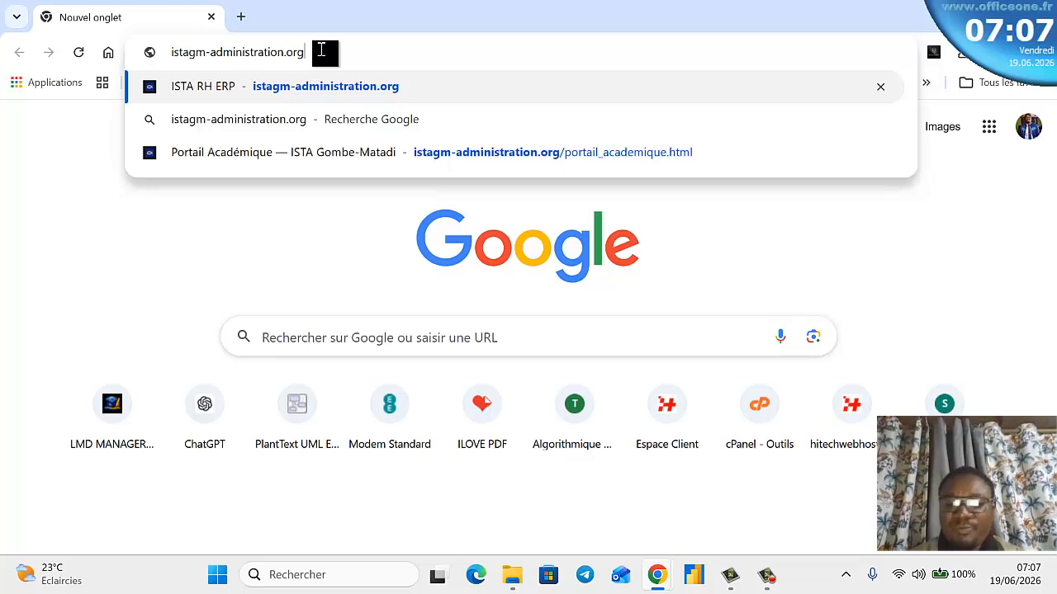
- Load the ISTA RH ERP home page and browse its payroll, statistics and recruitment sections
key("Return")
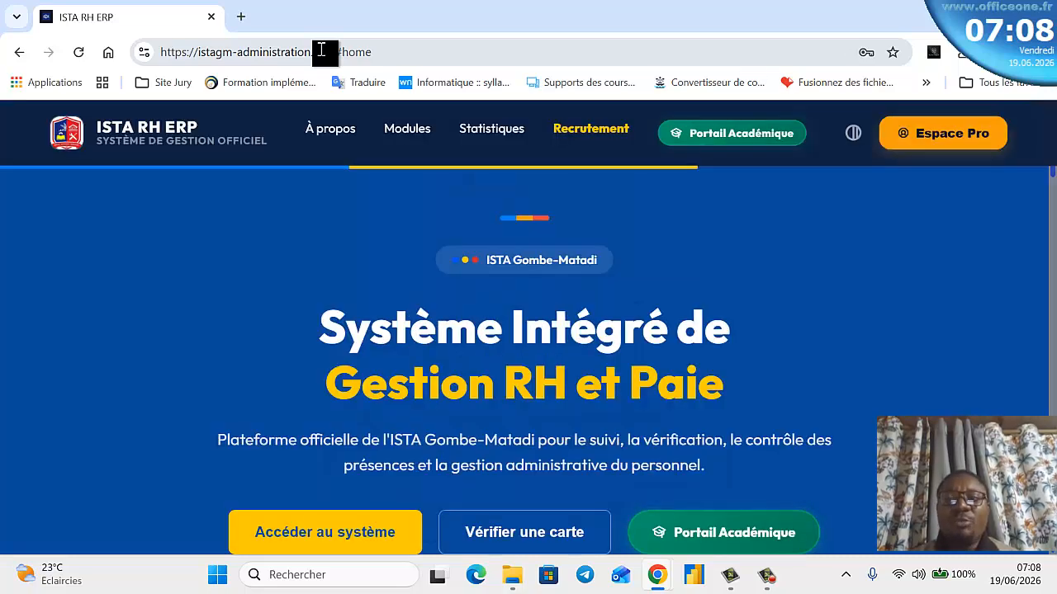
scroll(608, 338, "down", 3)
scroll(606, 353, "up", 1)
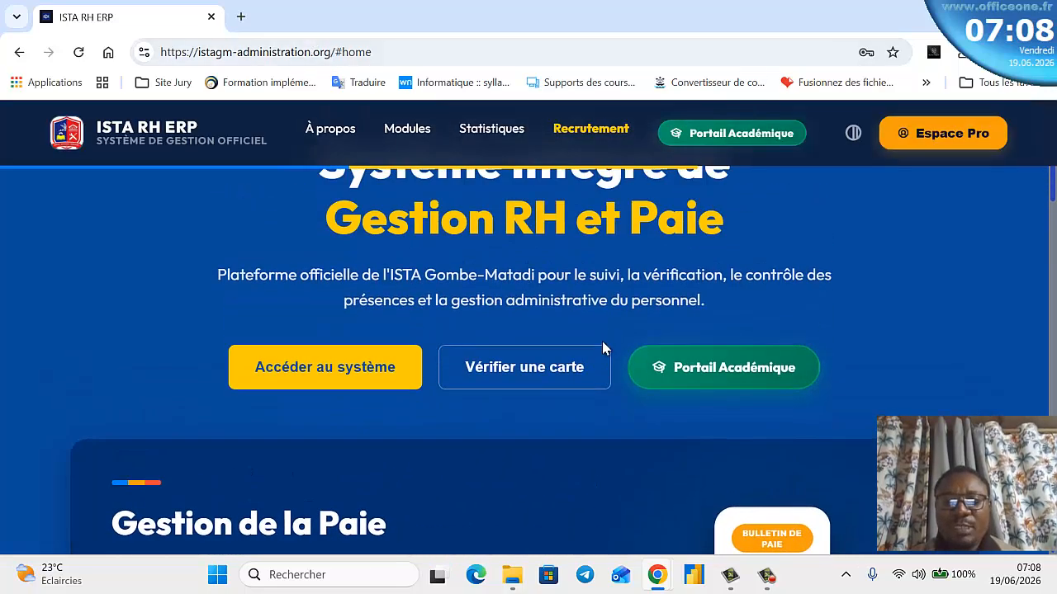
scroll(581, 356, "down", 2)
scroll(581, 356, "down", 10)
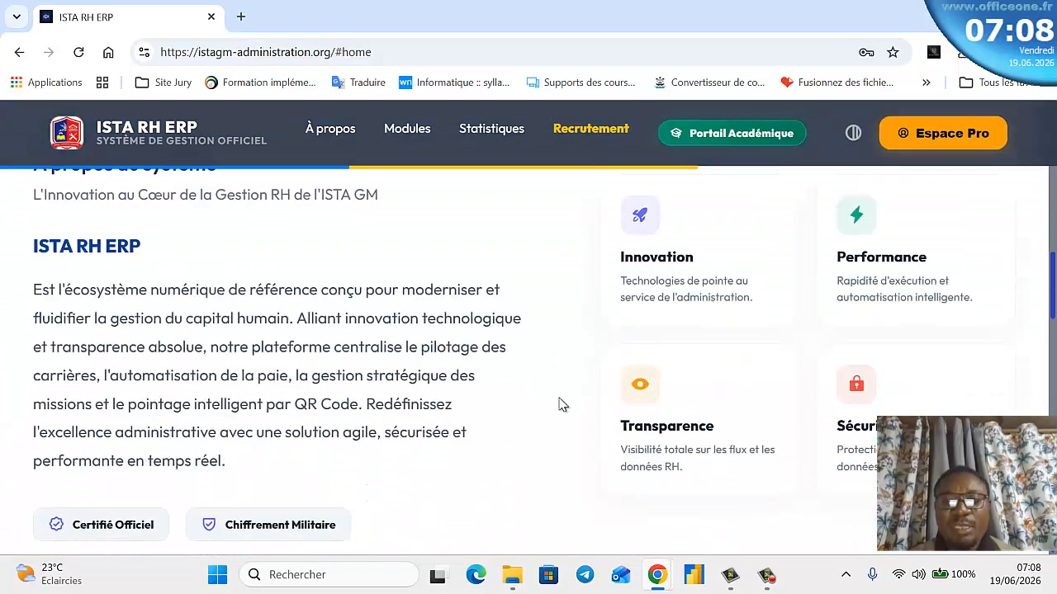
scroll(557, 429, "down", 10)
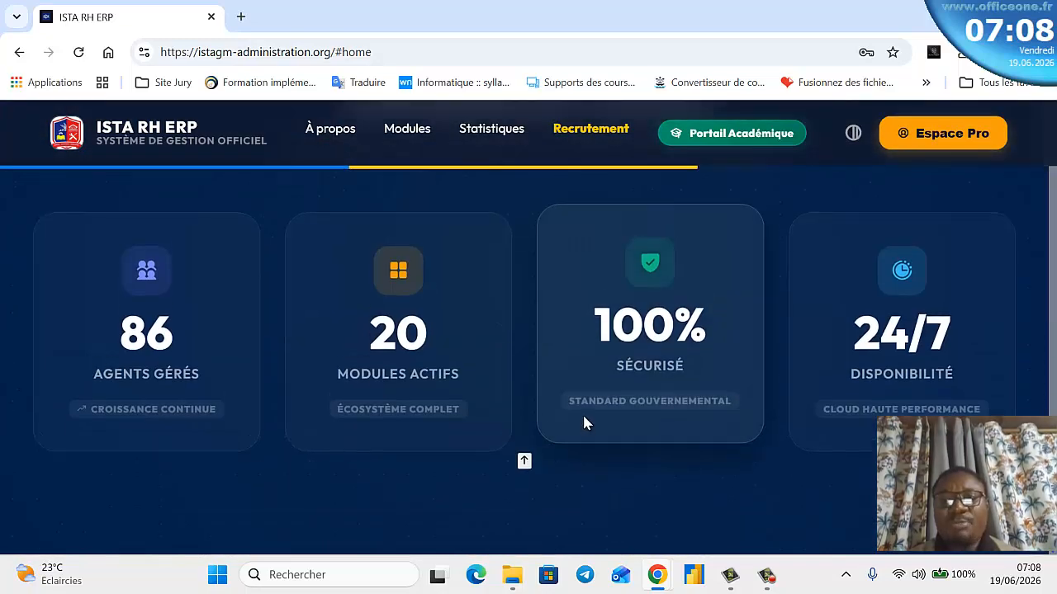
scroll(585, 421, "up", 5)
scroll(588, 410, "up", 10)
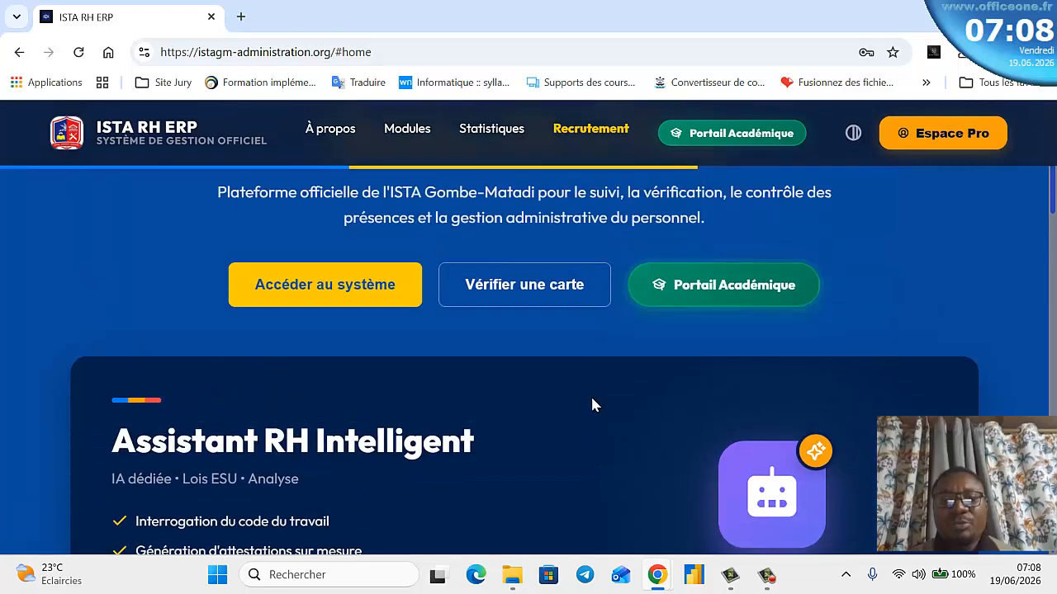
scroll(590, 395, "down", 2)
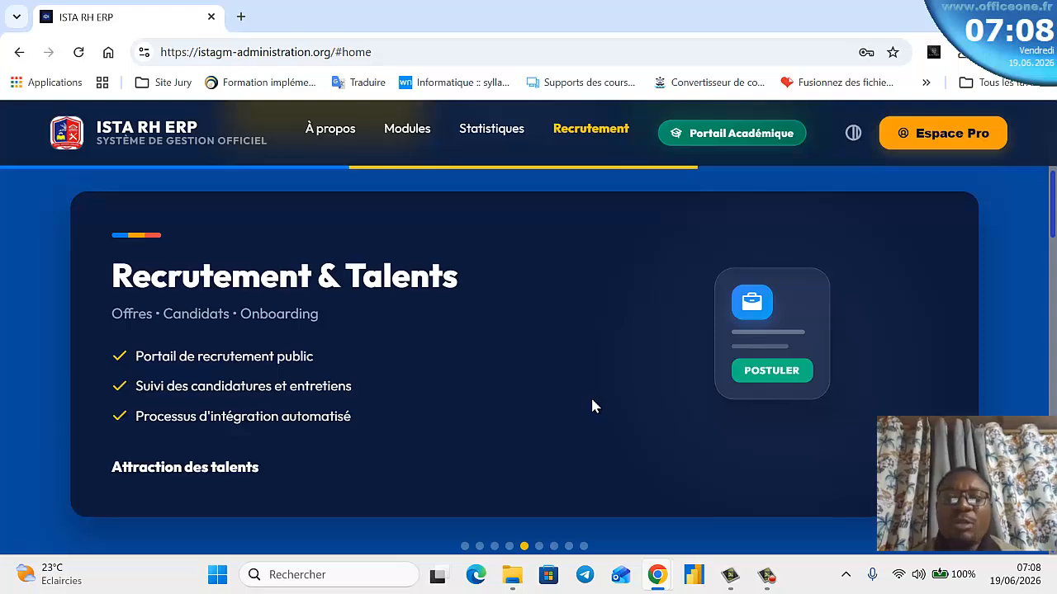
scroll(591, 403, "up", 6)
scroll(625, 401, "down", 2)
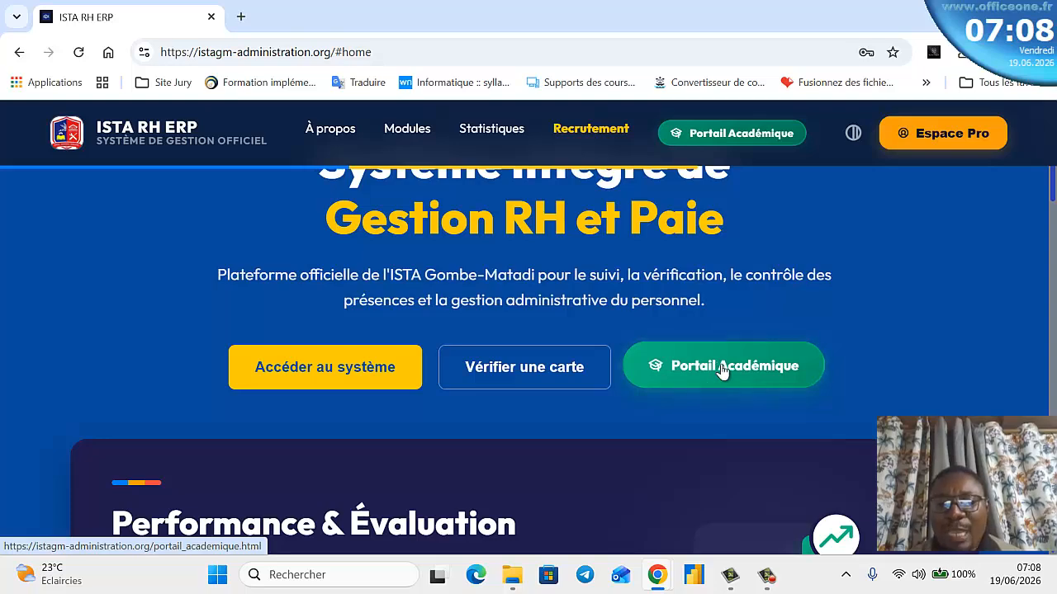
- Open the Portail Académique from the hero and scroll down to its Inscription and Réinscription cards
left_click(722, 369)
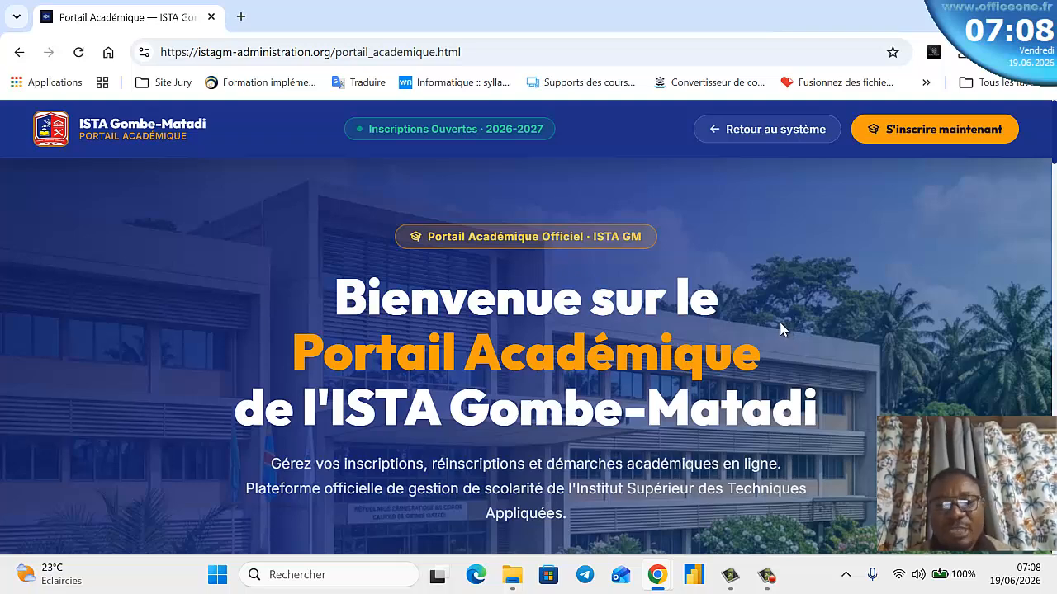
scroll(776, 325, "down", 1)
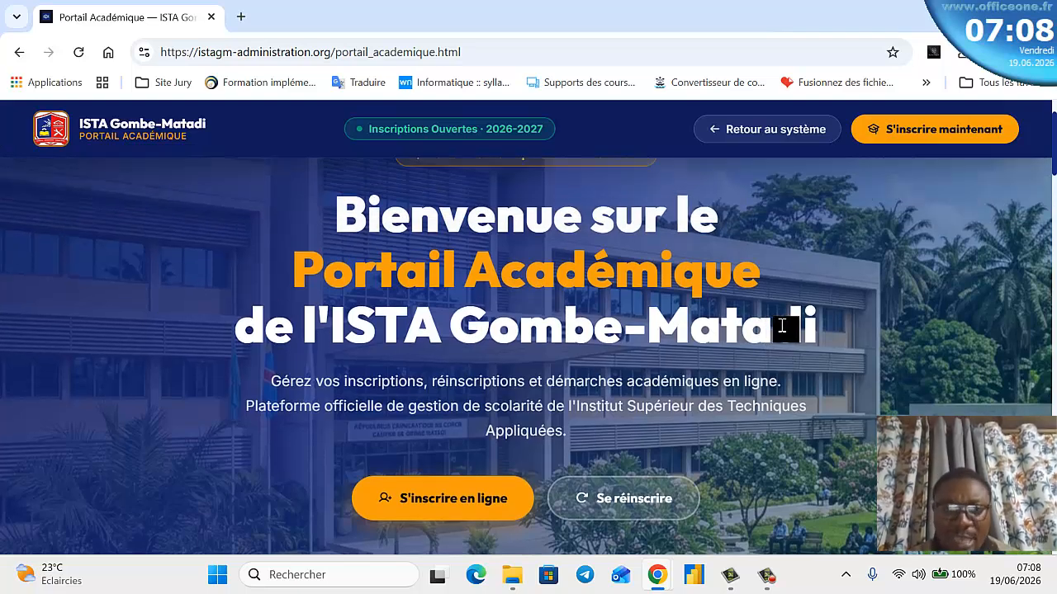
scroll(729, 409, "down", 1)
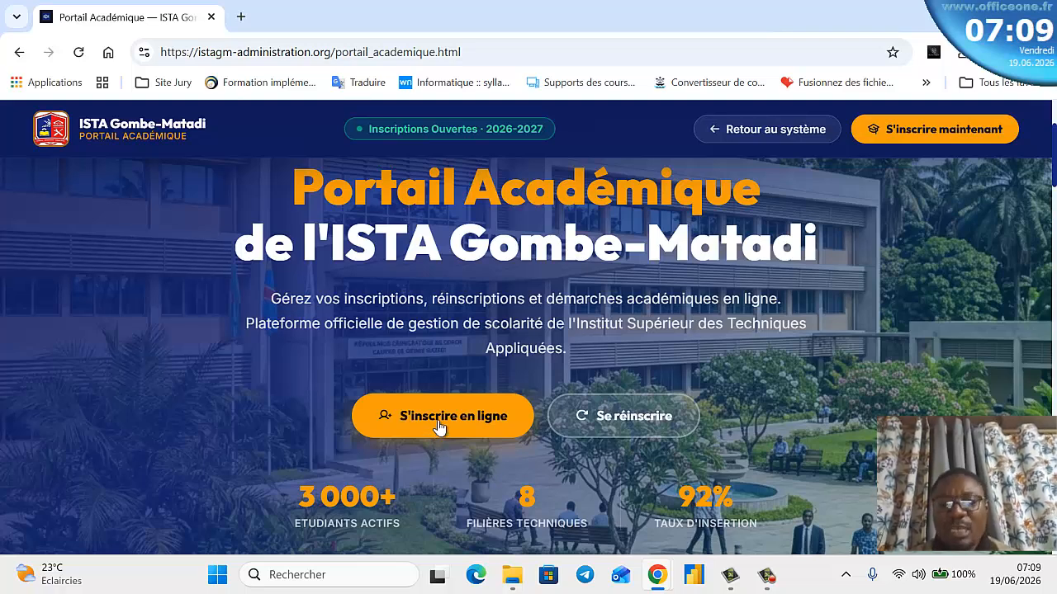
scroll(611, 437, "down", 2)
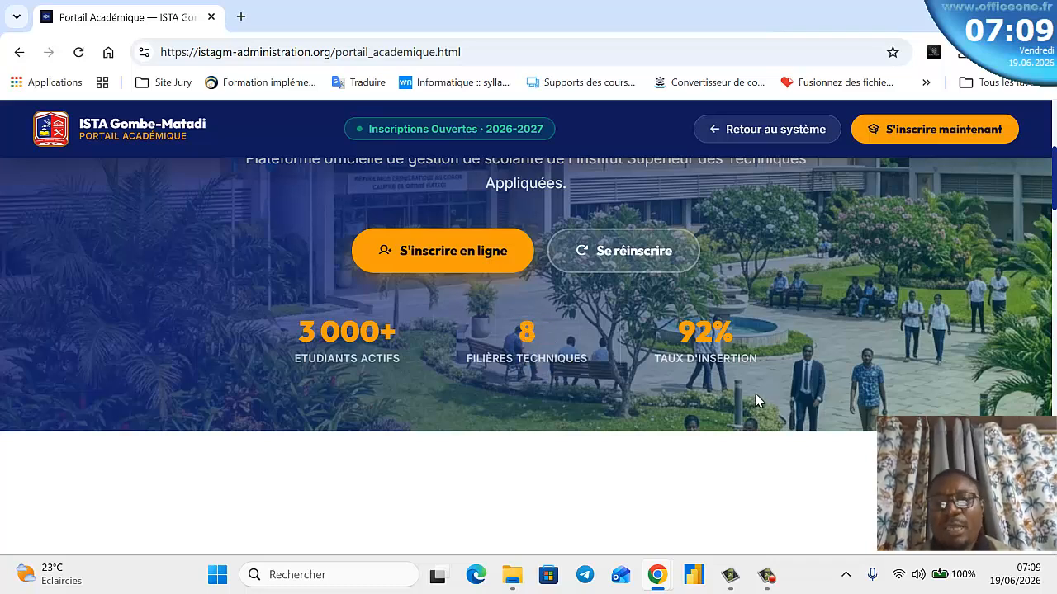
scroll(682, 343, "down", 1)
scroll(682, 343, "down", 3)
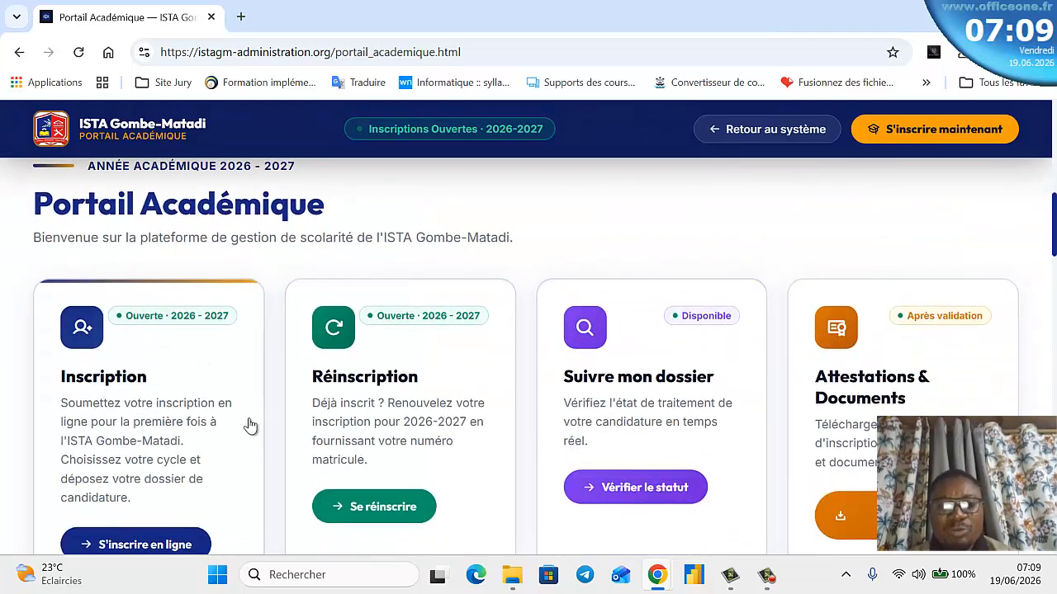
scroll(244, 427, "down", 1)
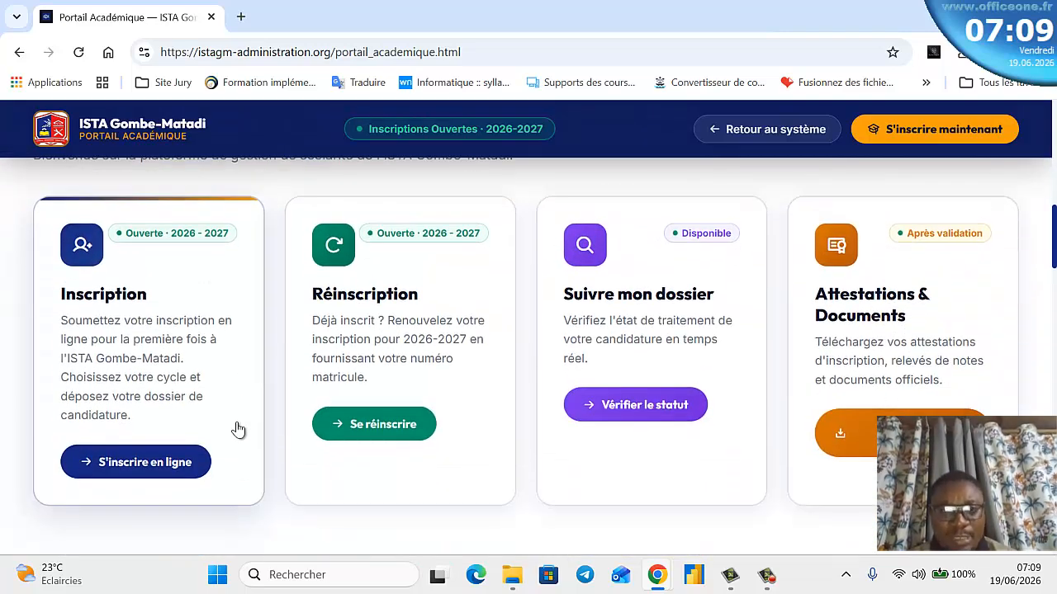
scroll(238, 428, "up", 1)
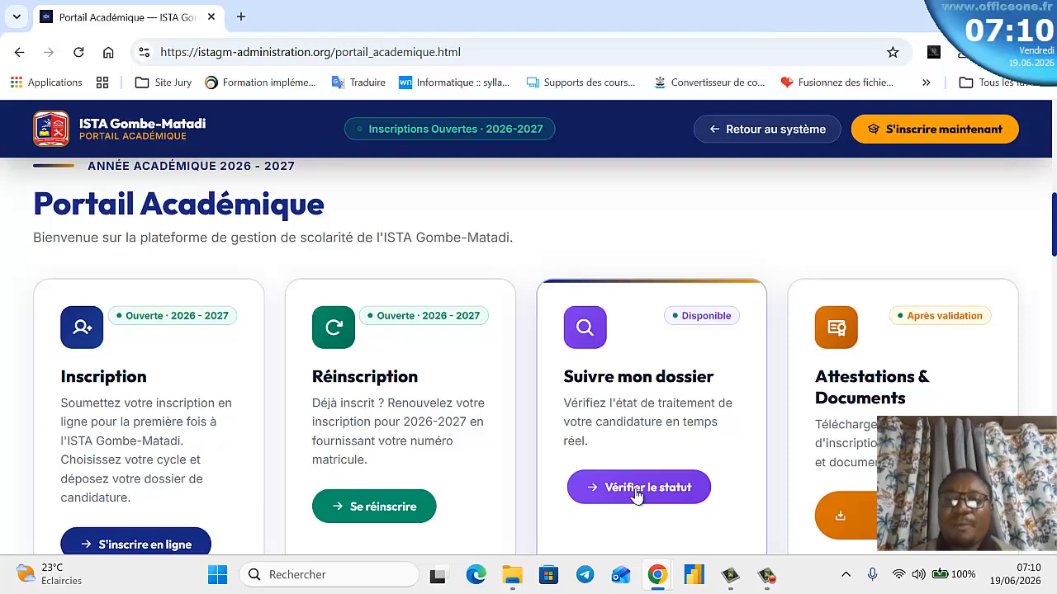
scroll(486, 432, "down", 3)
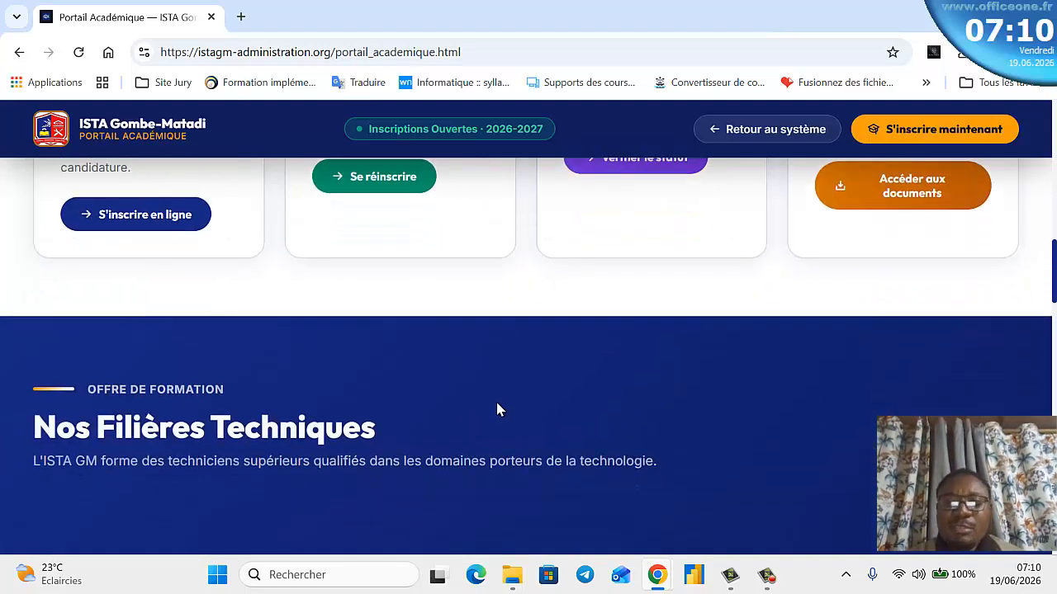
scroll(495, 408, "up", 2)
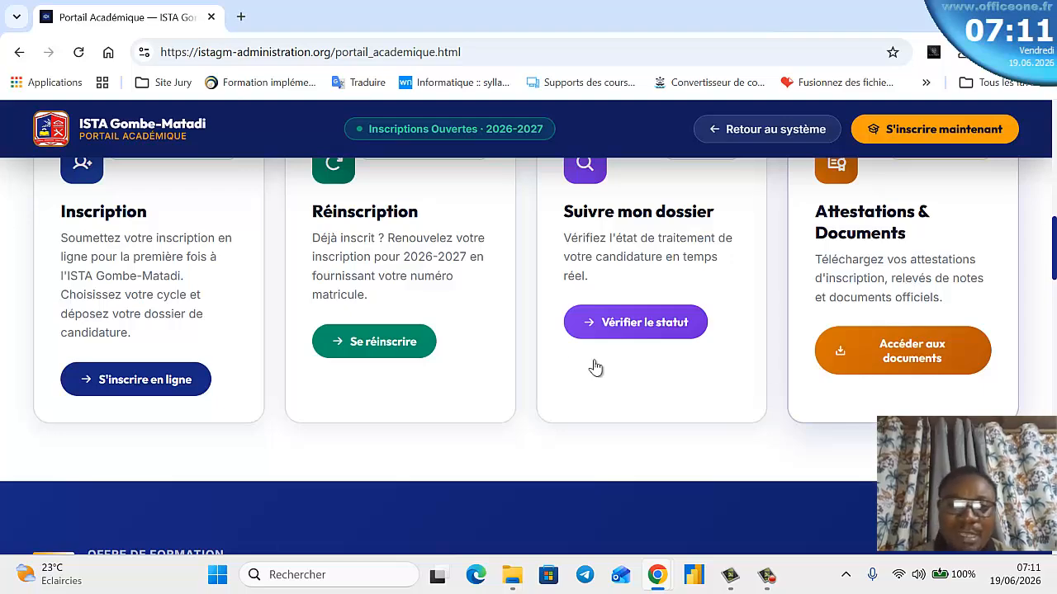
scroll(537, 378, "down", 3)
scroll(530, 373, "down", 1)
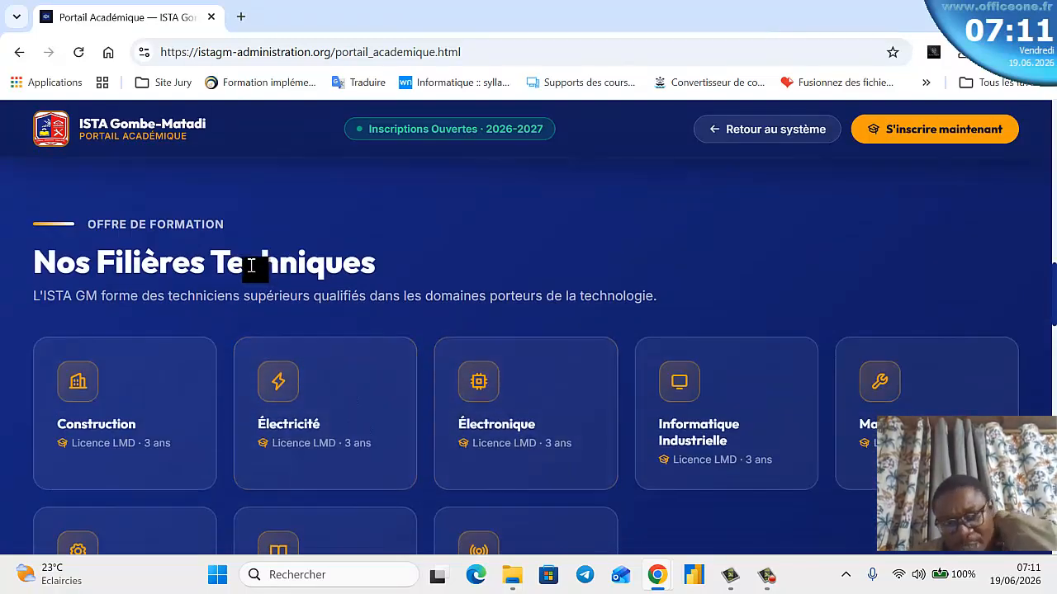
scroll(322, 262, "down", 1)
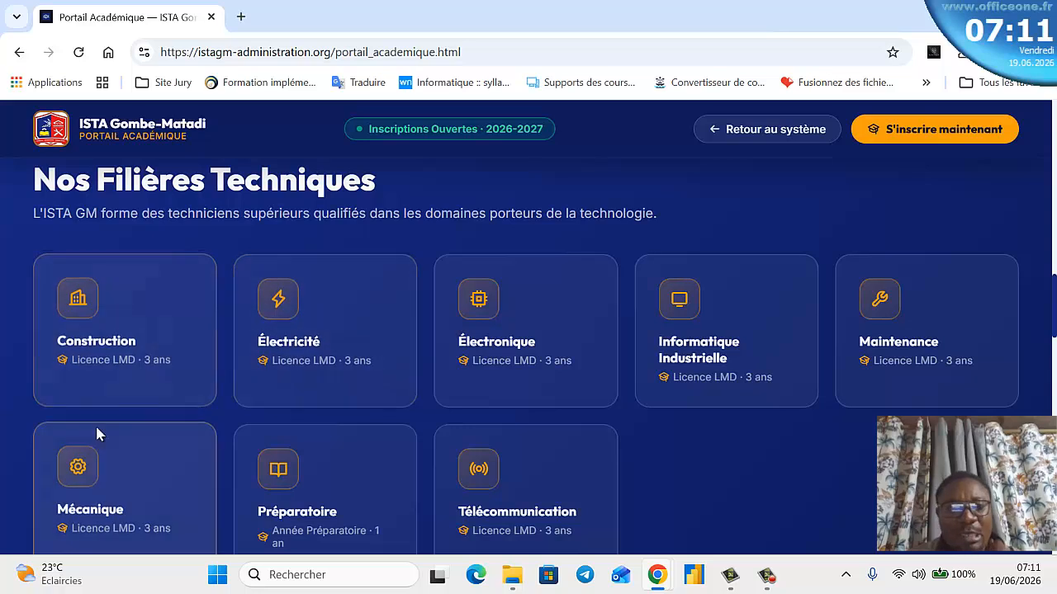
scroll(135, 347, "down", 1)
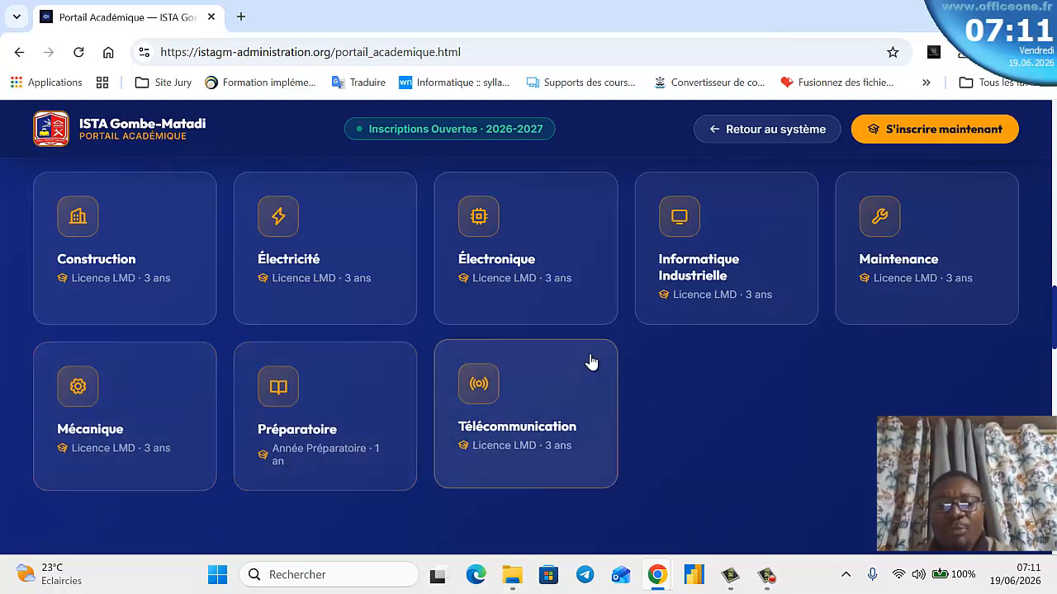
left_click(48, 266)
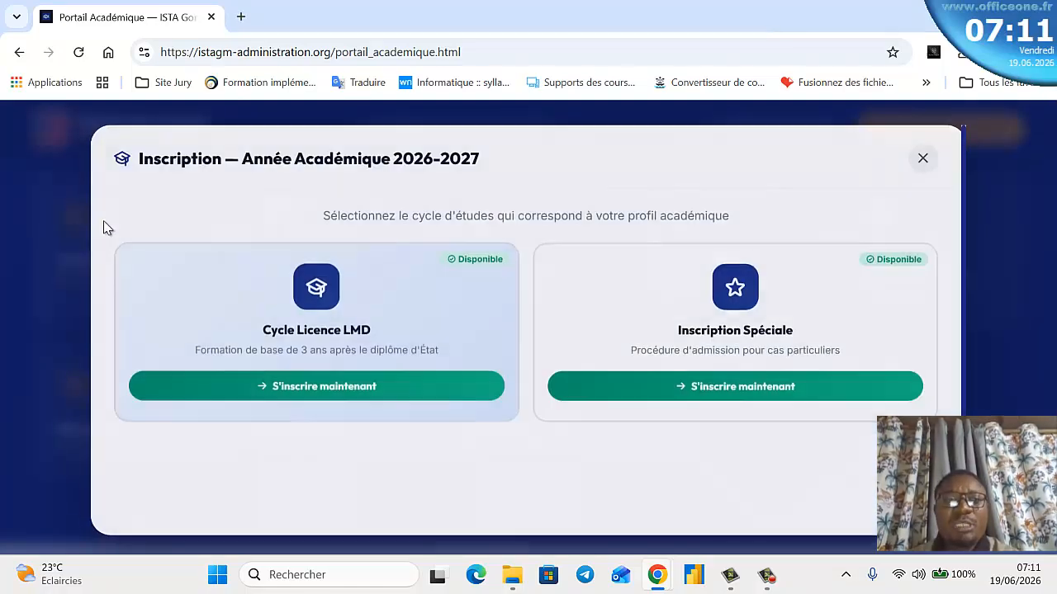
left_click(922, 157)
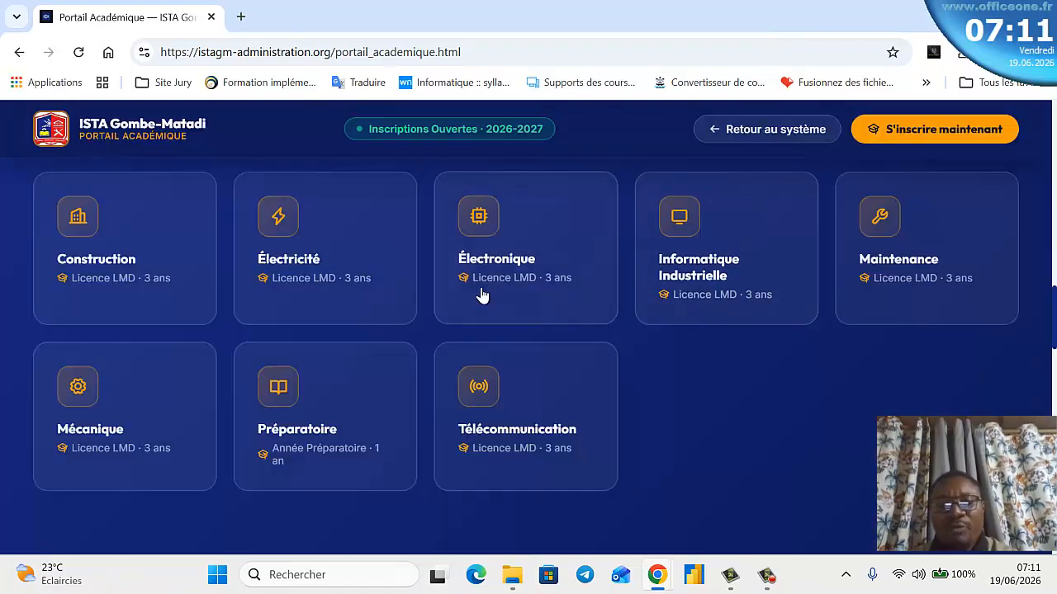
scroll(391, 355, "down", 4)
scroll(538, 356, "down", 2)
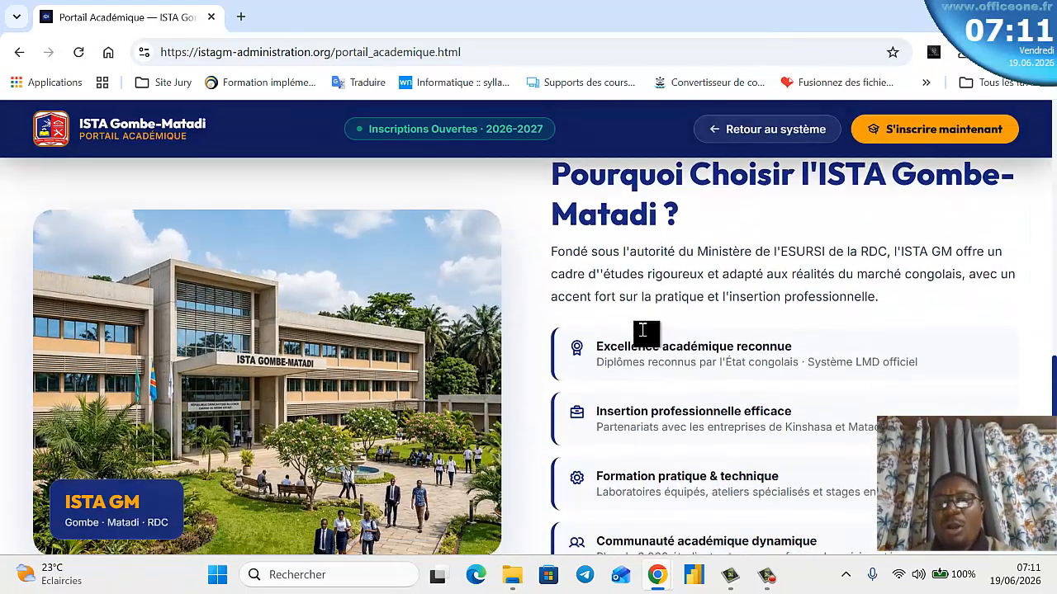
scroll(660, 331, "up", 1)
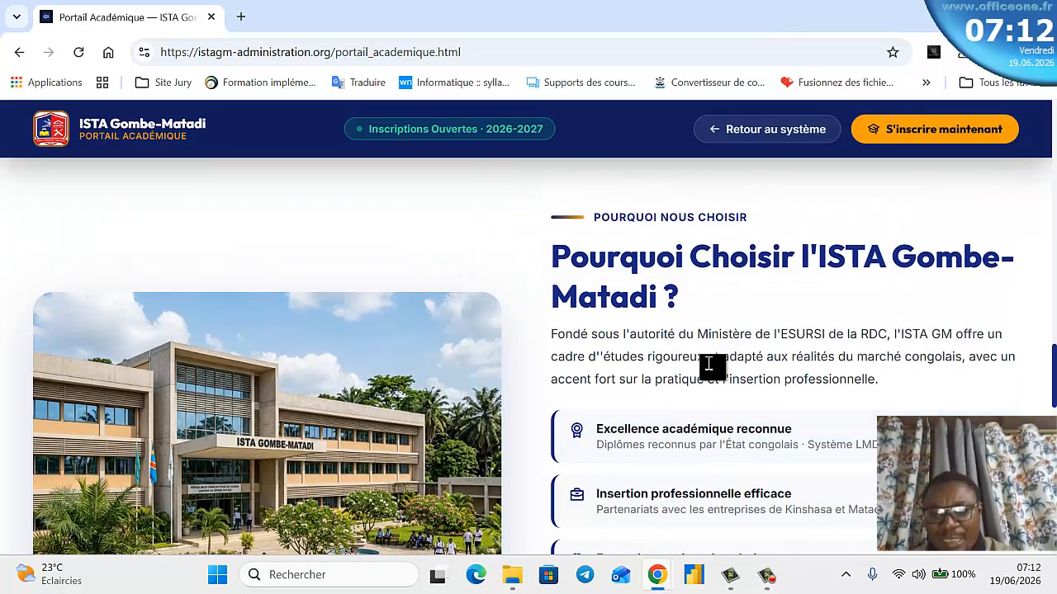
scroll(708, 355, "down", 1)
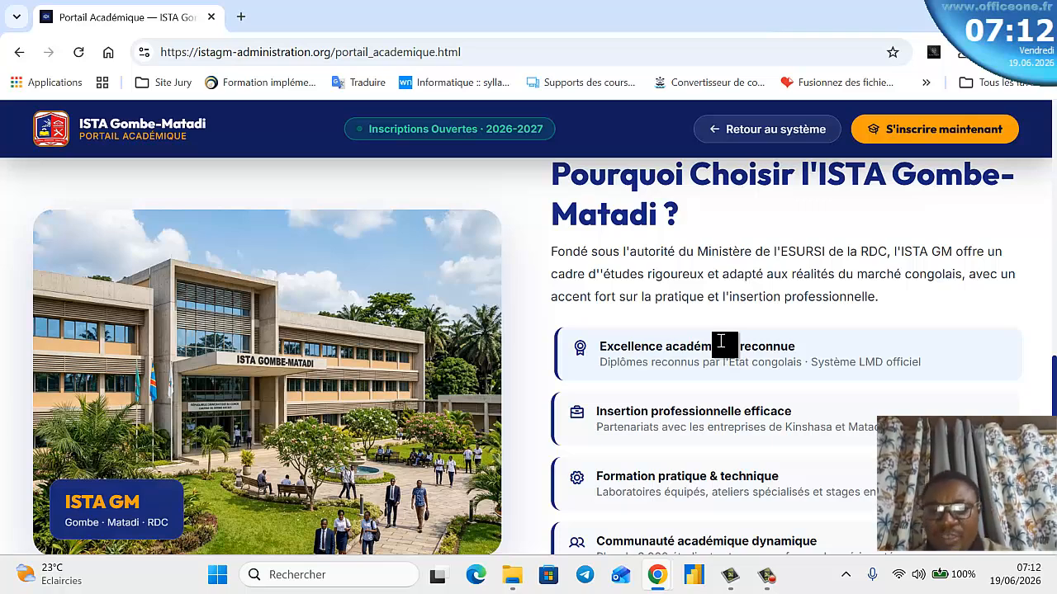
scroll(804, 402, "down", 1)
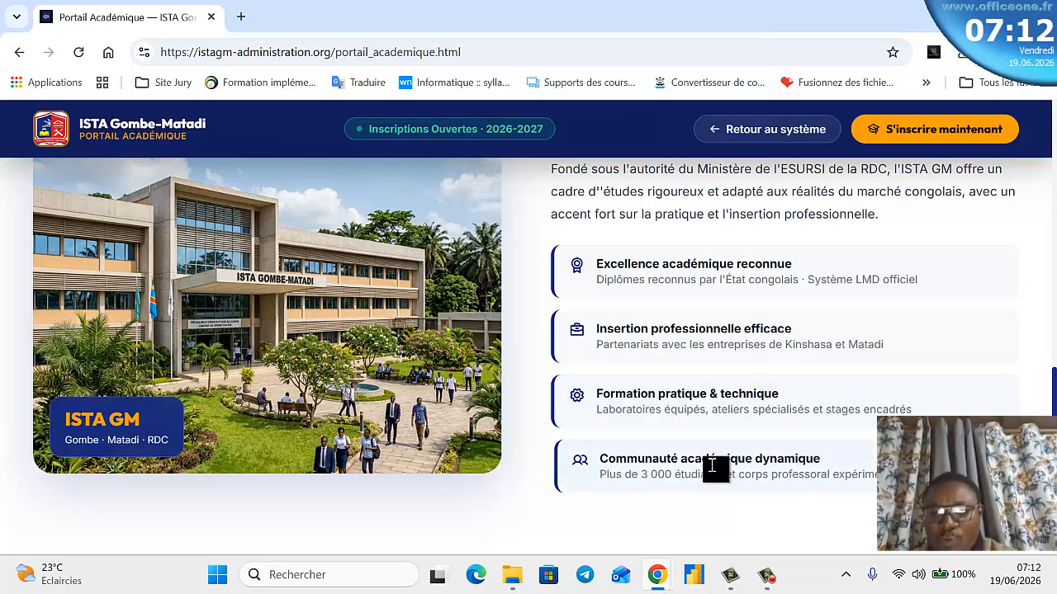
scroll(706, 487, "down", 4)
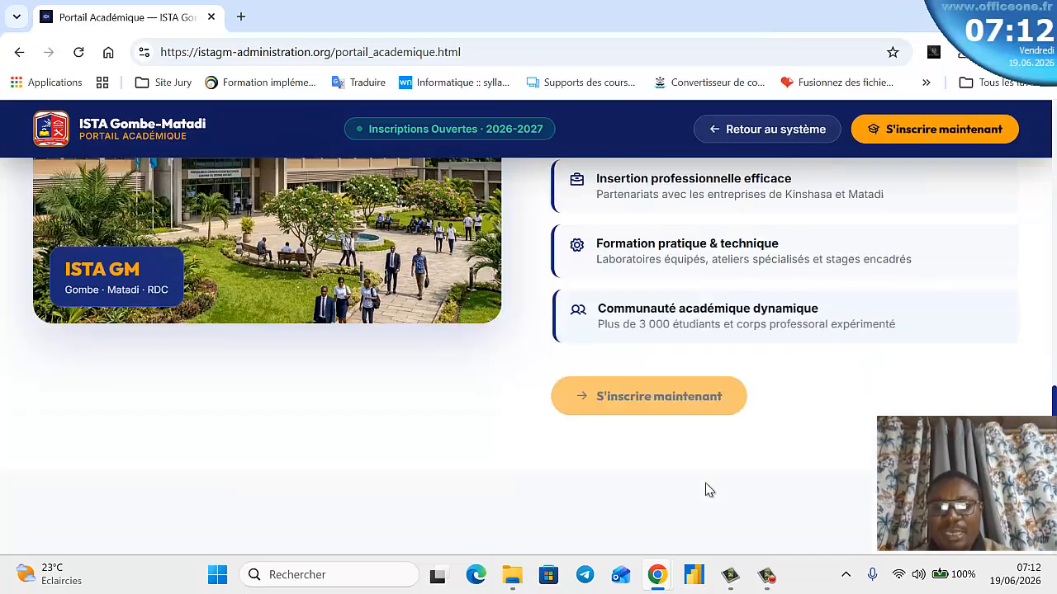
scroll(514, 314, "down", 1)
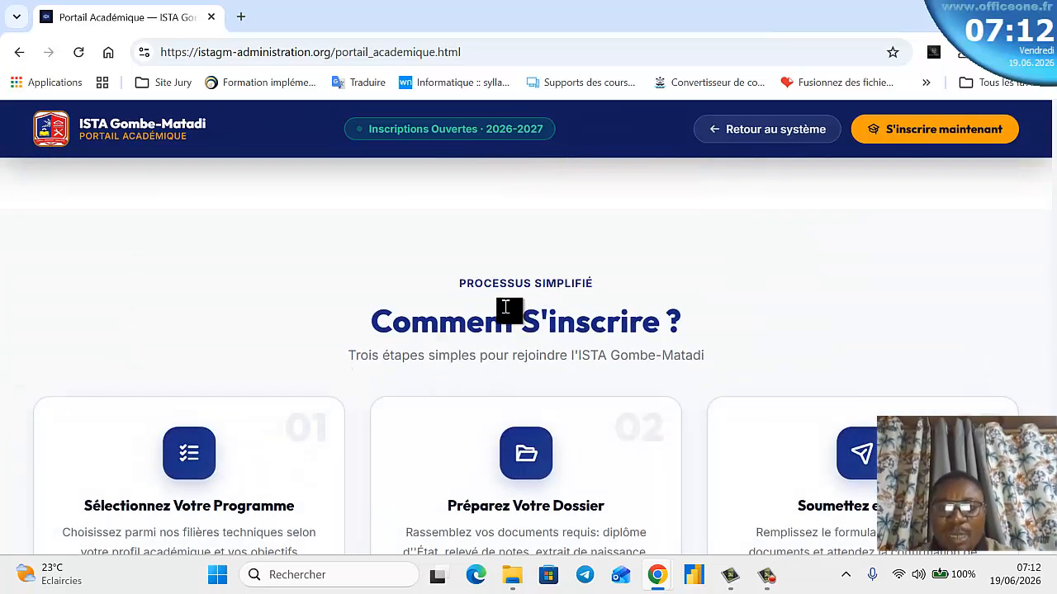
- Scroll back past Nos Filières Techniques to the Inscription, Réinscription and Suivre mon dossier cards
scroll(508, 312, "down", 1)
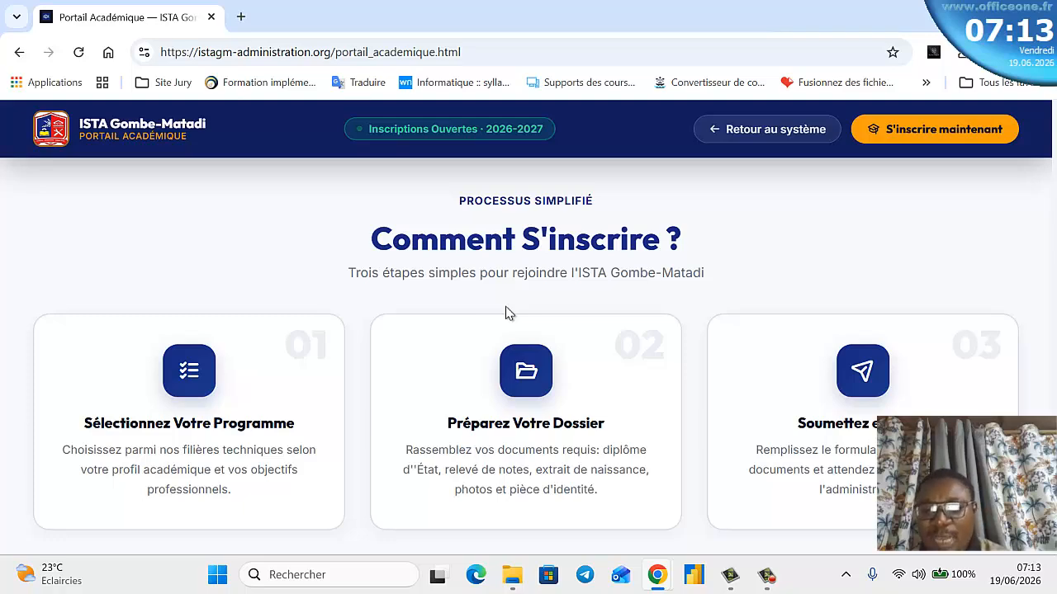
scroll(496, 317, "down", 3)
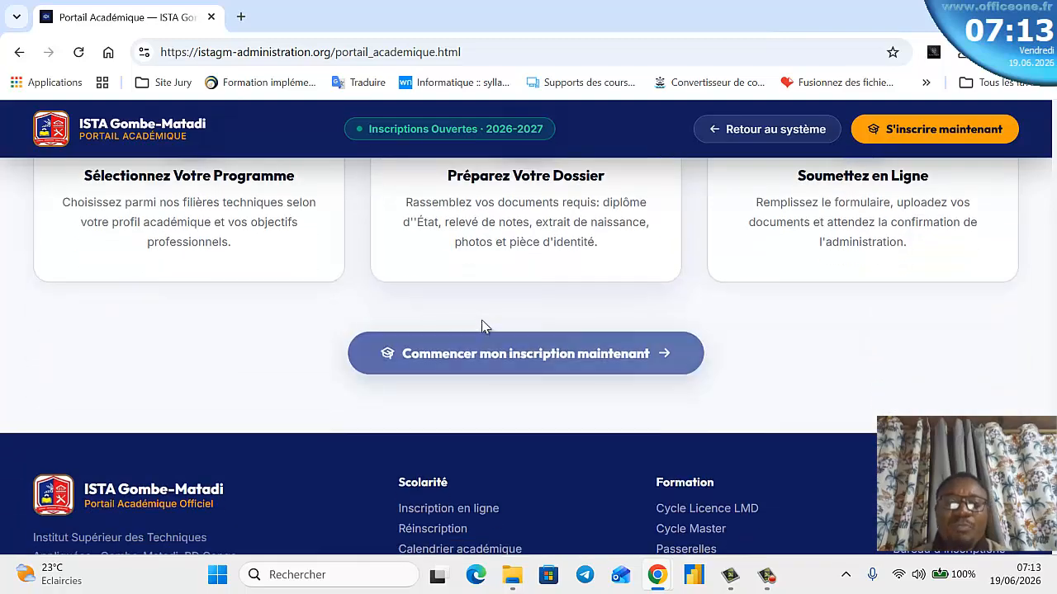
scroll(474, 343, "down", 2)
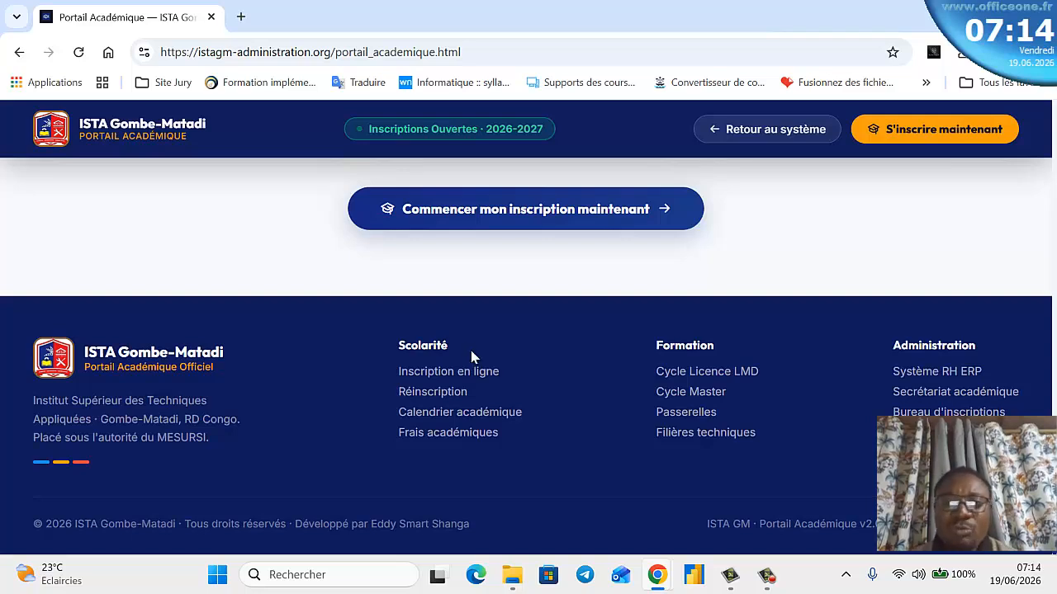
scroll(478, 347, "up", 1)
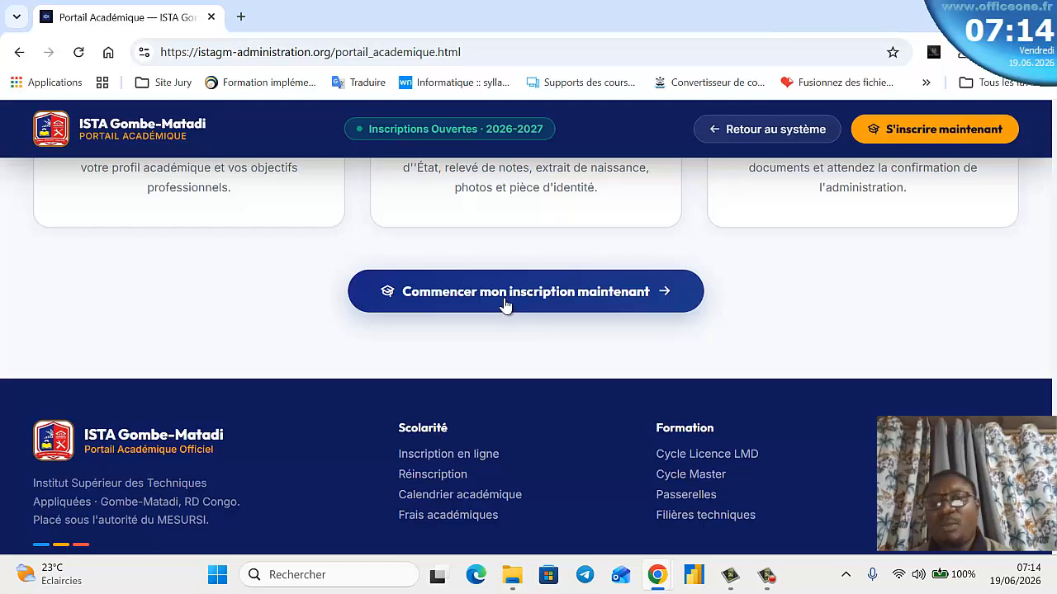
scroll(487, 310, "up", 4)
scroll(459, 296, "up", 10)
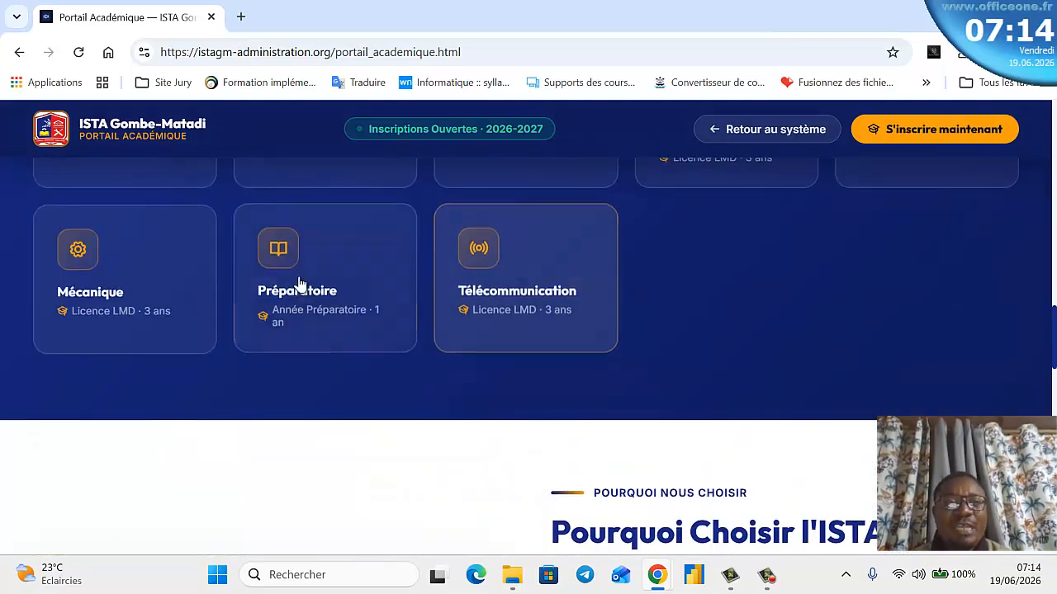
scroll(360, 210, "up", 3)
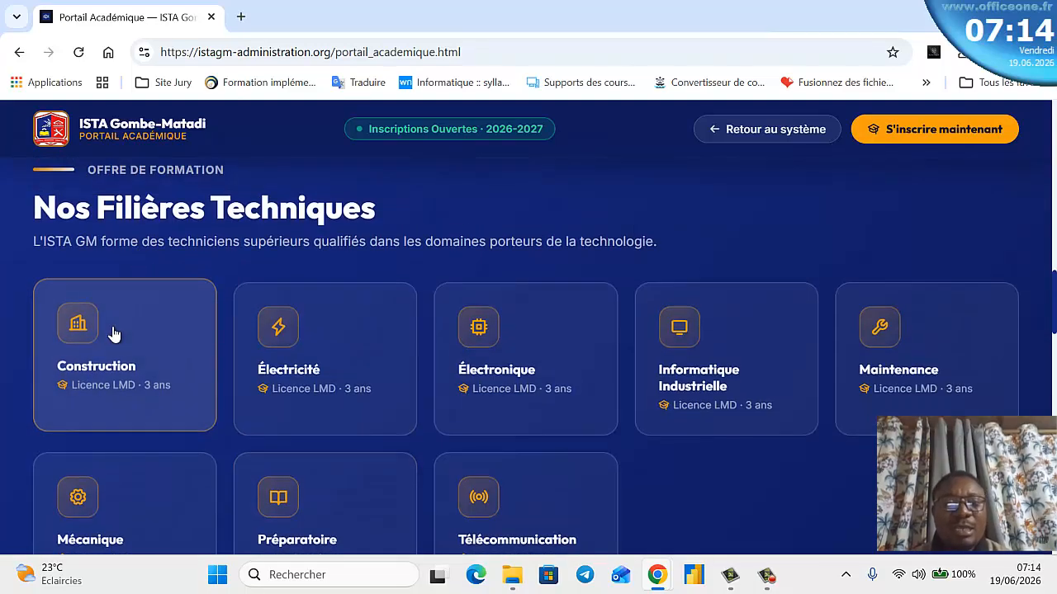
scroll(273, 313, "up", 8)
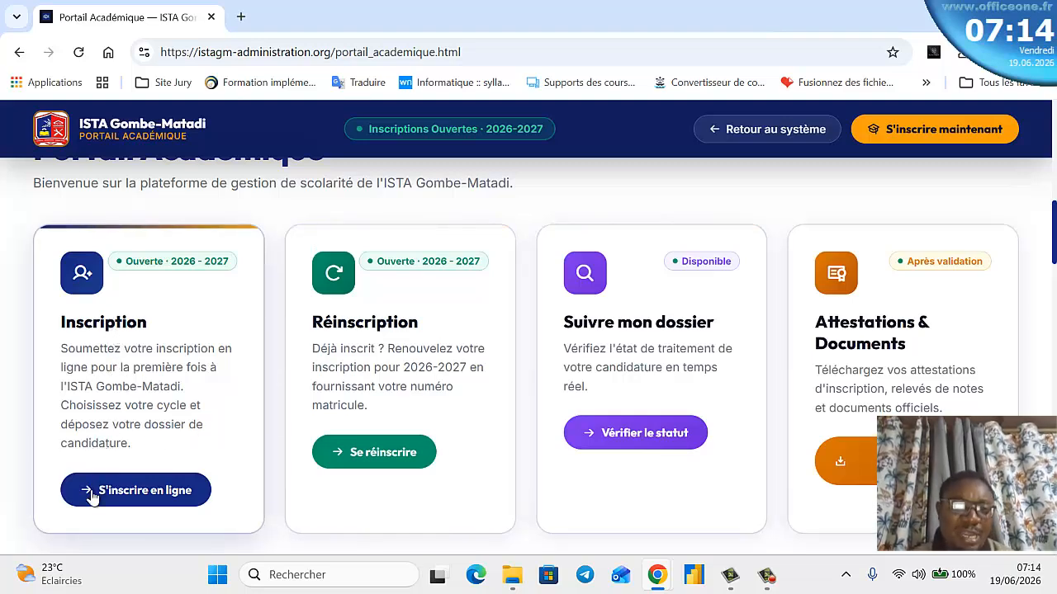
- Open the Inscription 2026-2027 dialog with 'S'inscrire en ligne'
left_click(124, 501)
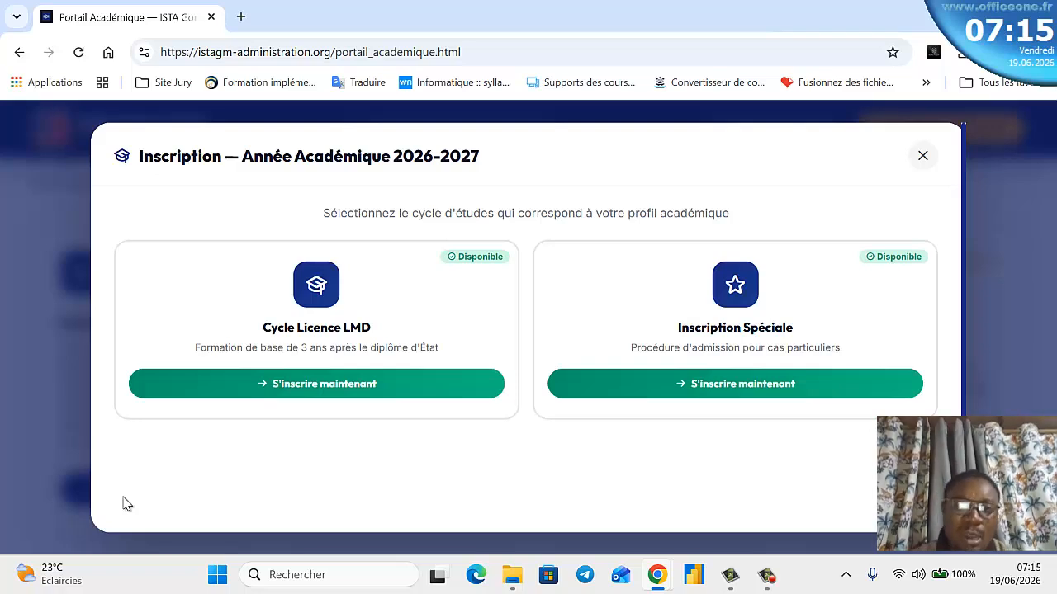
- Start a Cycle Licence LMD registration and zoom the page out to 90 %
left_click(299, 388)
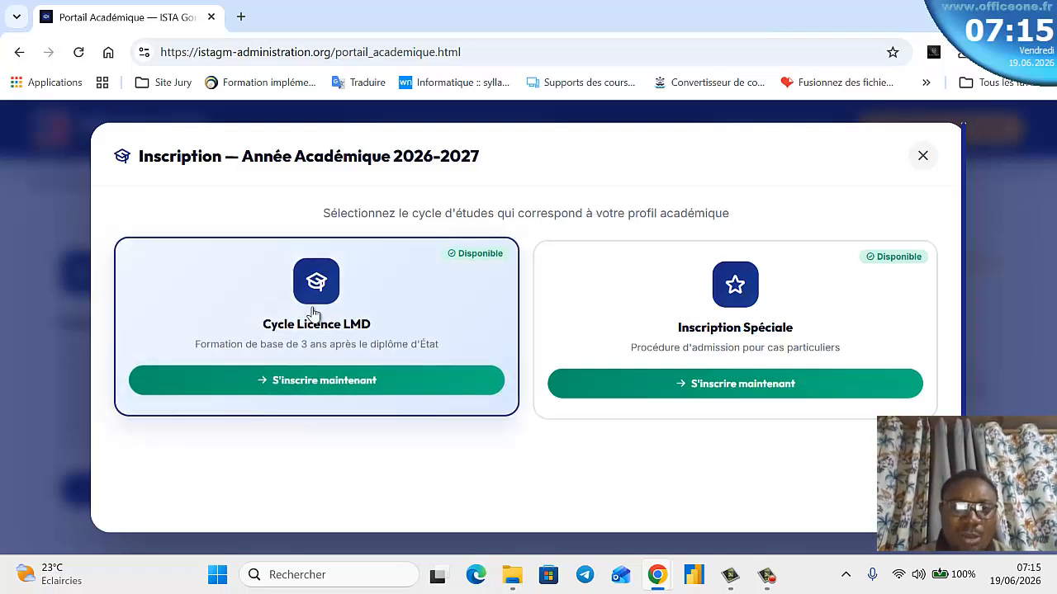
scroll(299, 334, "down", 1)
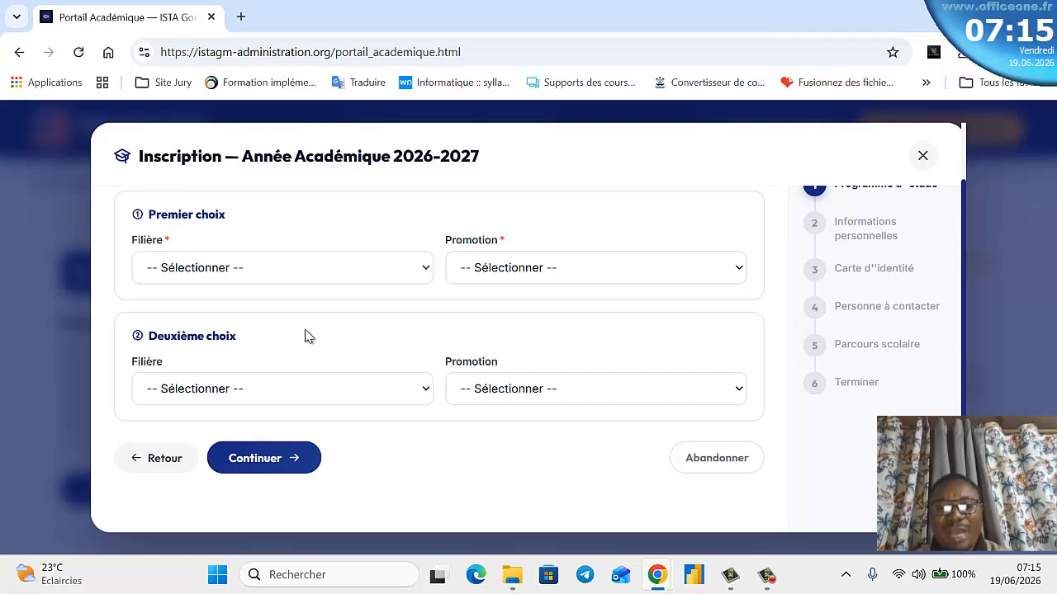
scroll(365, 355, "up", 1)
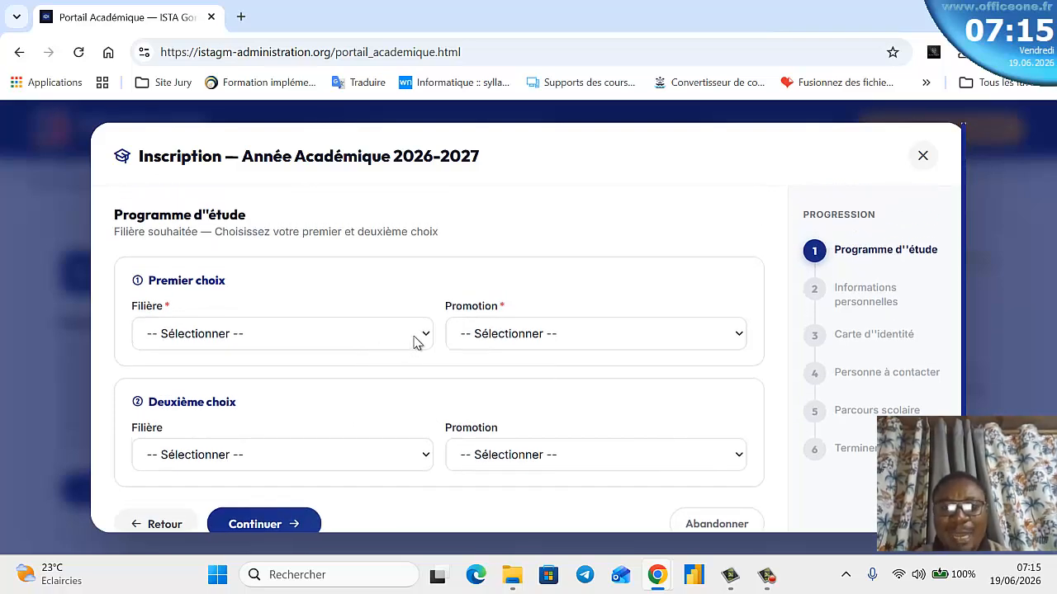
key("ctrl+minus")
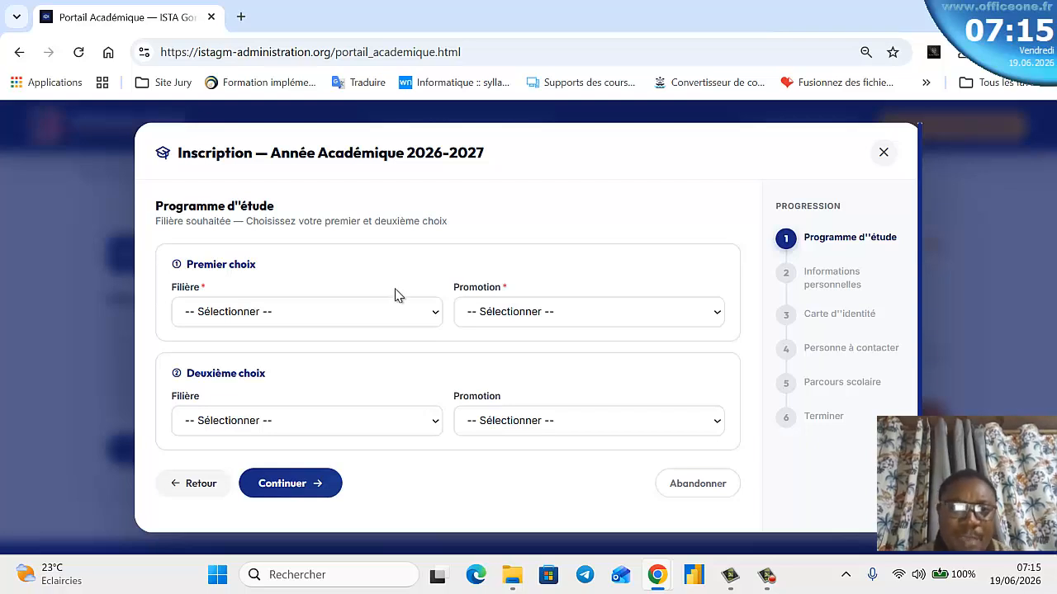
- Set Filière and Promotion to Préparatoire for both the first and second choices
left_click(383, 322)
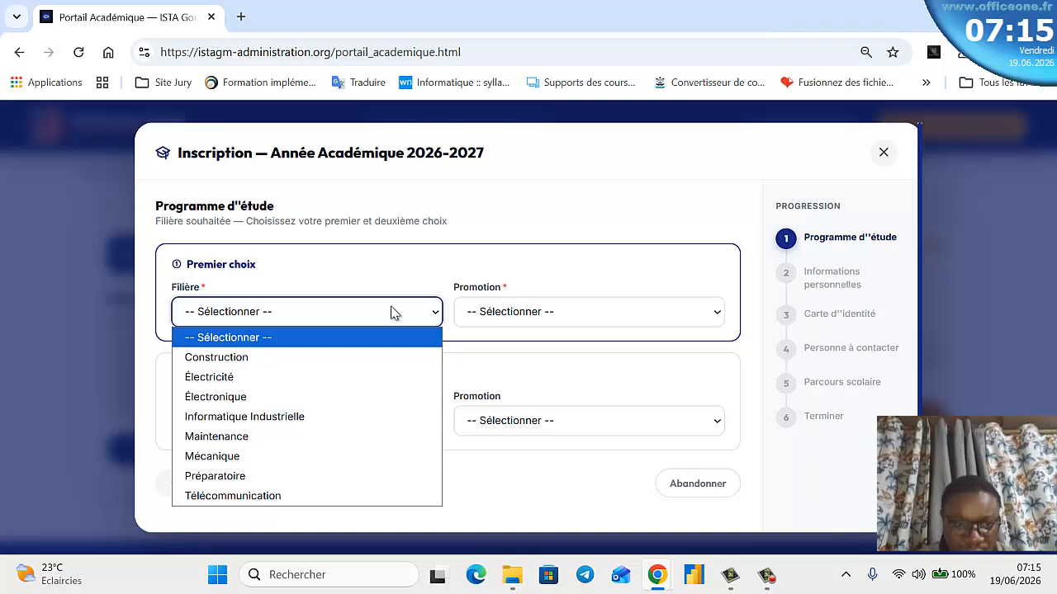
left_click(276, 478)
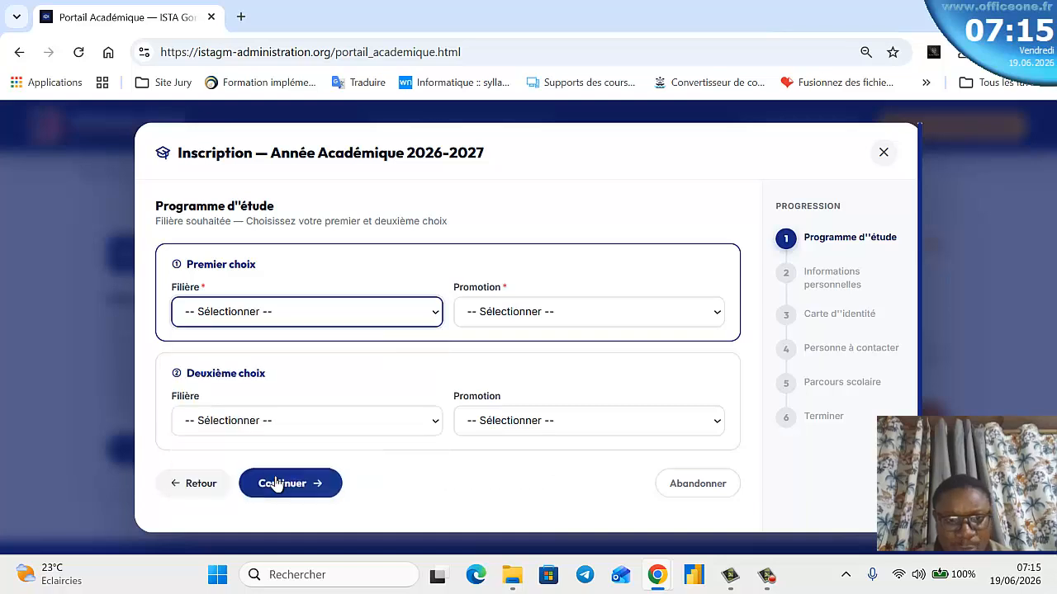
left_click(537, 312)
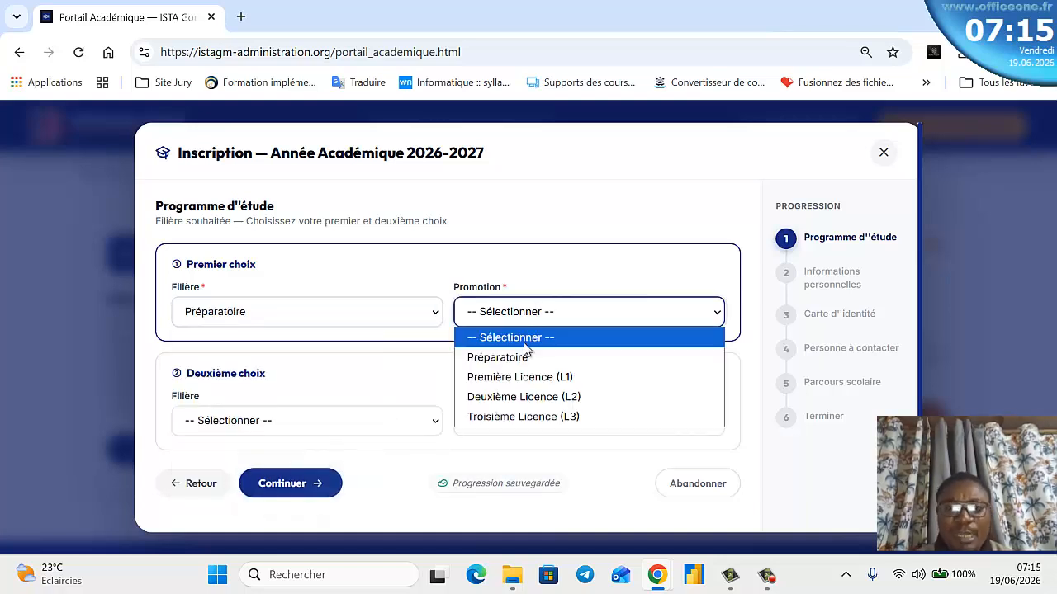
left_click(520, 357)
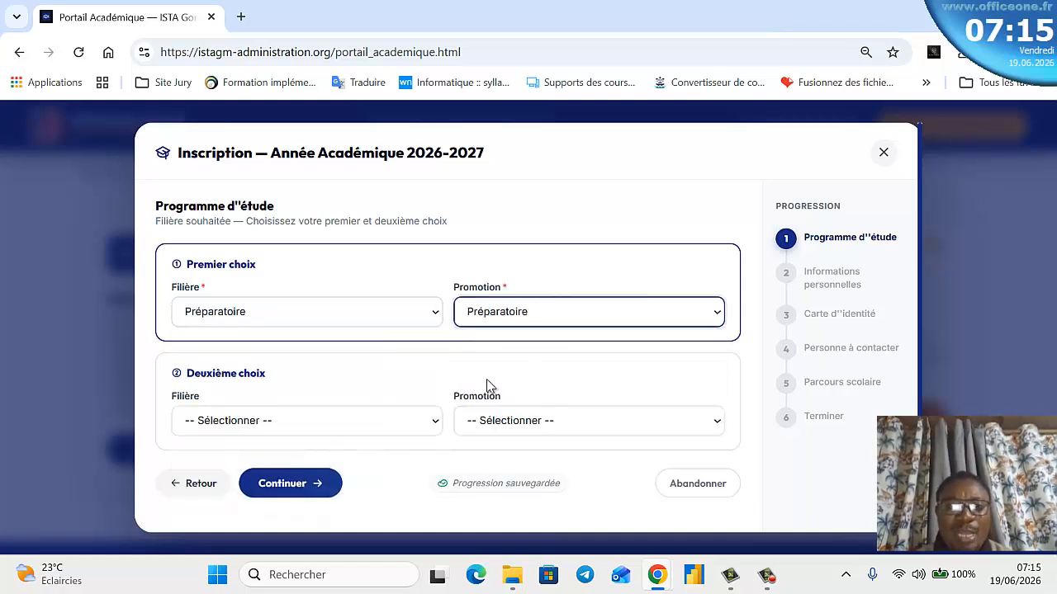
left_click(307, 418)
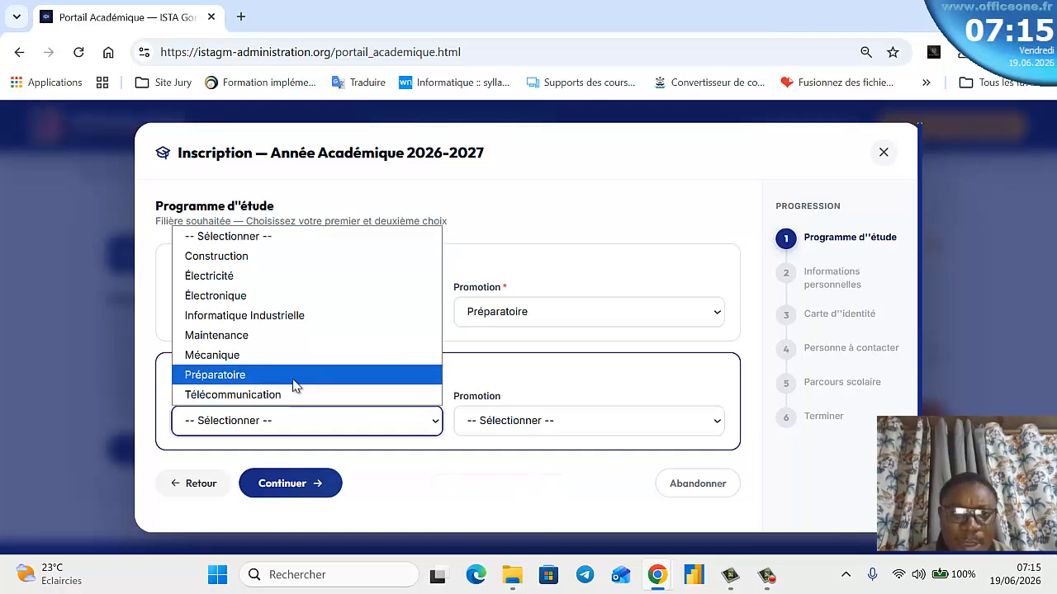
left_click(293, 377)
left_click(535, 425)
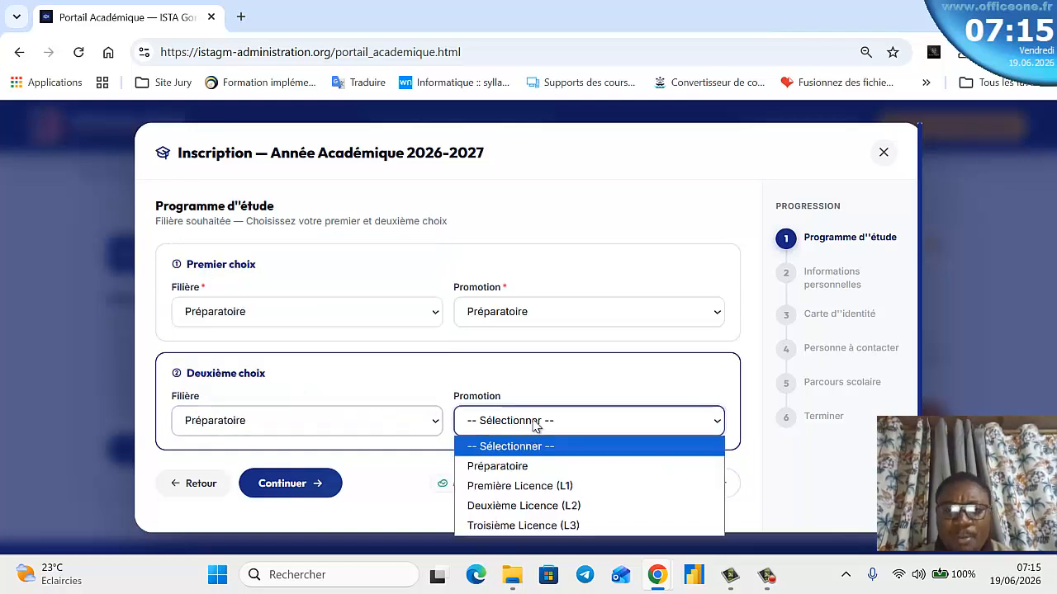
left_click(504, 465)
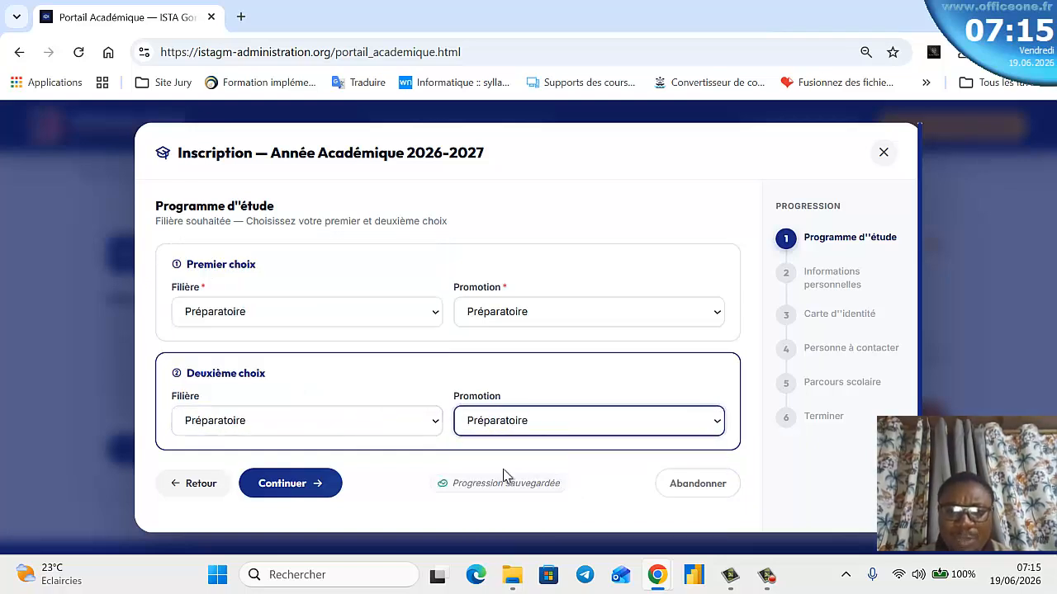
- Continue to step 2, Informations personnelles, and look over the still-empty form
left_click(271, 482)
scroll(455, 408, "down", 3)
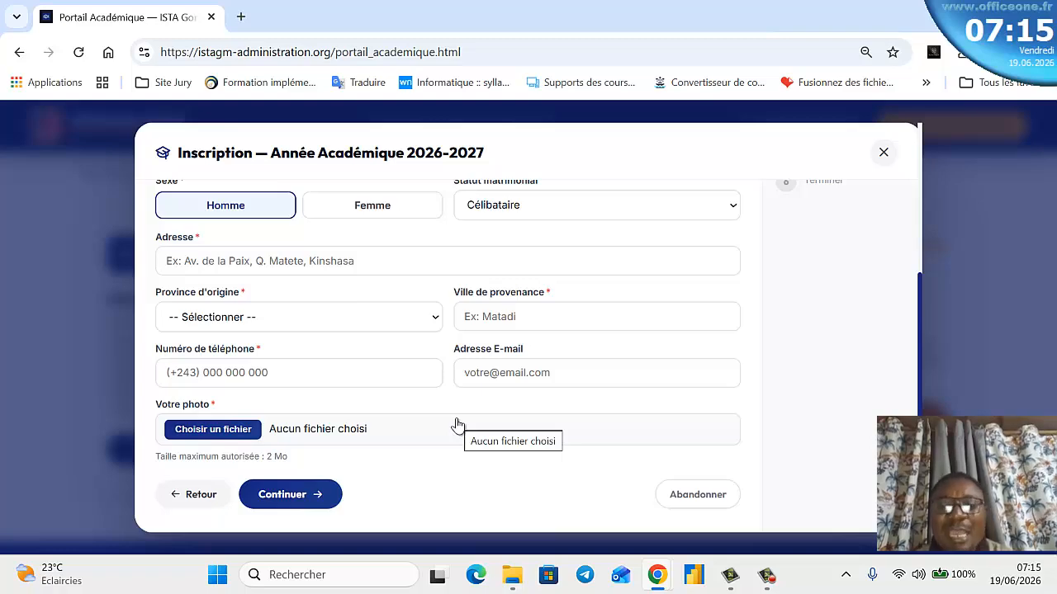
scroll(453, 416, "up", 3)
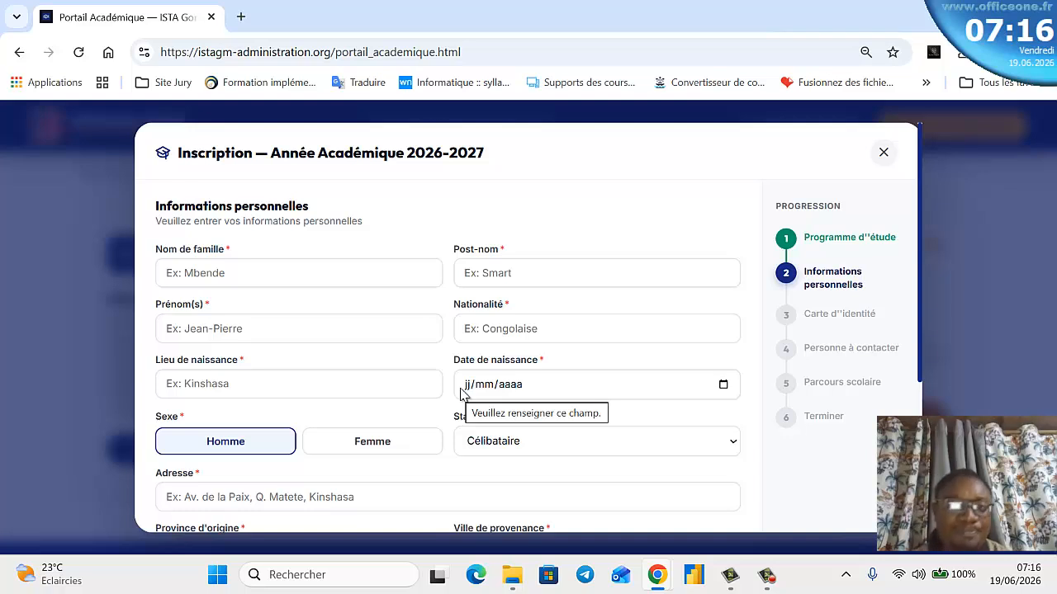
- Enter the student's family name, post-name and first name, Congolaise nationality and Kinshasa birthplace
left_click(334, 271)
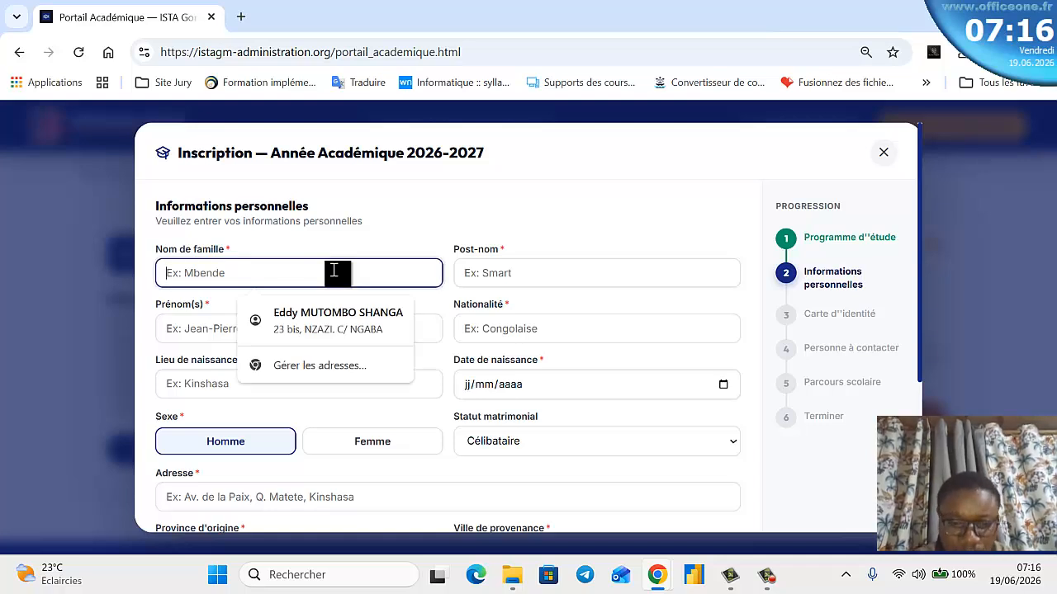
key("BackSpace")
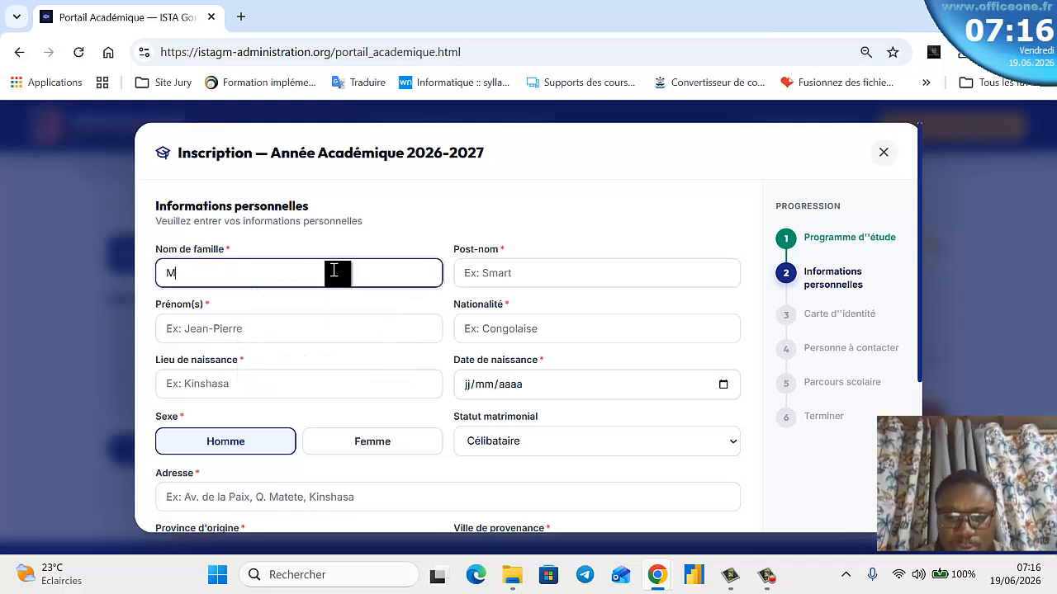
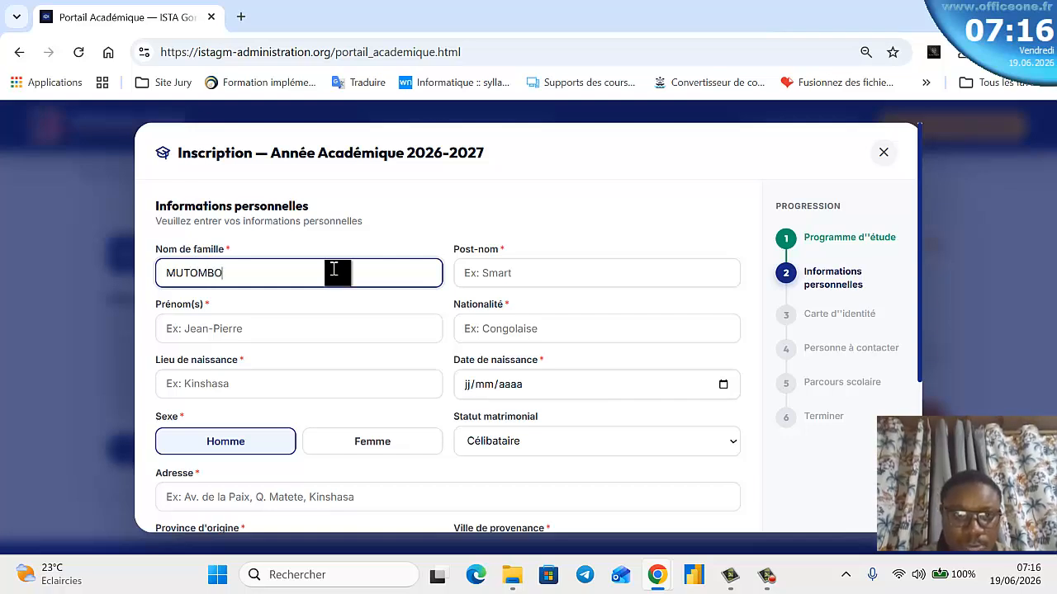
key("Tab")
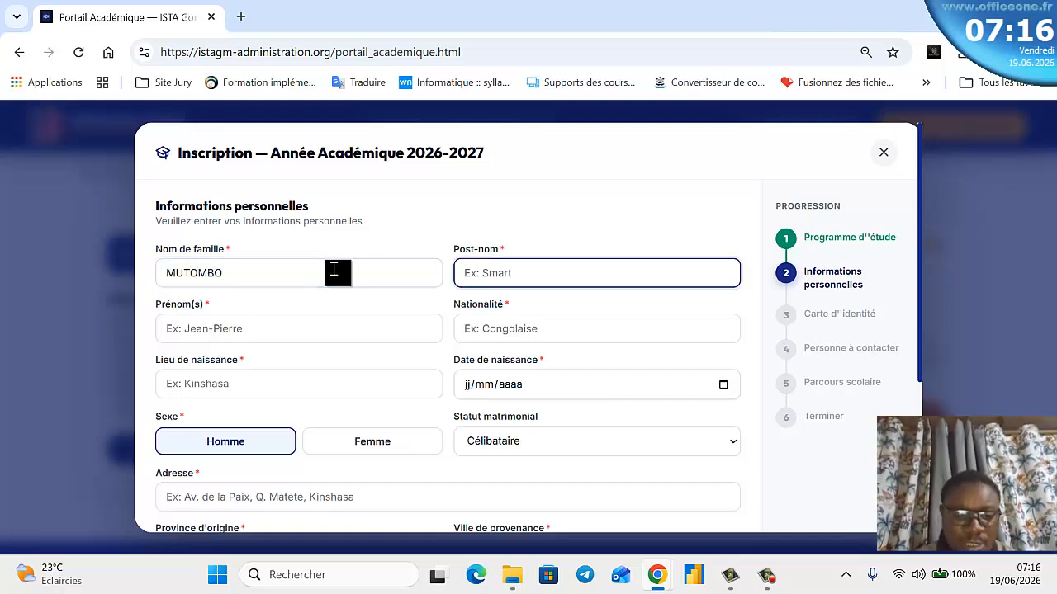
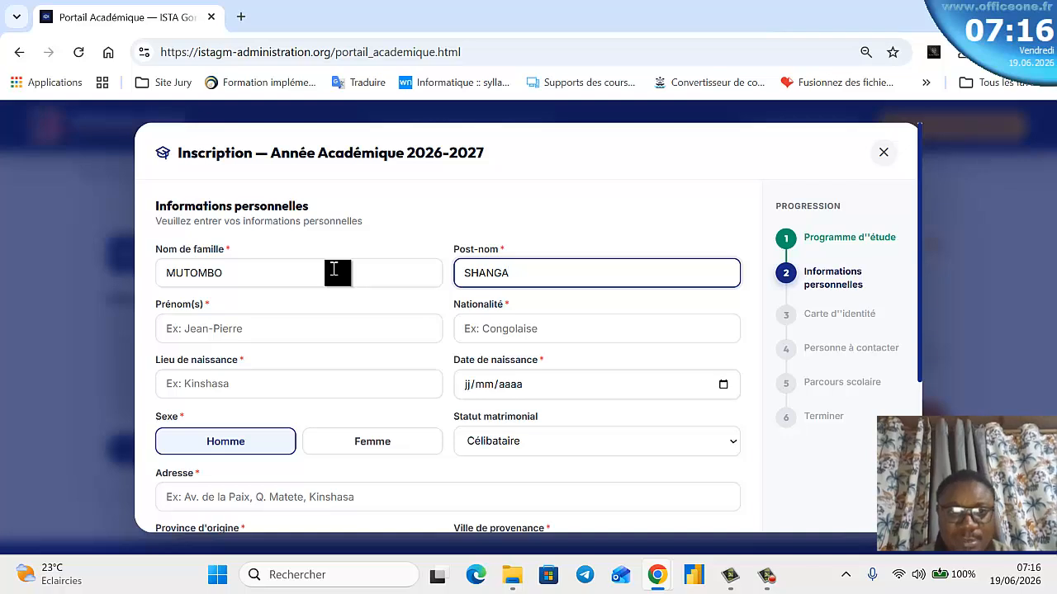
left_click(318, 324)
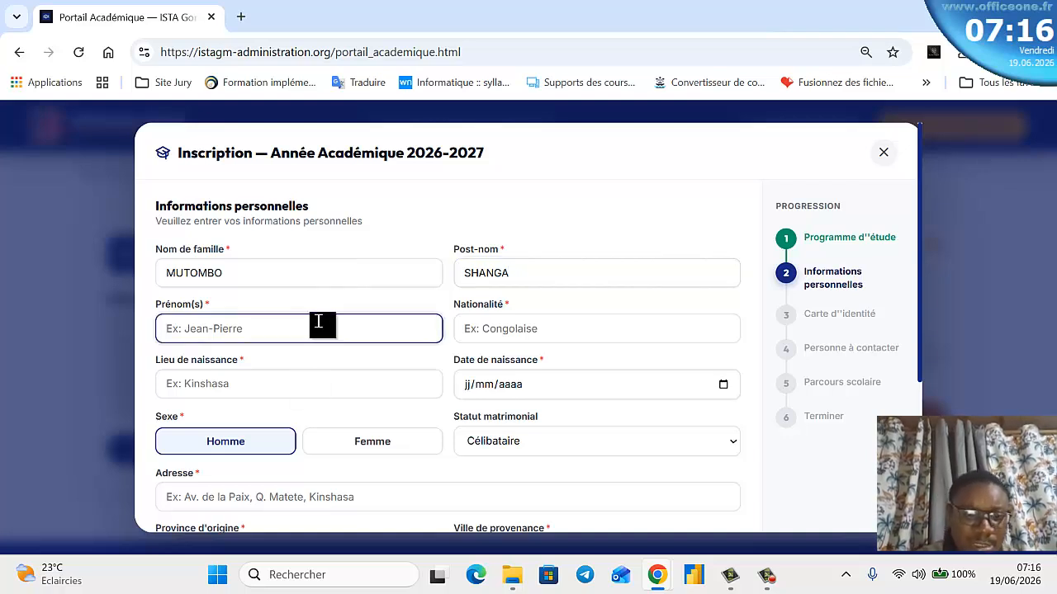
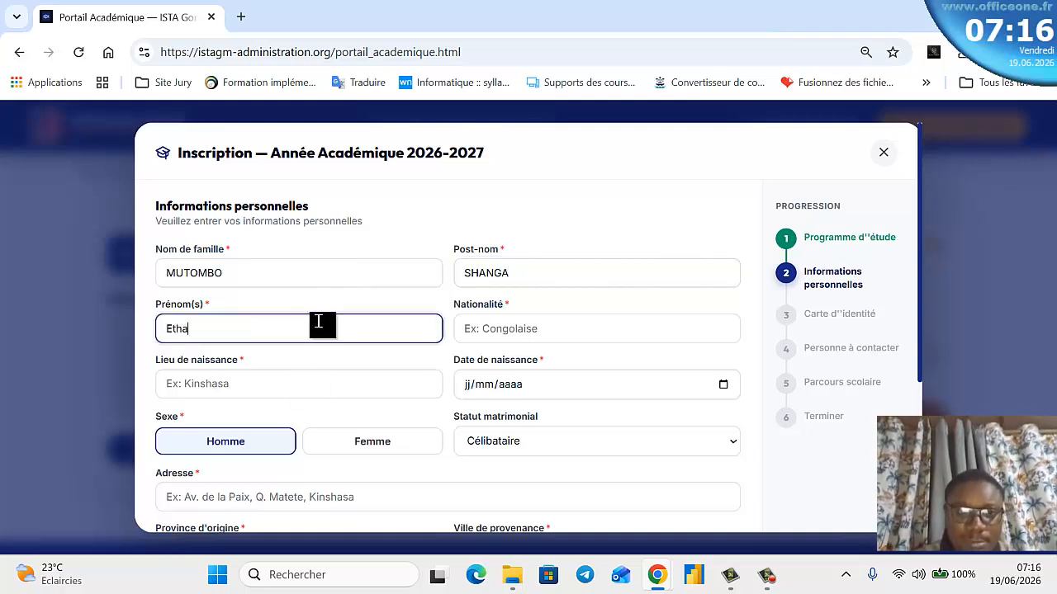
key("Tab")
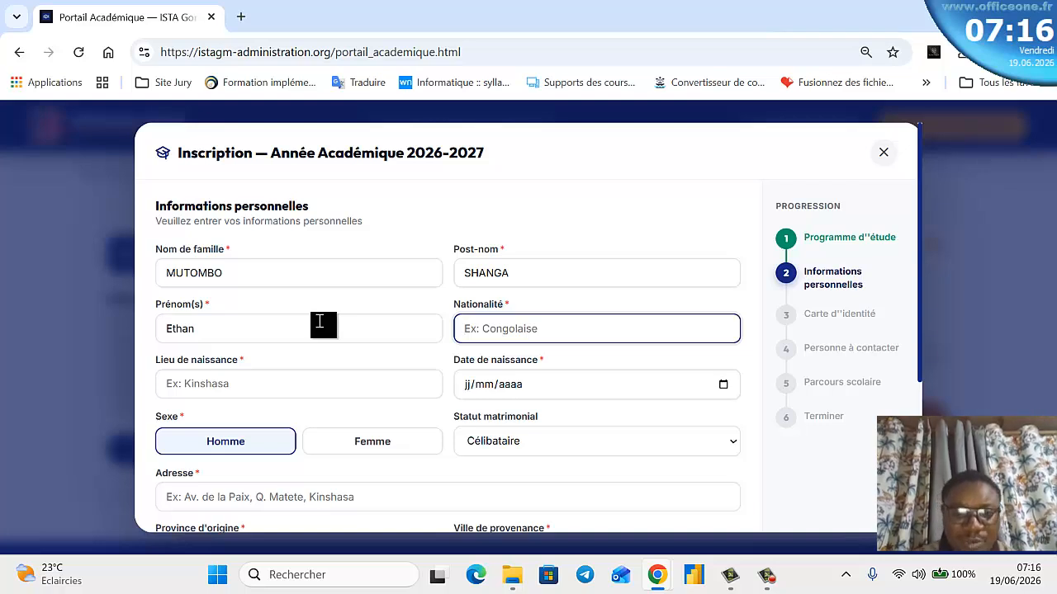
type("Congolaise")
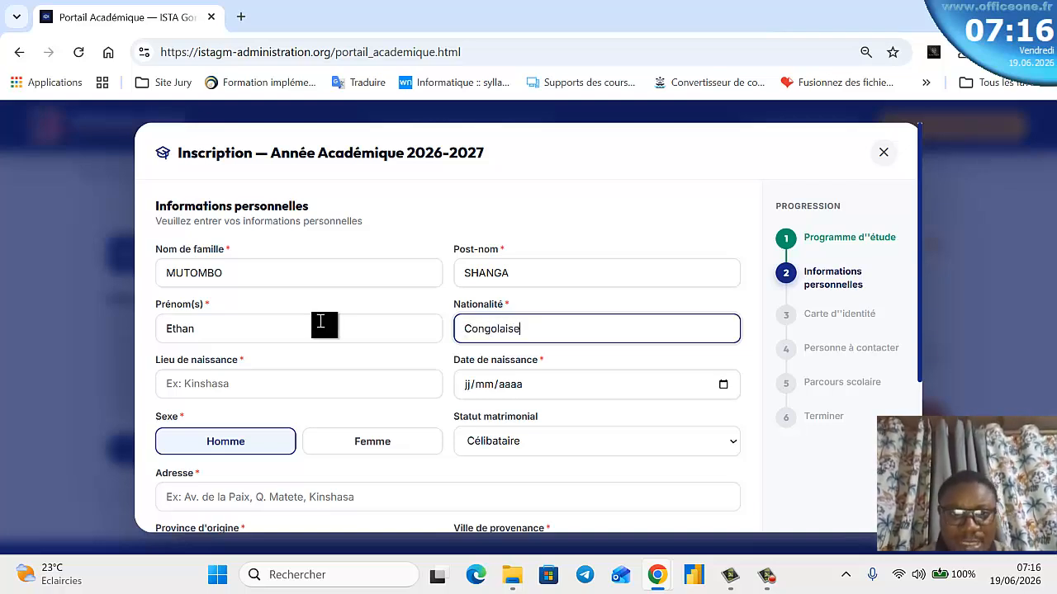
left_click(363, 377)
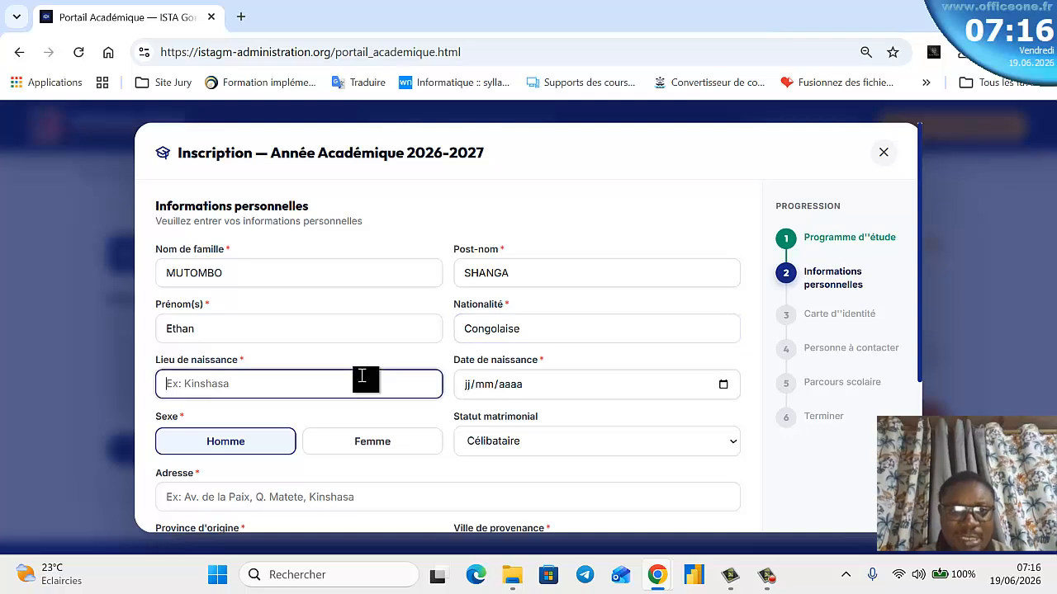
type("Ki")
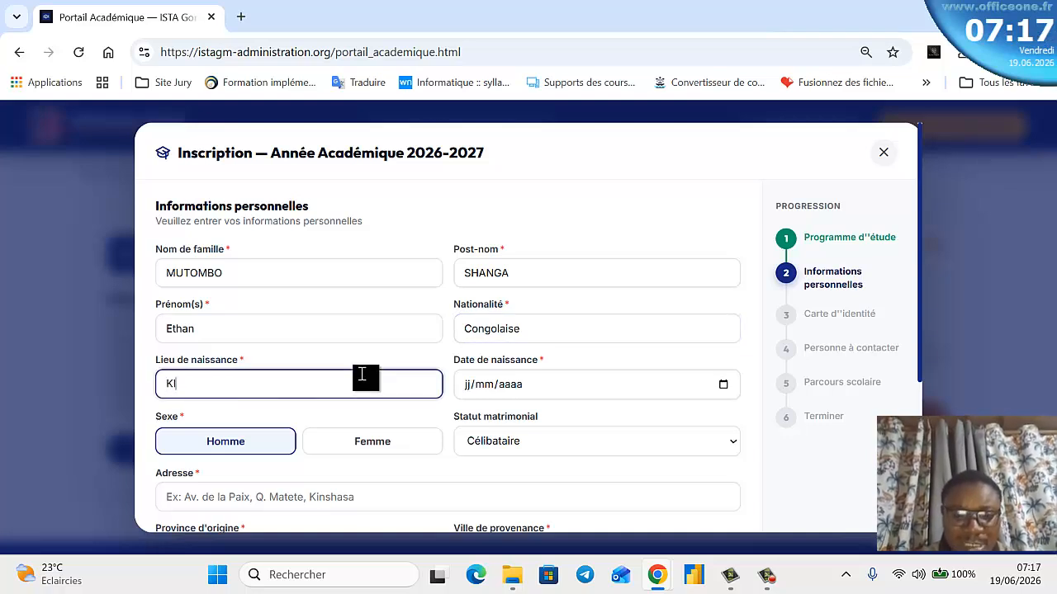
type("nshasa")
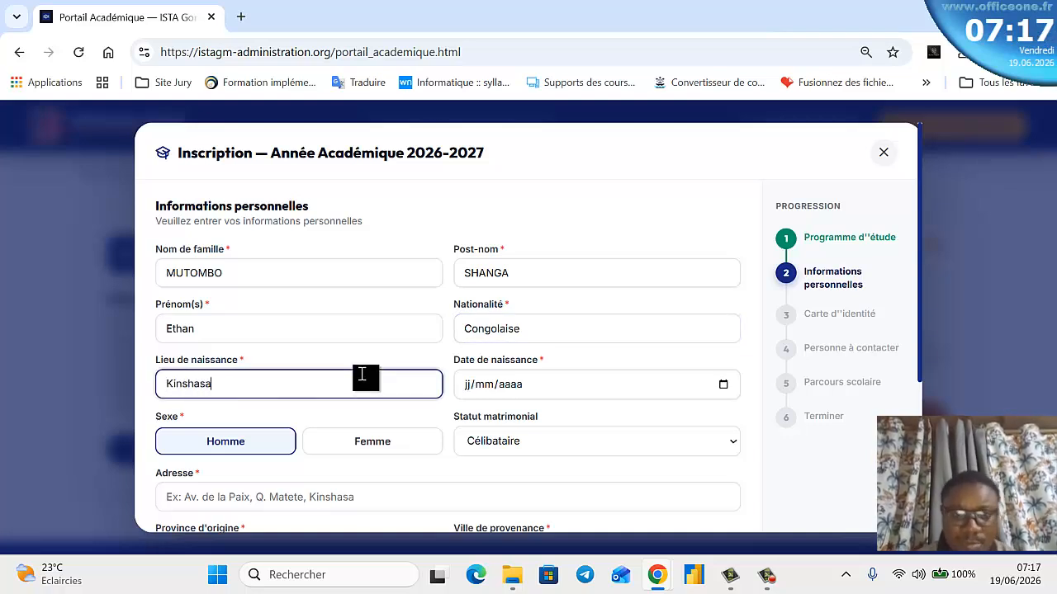
left_click(722, 384)
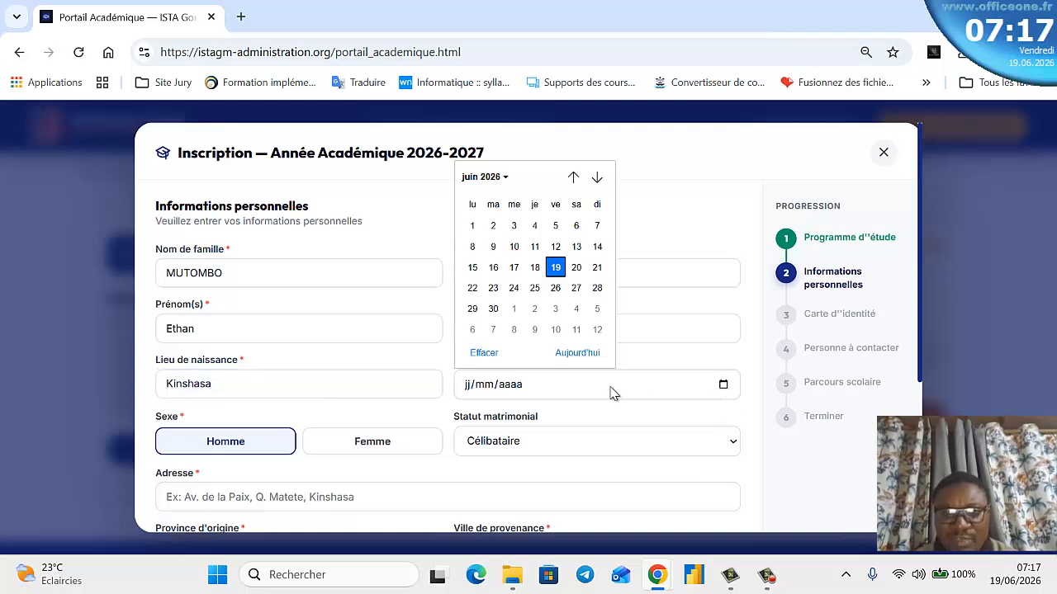
left_click(465, 385)
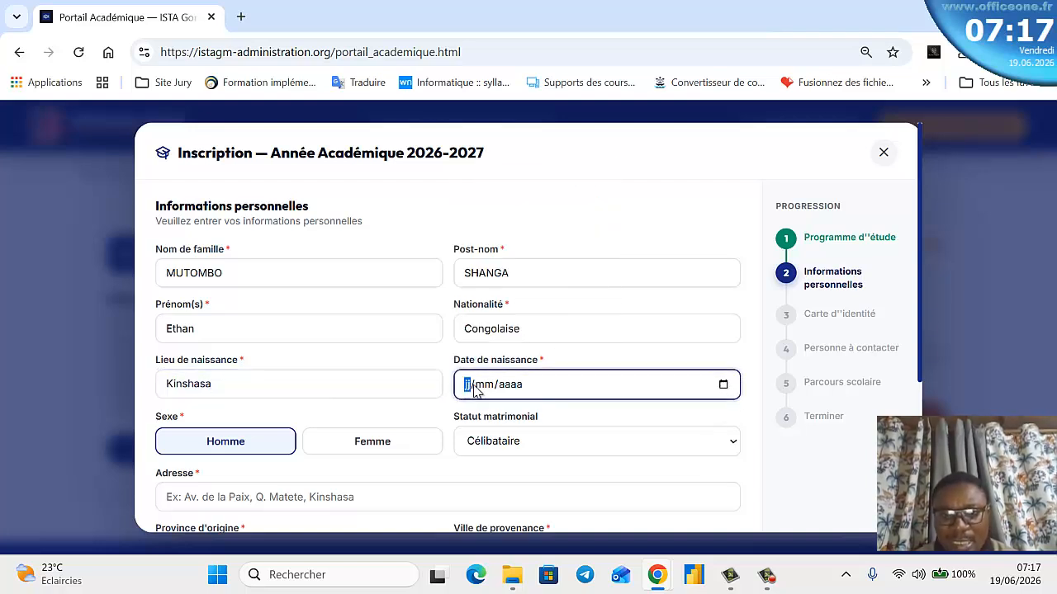
left_click(723, 386)
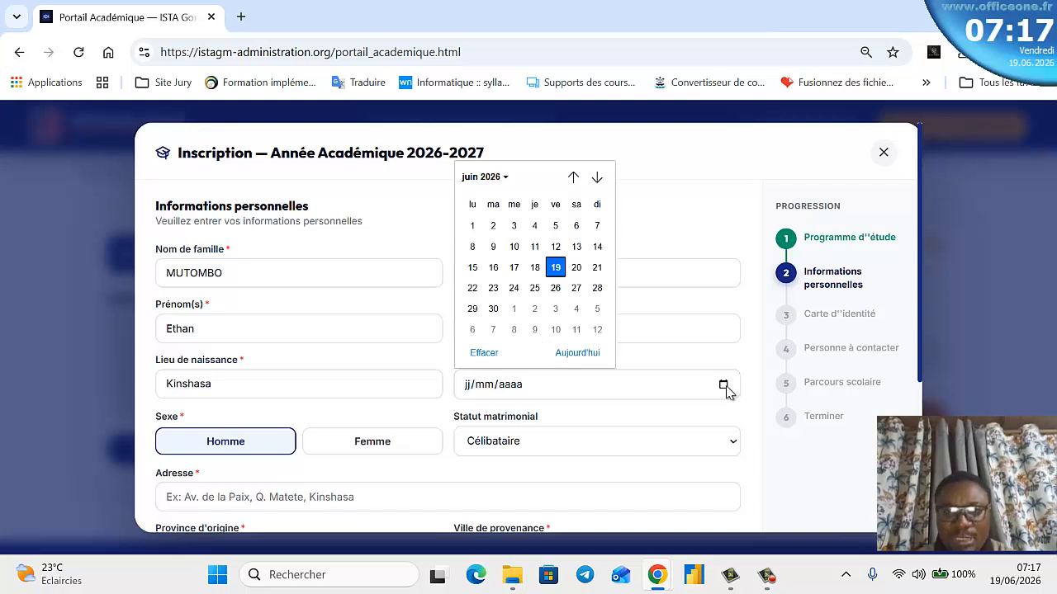
left_click(471, 385)
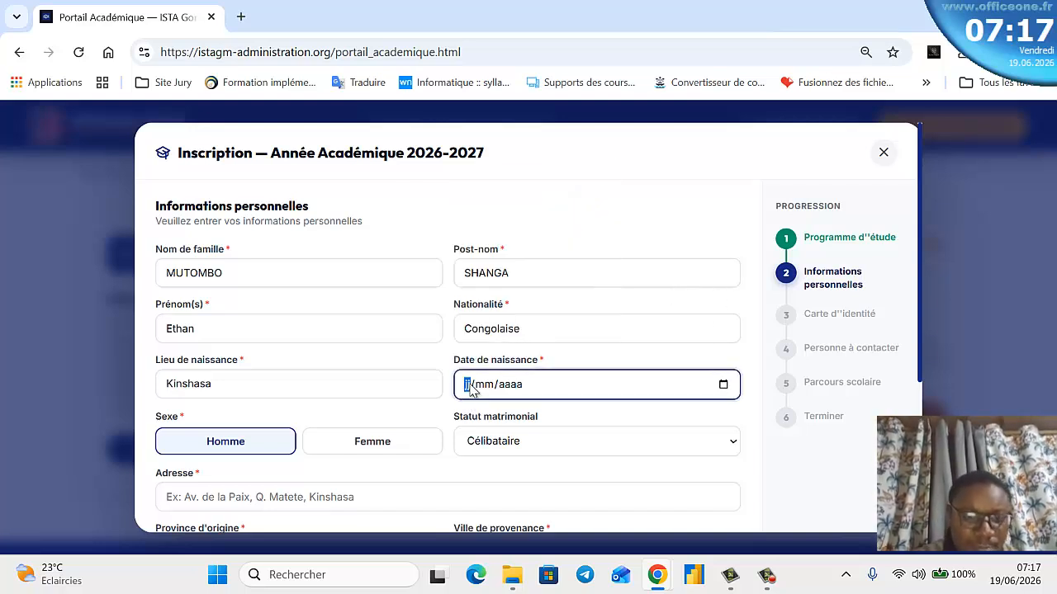
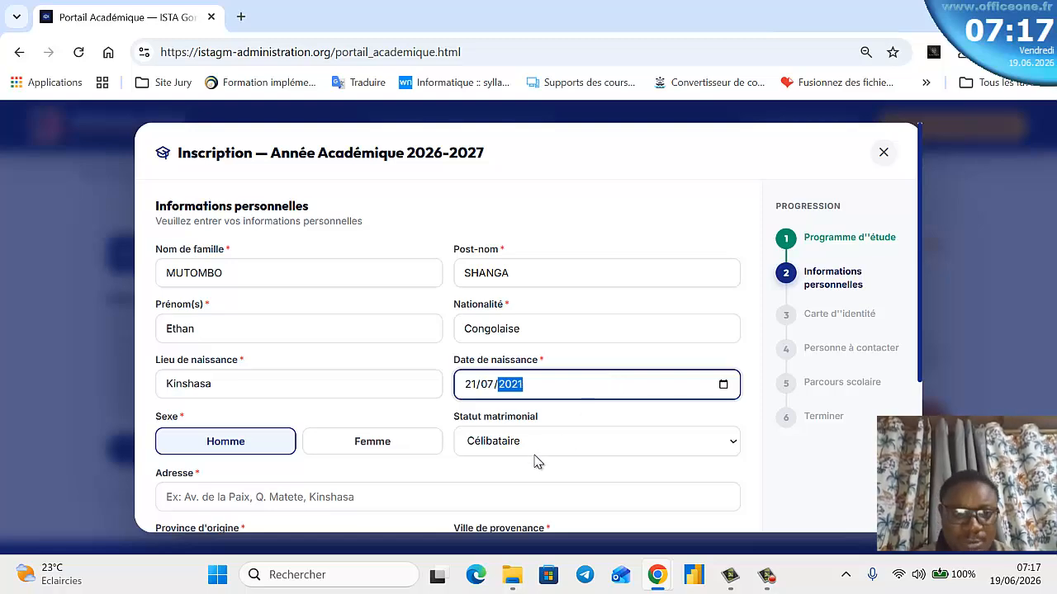
scroll(540, 459, "down", 2)
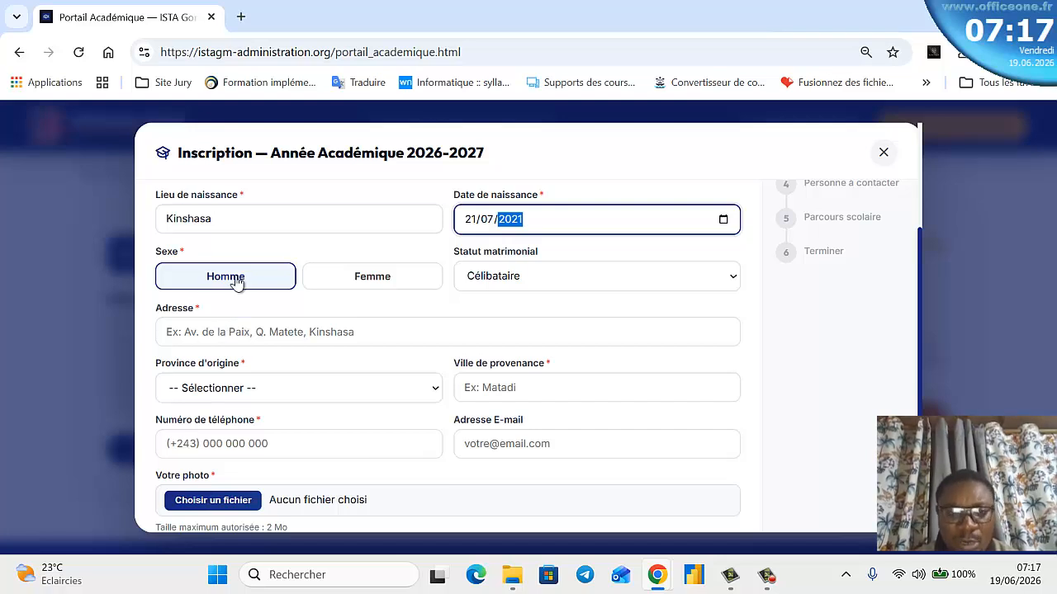
- Keep the sex as Homme and the marital status as Célibataire
left_click(360, 284)
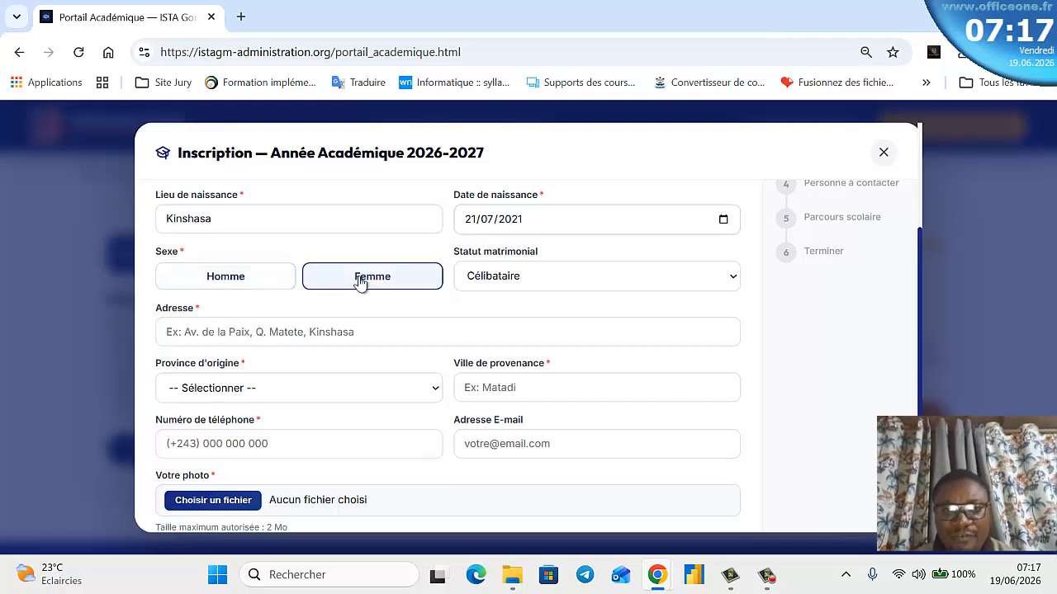
left_click(247, 279)
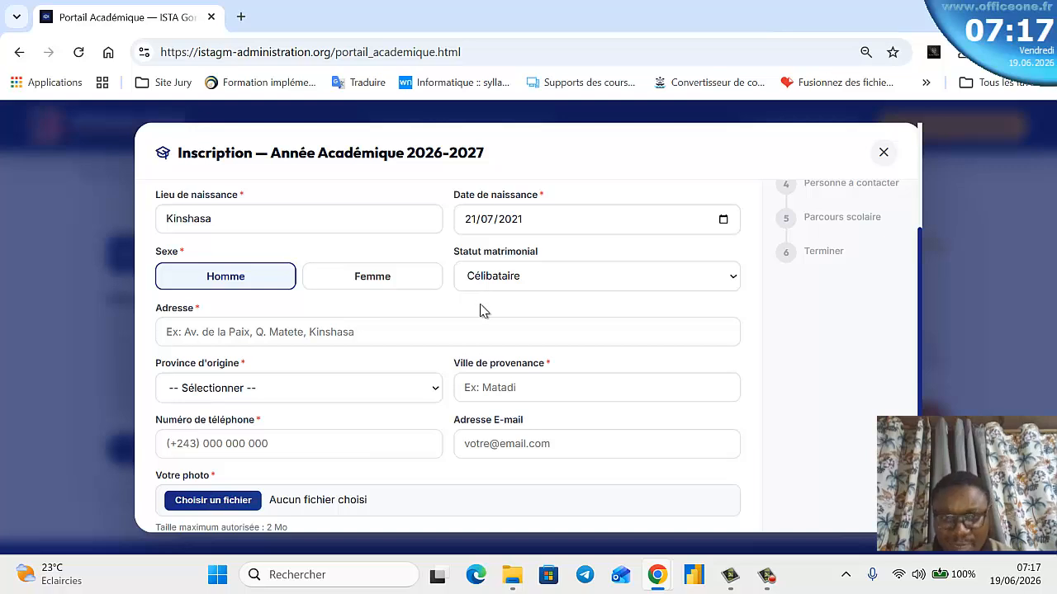
left_click(581, 277)
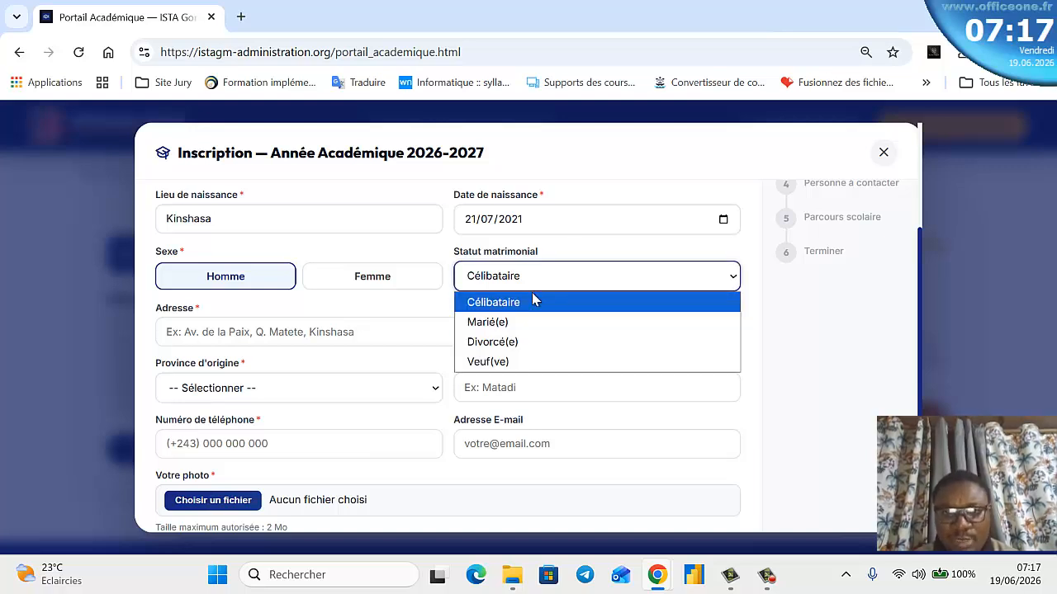
left_click(535, 302)
- Autofill address and contact details, and set Kinshasa as province of origin and city of provenance
left_click(363, 328)
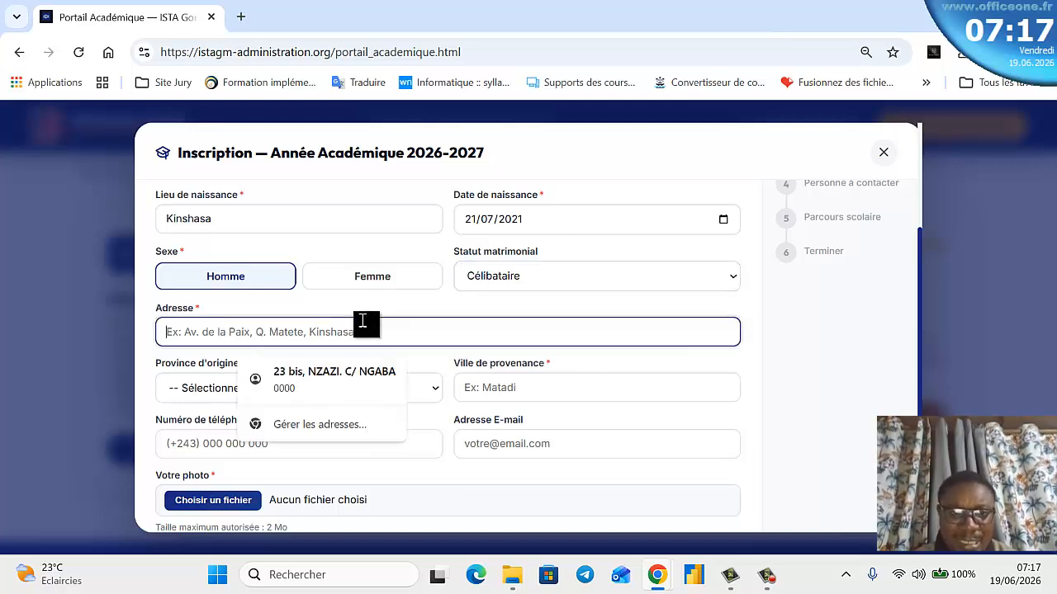
left_click(289, 373)
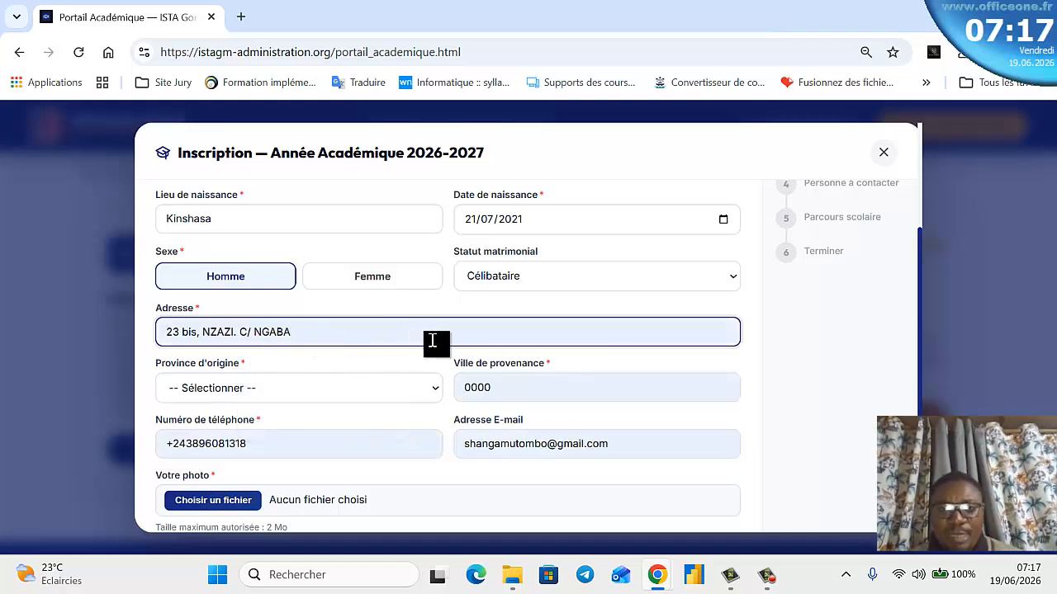
scroll(377, 358, "down", 1)
left_click(319, 328)
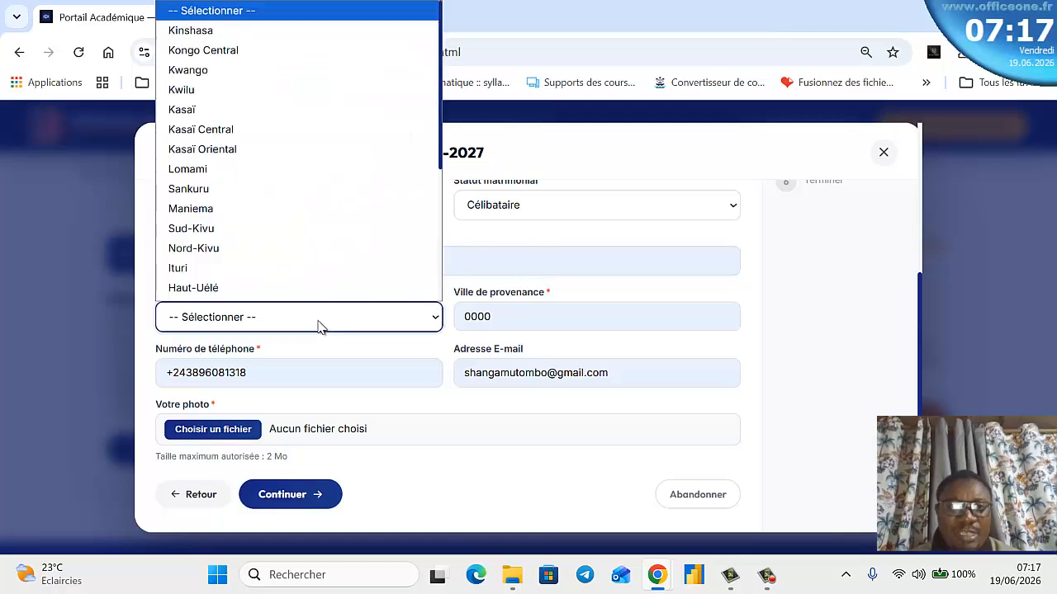
left_click(279, 37)
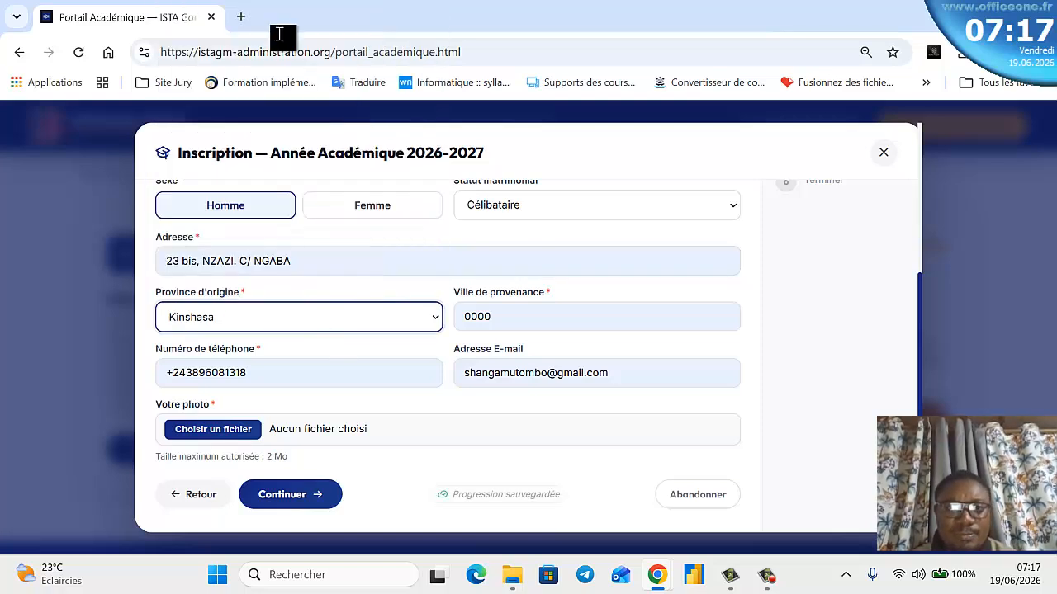
left_click(569, 315)
left_click_drag(569, 314, 380, 288)
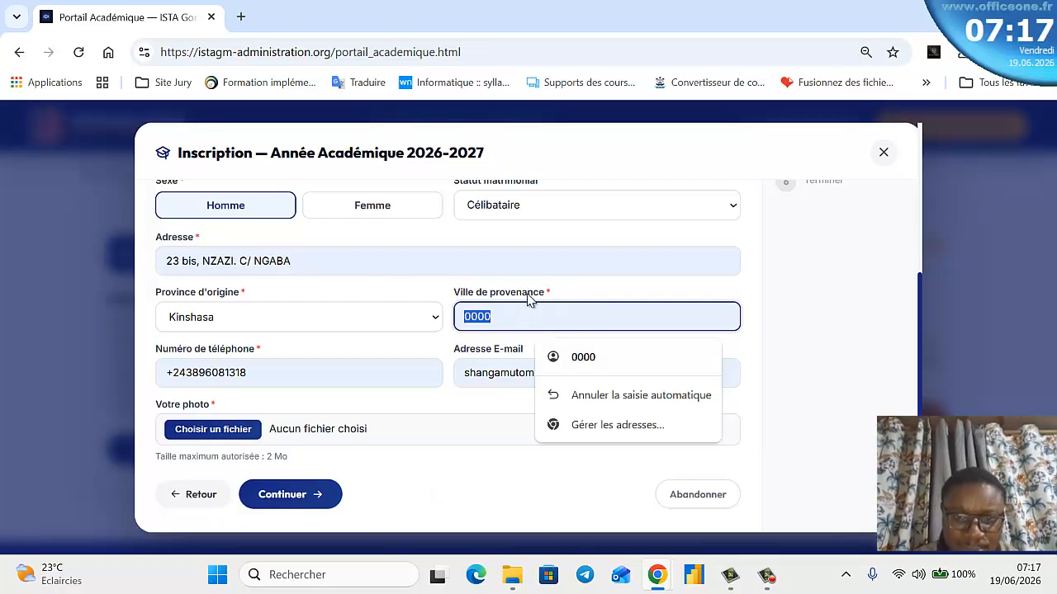
type("Kinsha")
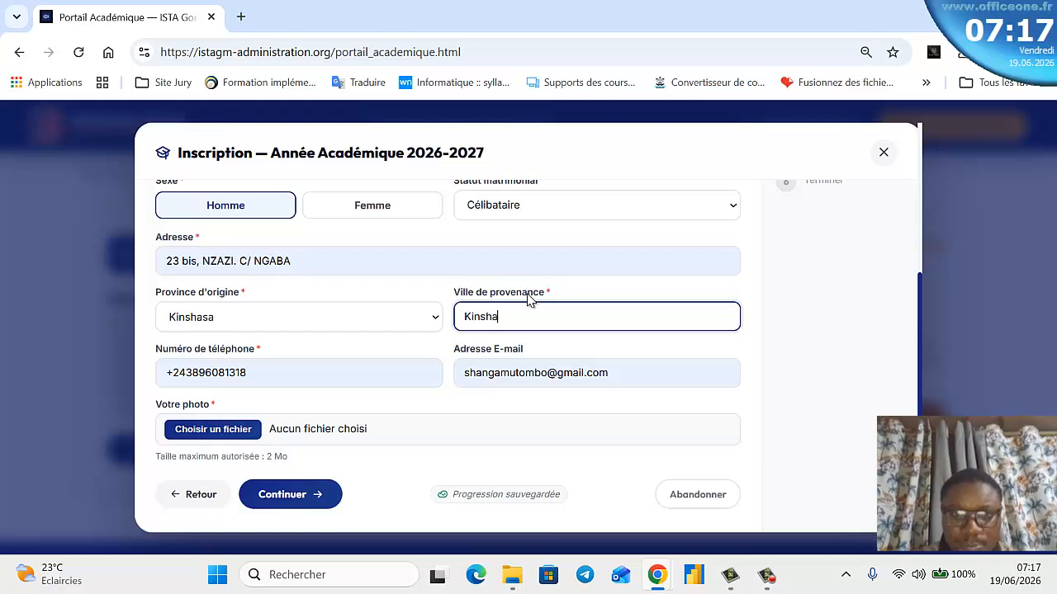
type("sa")
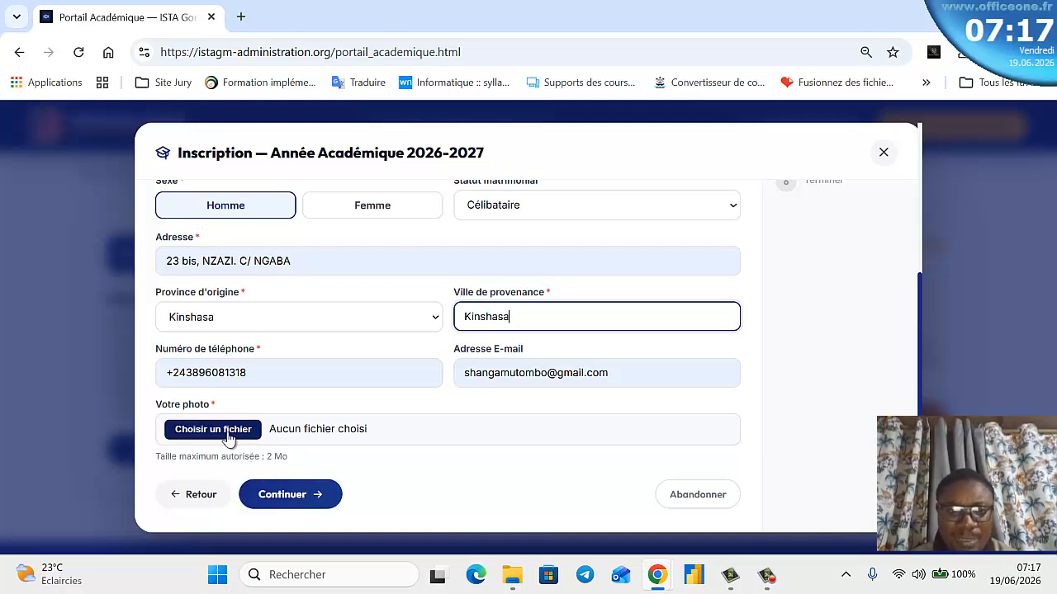
- Attach the first screenshot as the applicant's photo
left_click(192, 429)
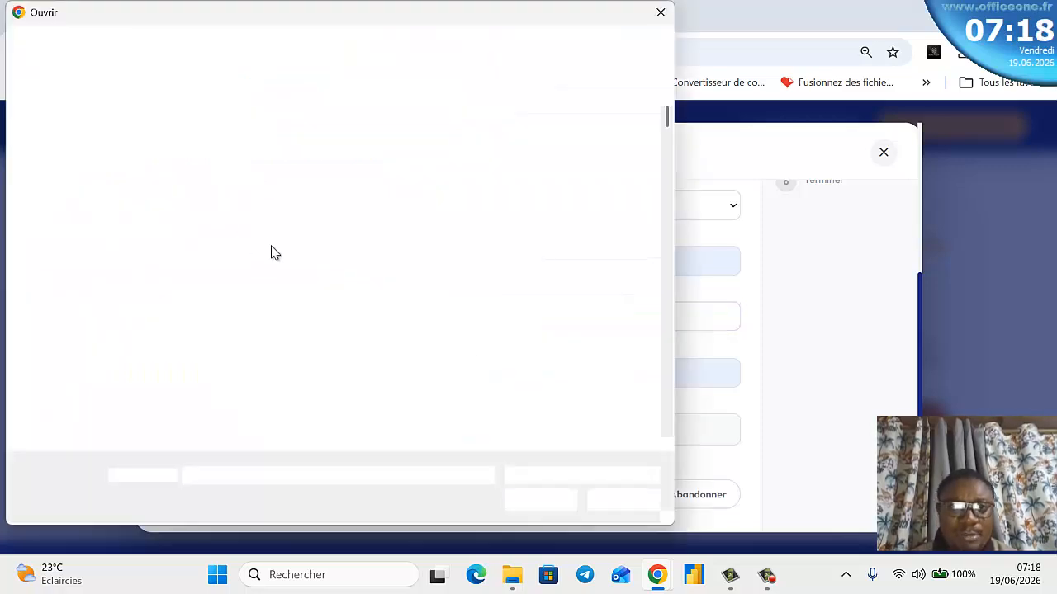
left_click(225, 157)
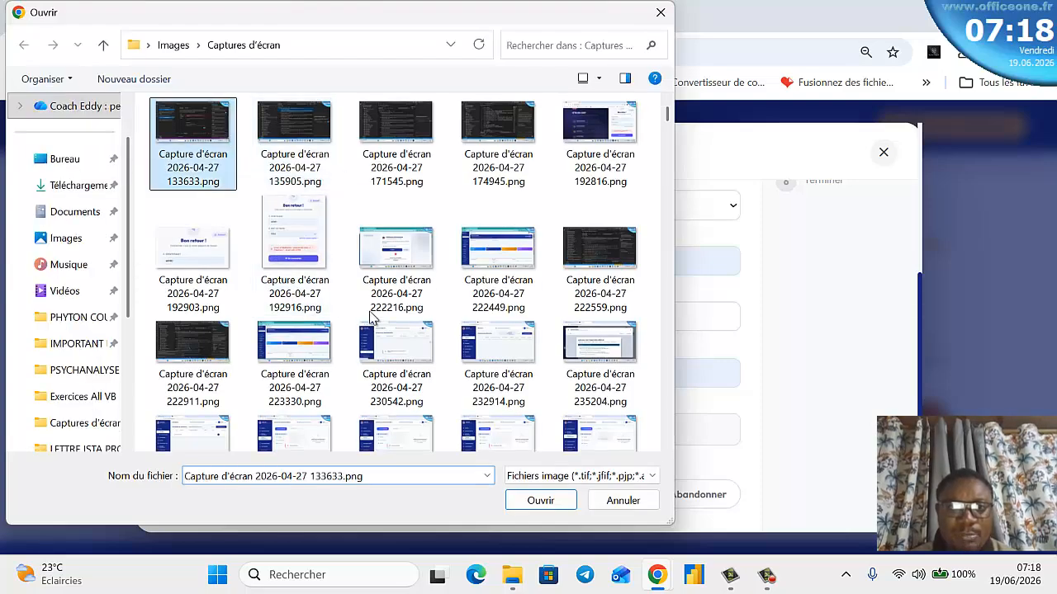
left_click(520, 500)
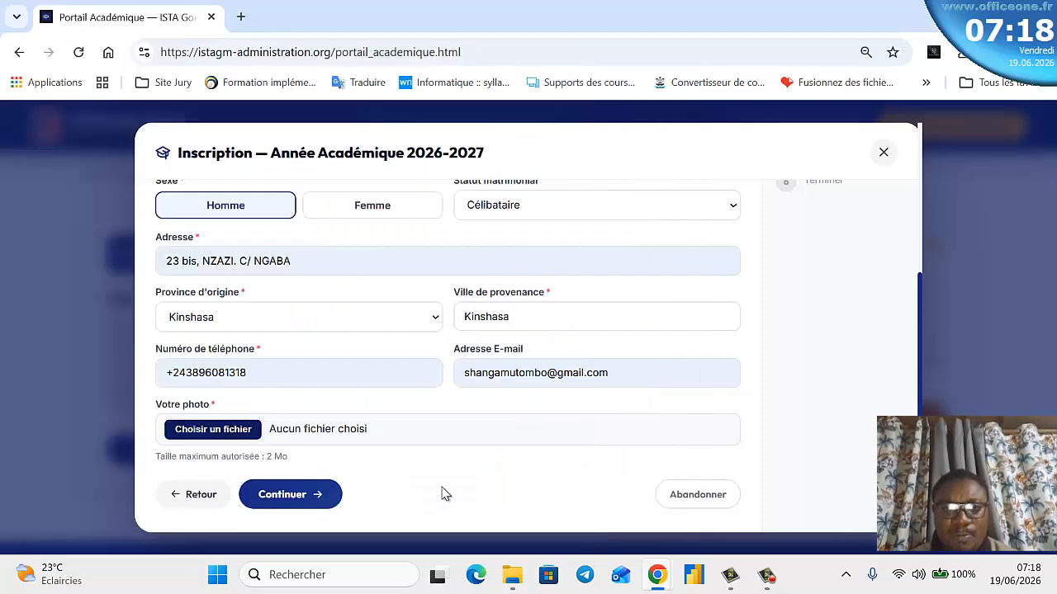
- On the identity card step, choose Carte d'eleve and enter Kinshasa as the issuing place
left_click(282, 494)
left_click(368, 253)
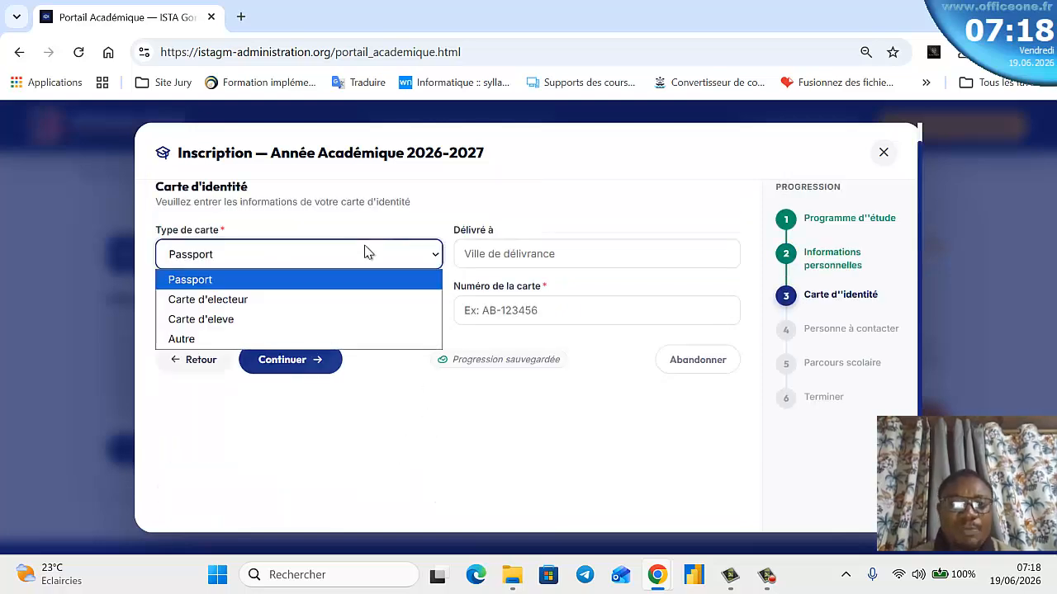
left_click(323, 317)
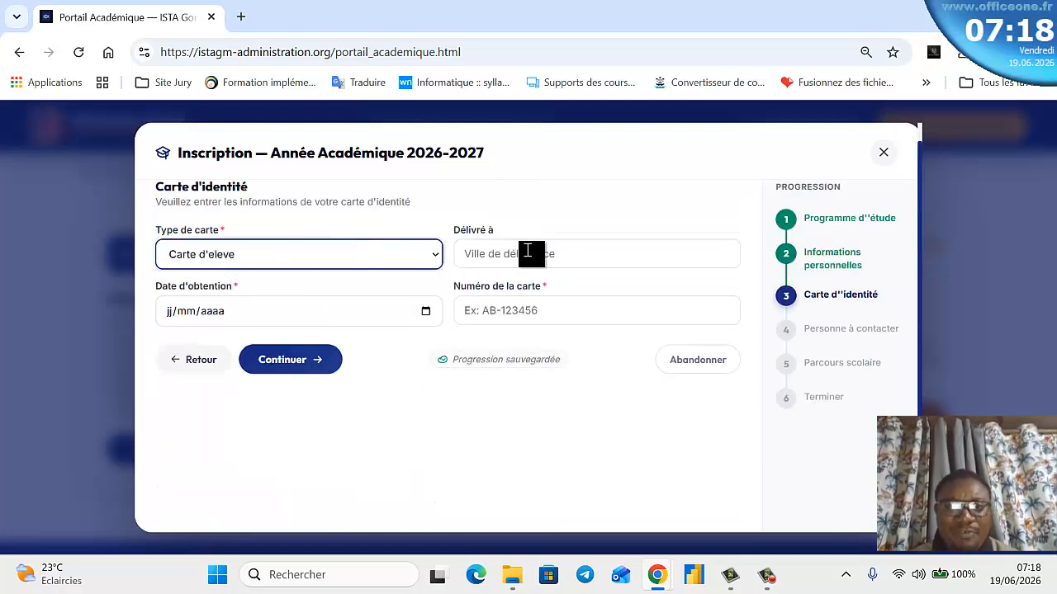
left_click(528, 251)
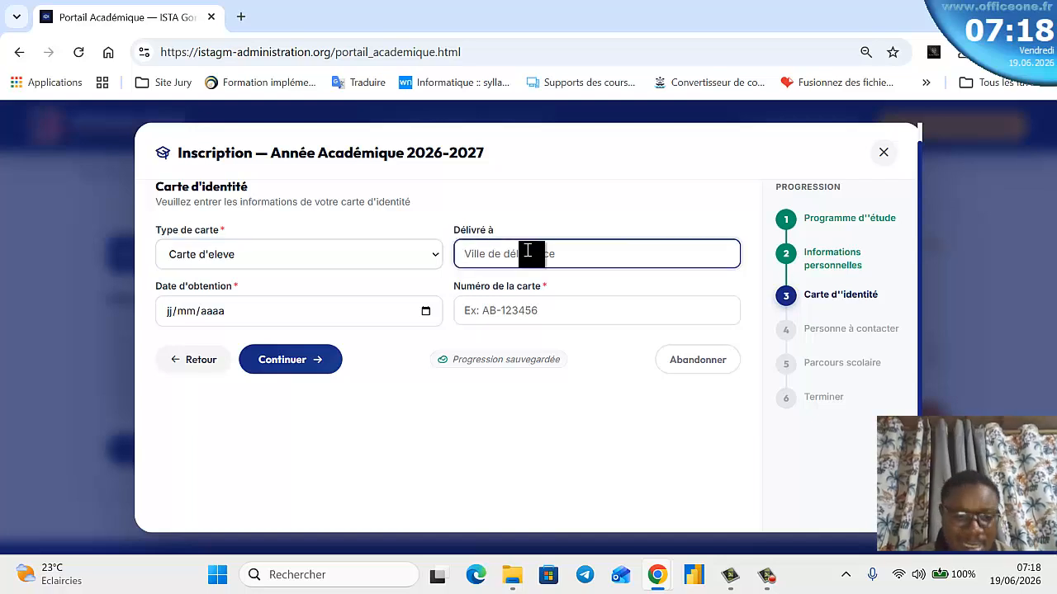
type("k")
key("BackSpace")
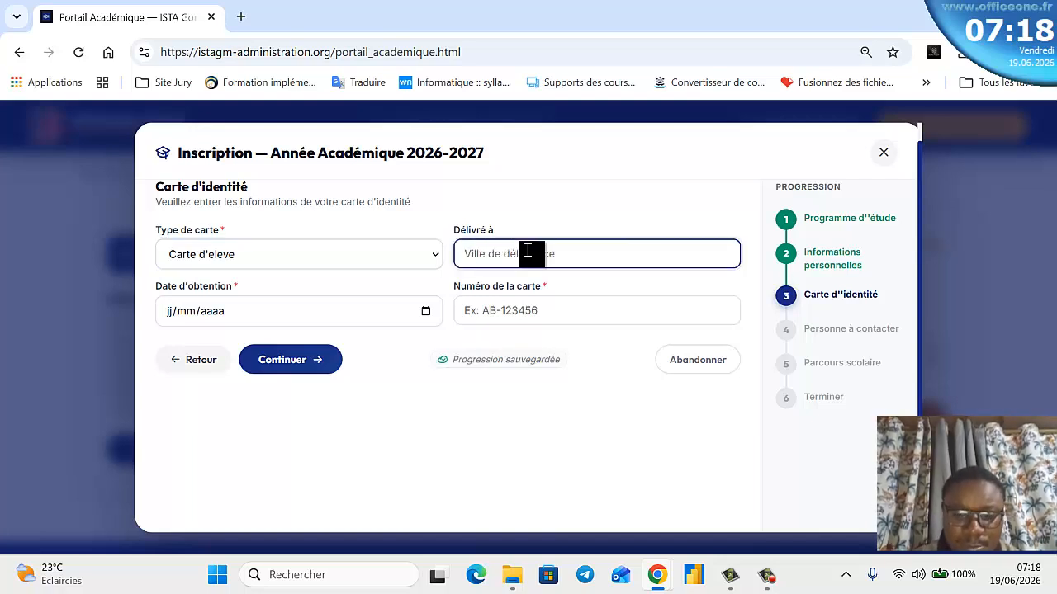
type("KIN")
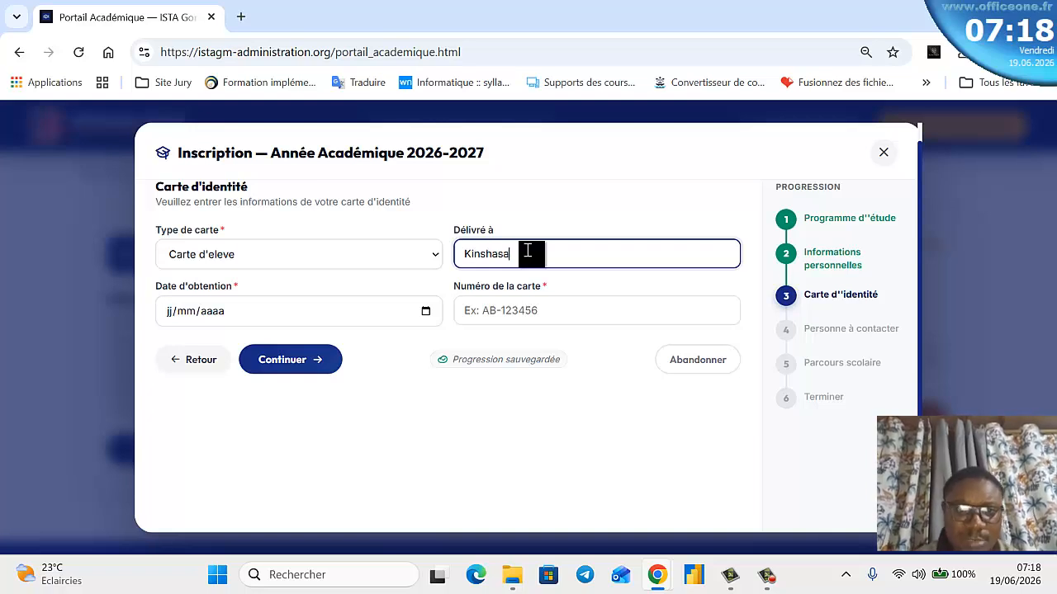
- Set the issue date to today, 19/06/2026, enter the card number, and continue
left_click(425, 312)
left_click(279, 520)
left_click(644, 306)
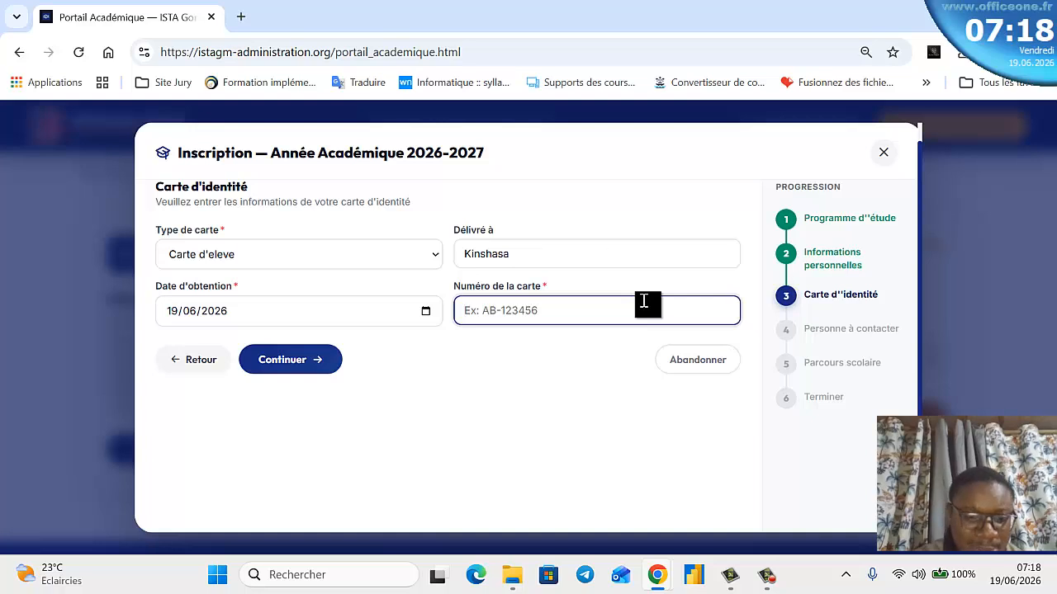
type("RAS")
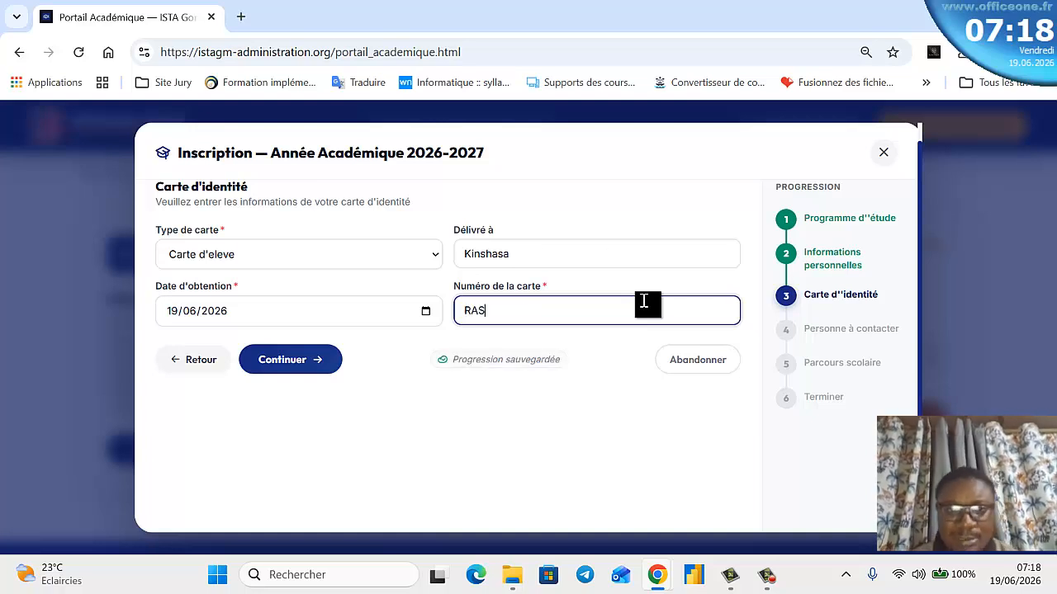
left_click(262, 364)
- Enter the contact person's family name, post-name and first name
left_click(233, 253)
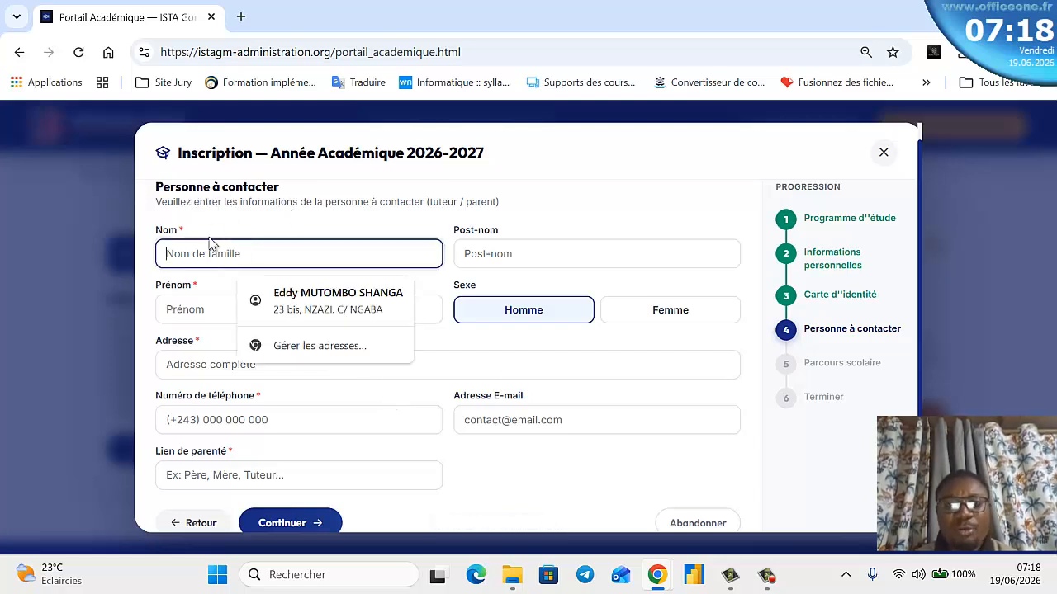
type("shang")
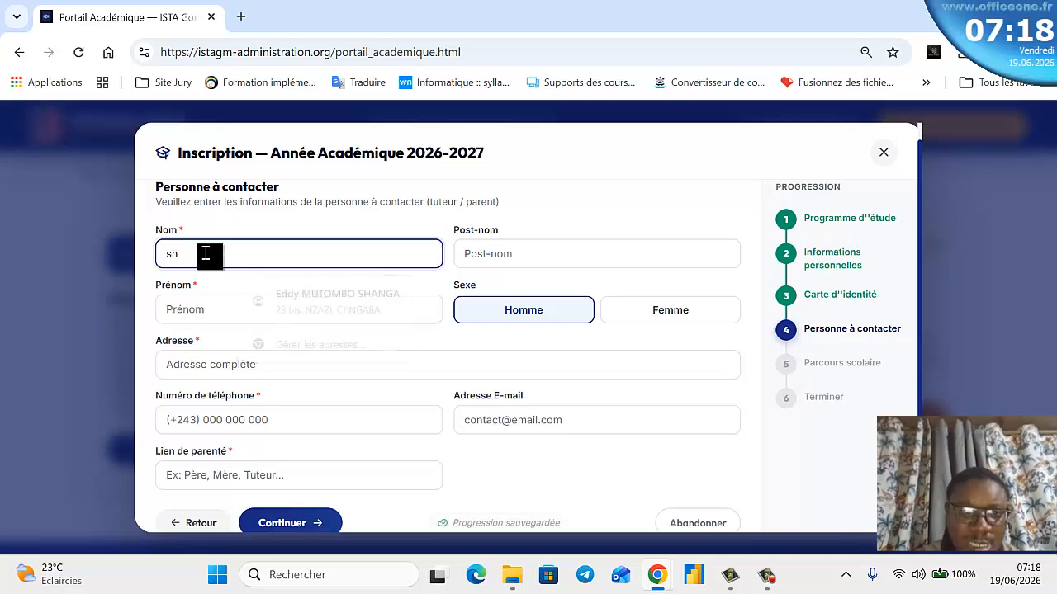
key("BackSpace")
key("BackSpace")
key("BackSpace")
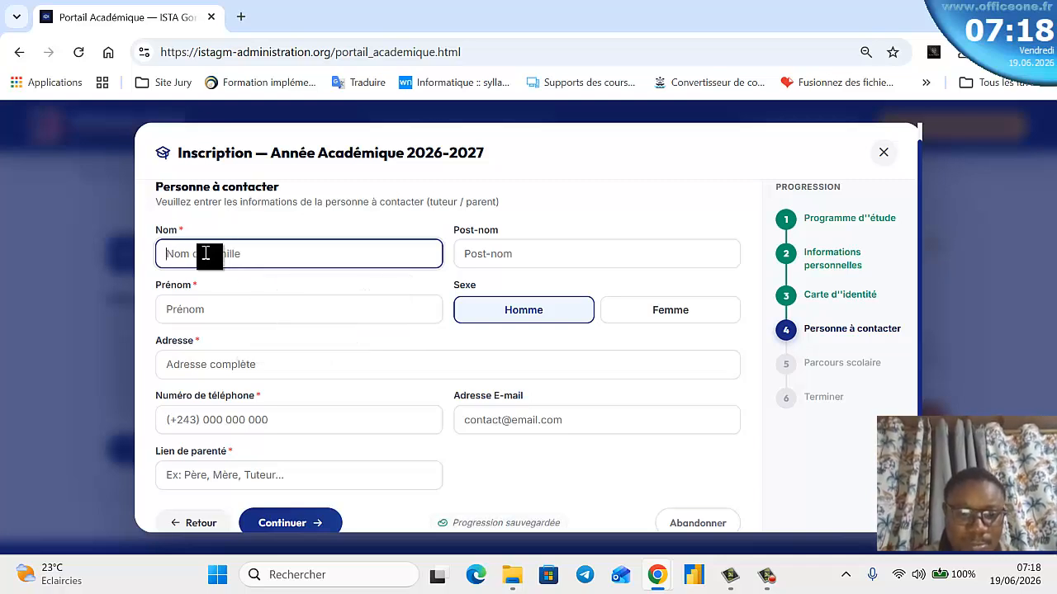
key("Tab")
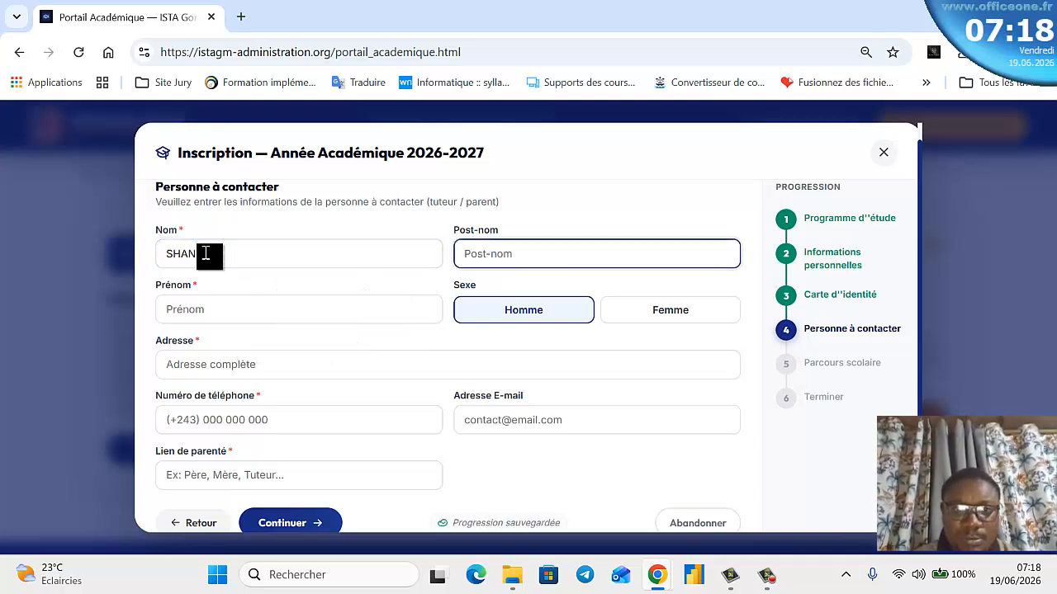
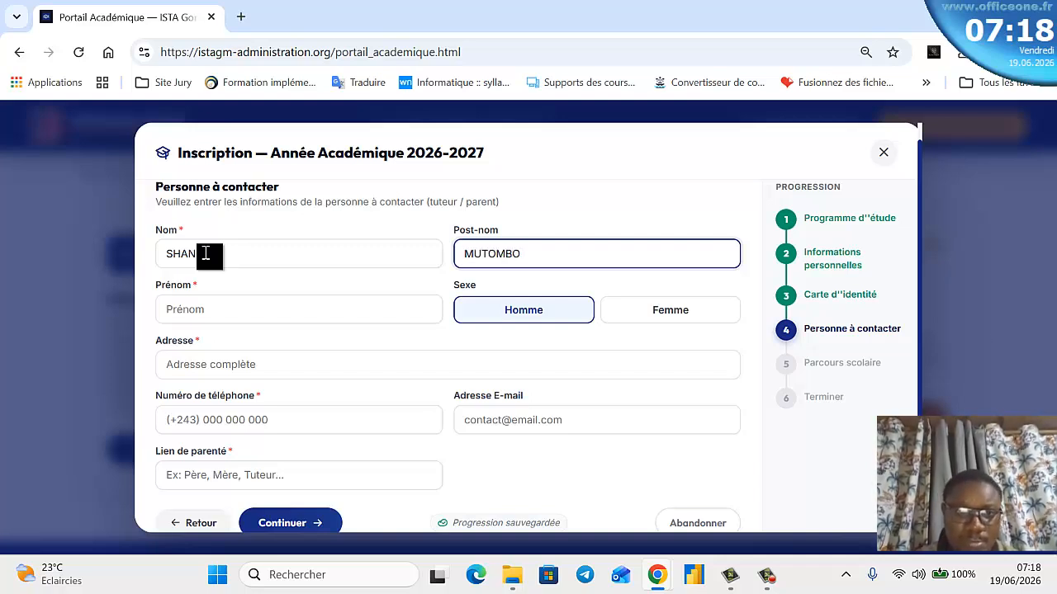
left_click(204, 309)
type("Eddy")
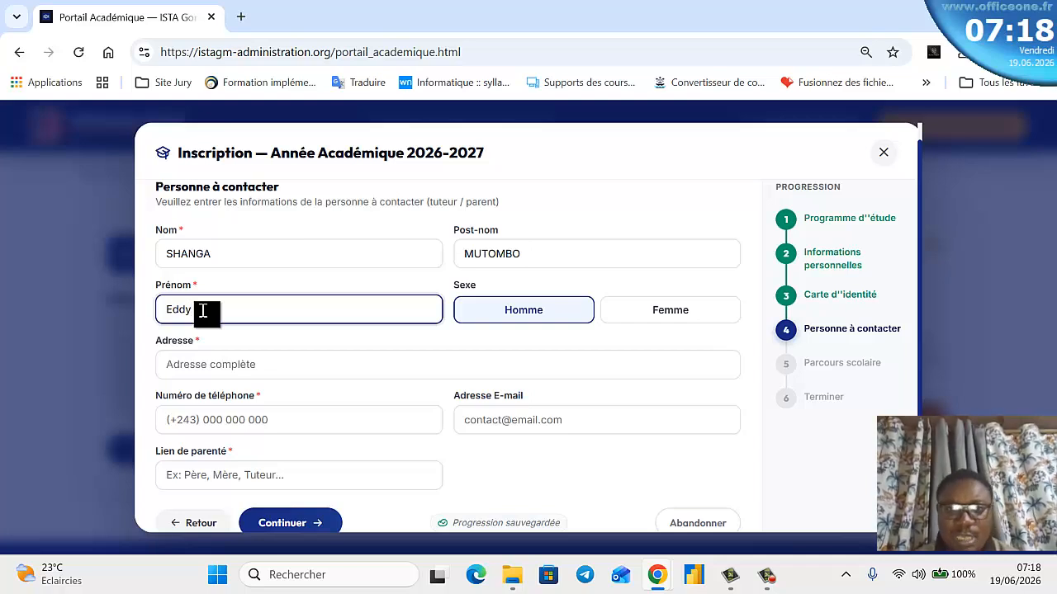
- Autofill the contact's address, phone and e-mail, set the relationship to Père, and continue
left_click(391, 366)
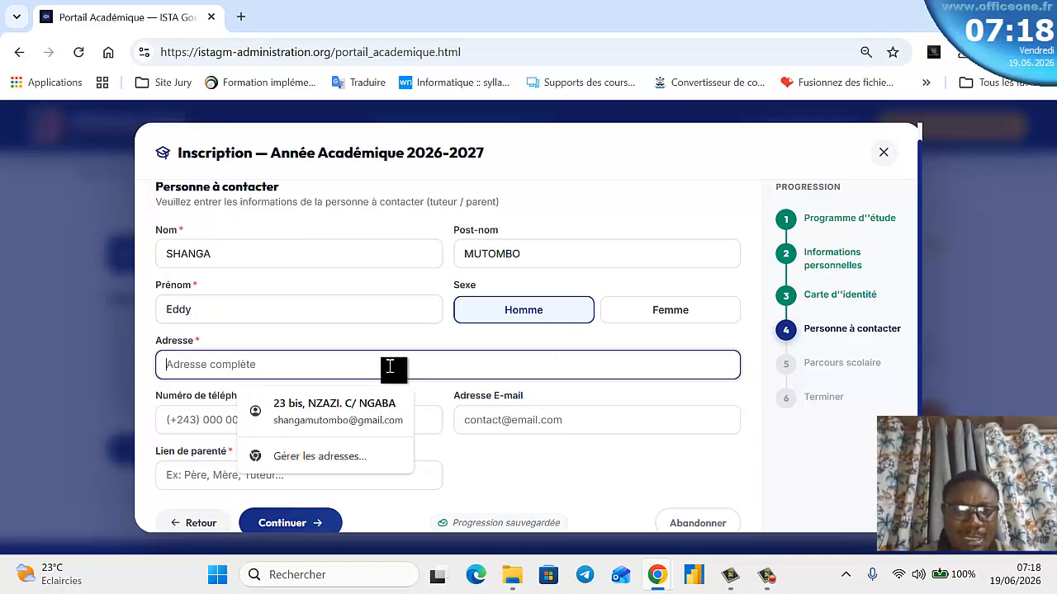
left_click(334, 404)
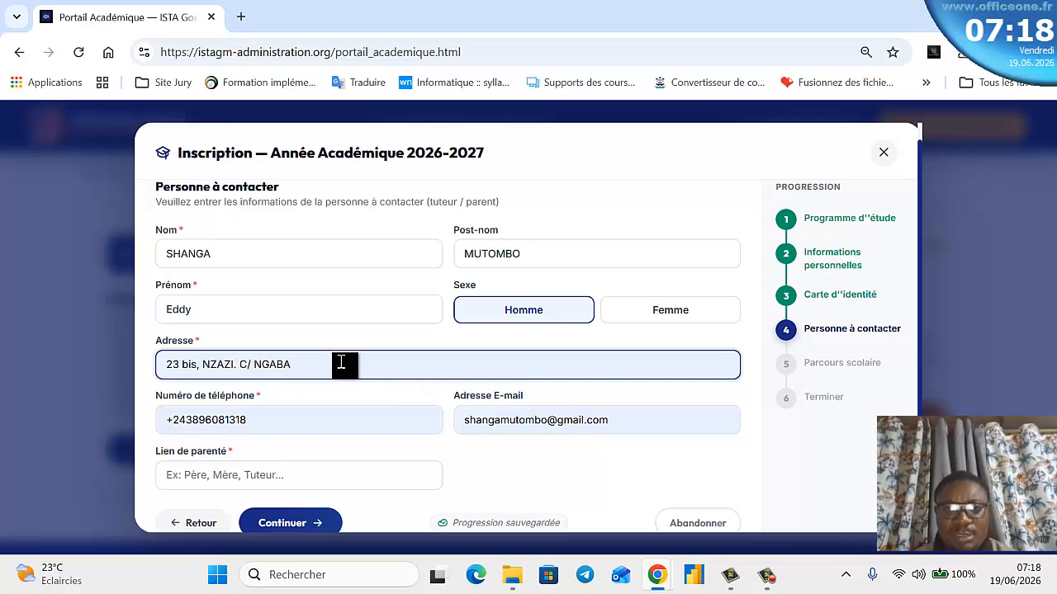
scroll(462, 384, "down", 1)
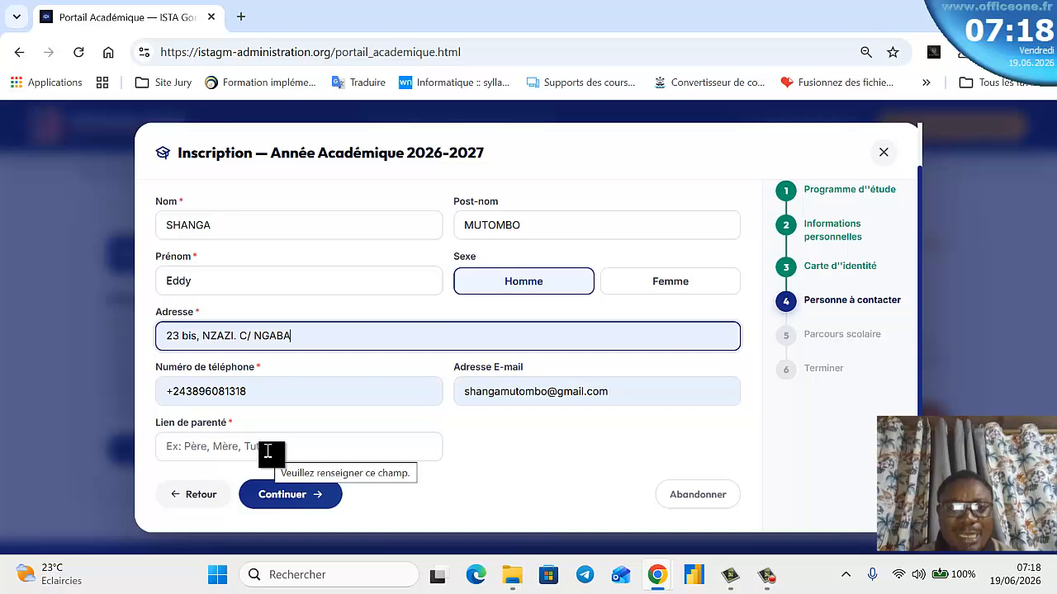
scroll(301, 322, "up", 2)
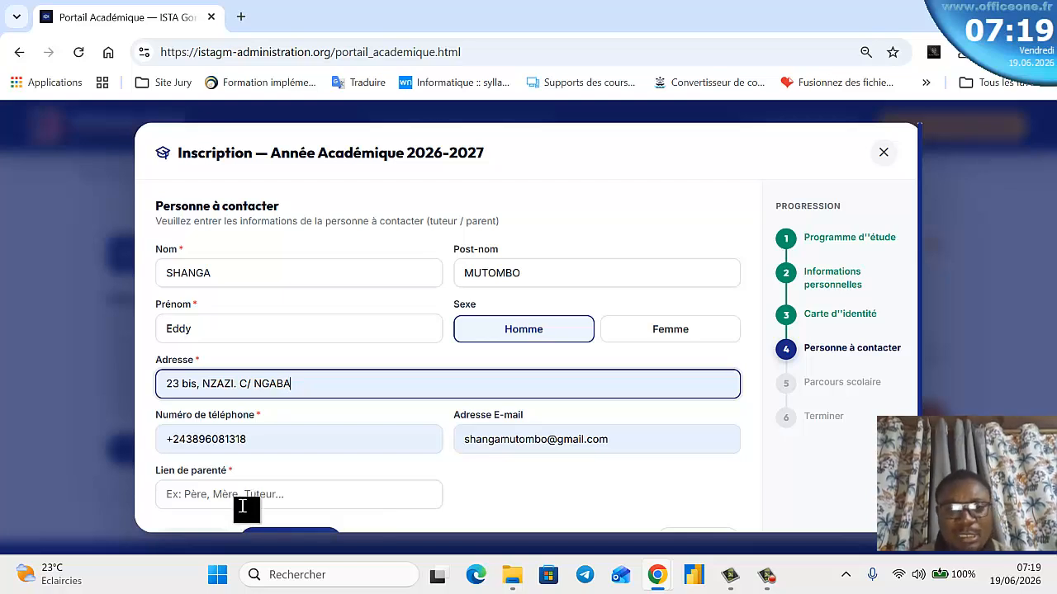
left_click(243, 499)
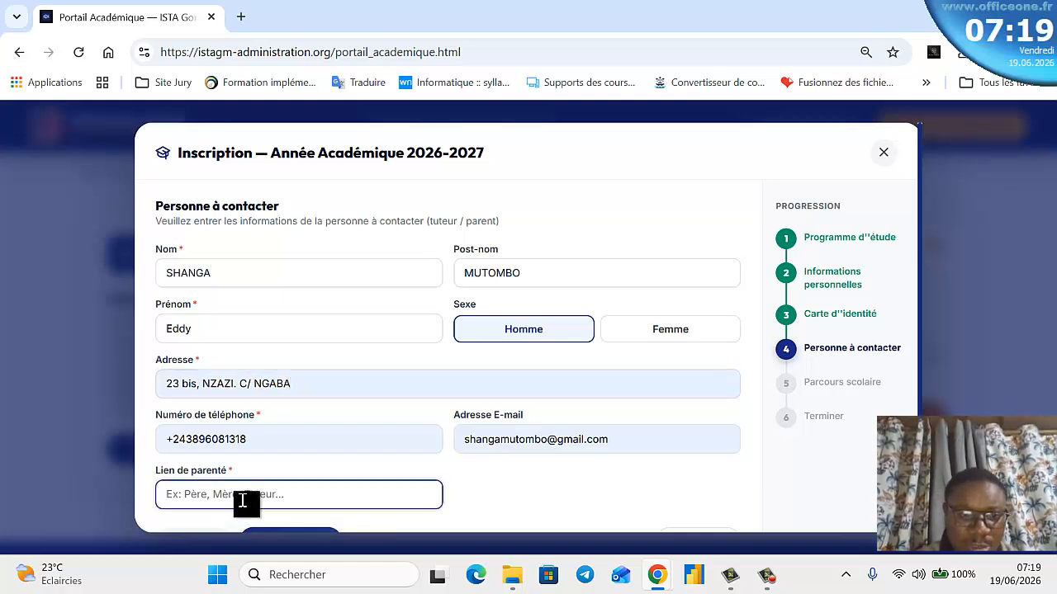
type("Père")
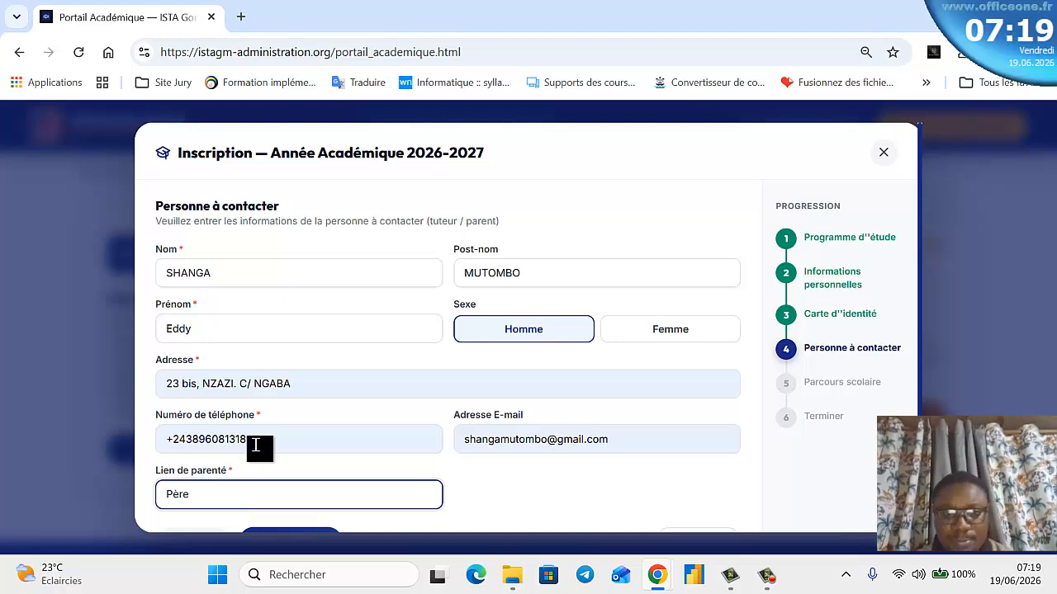
scroll(260, 454, "down", 1)
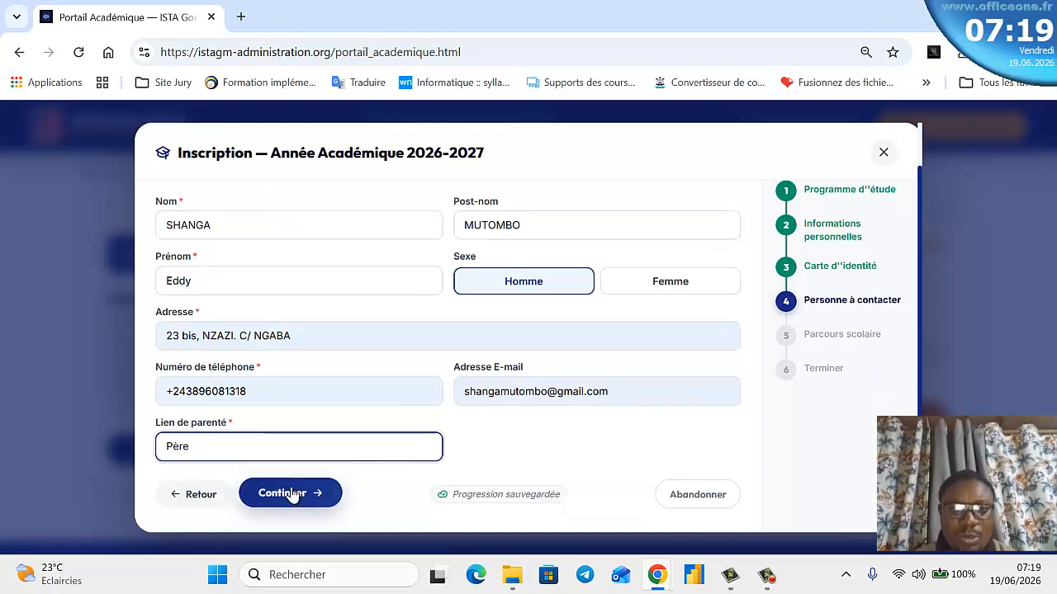
left_click(291, 494)
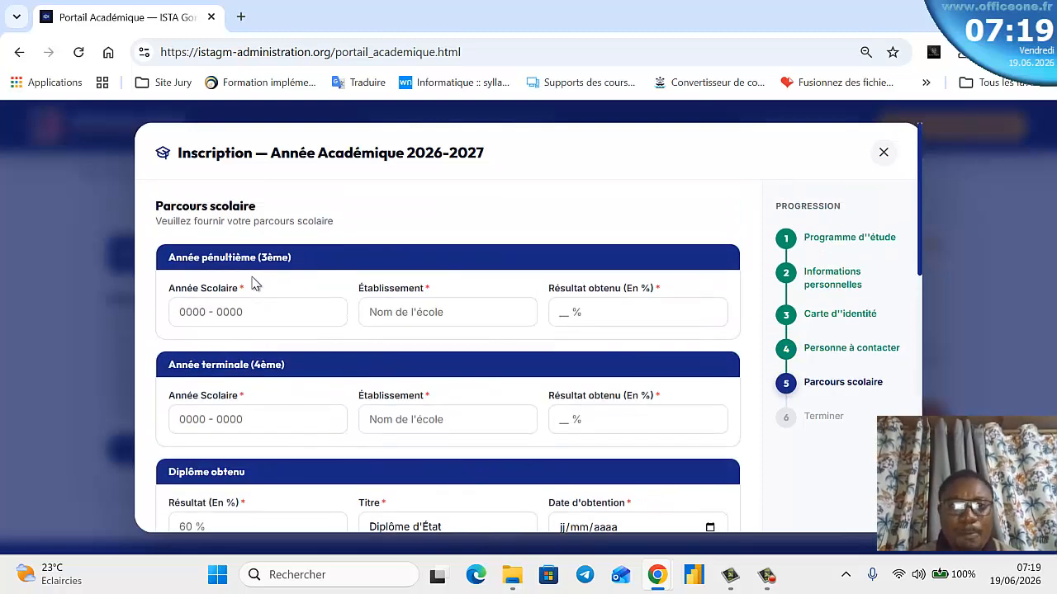
- Fill in the 3ème year row with its school year, school name and a 62 % result
scroll(283, 236, "down", 1)
scroll(241, 302, "up", 1)
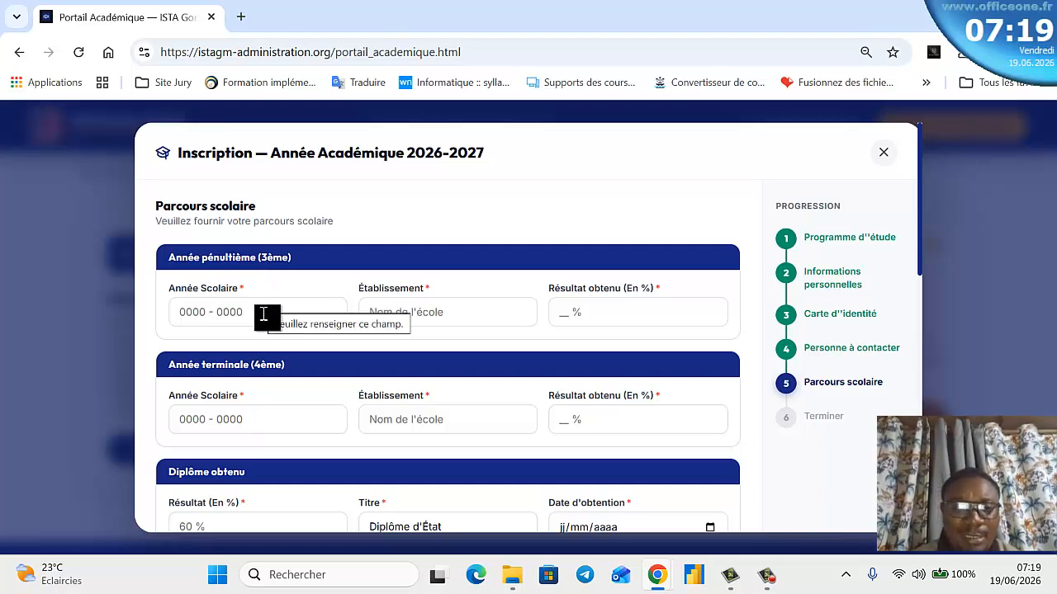
left_click(263, 313)
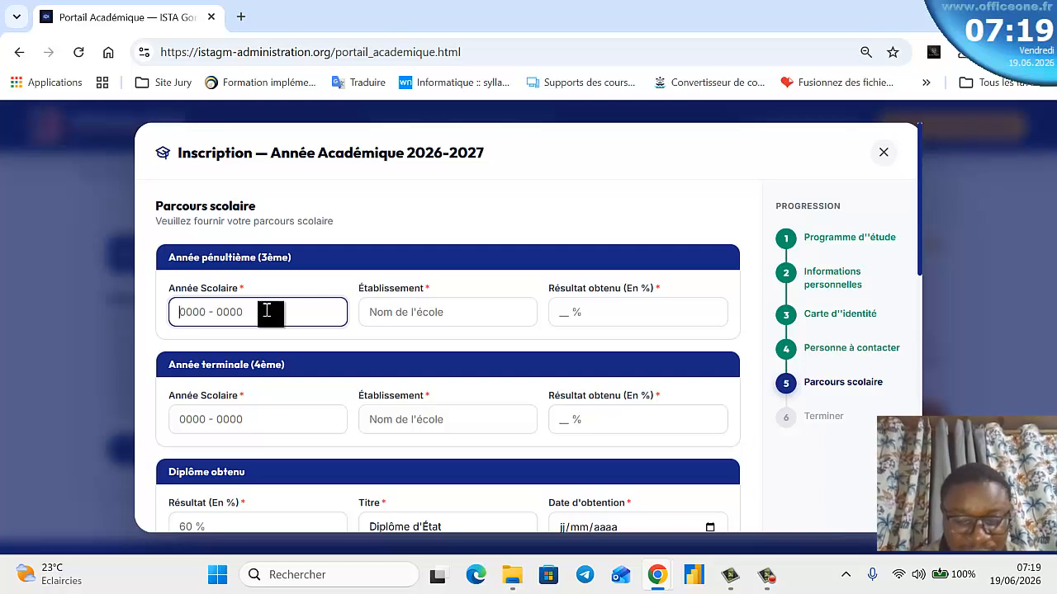
type("éà")
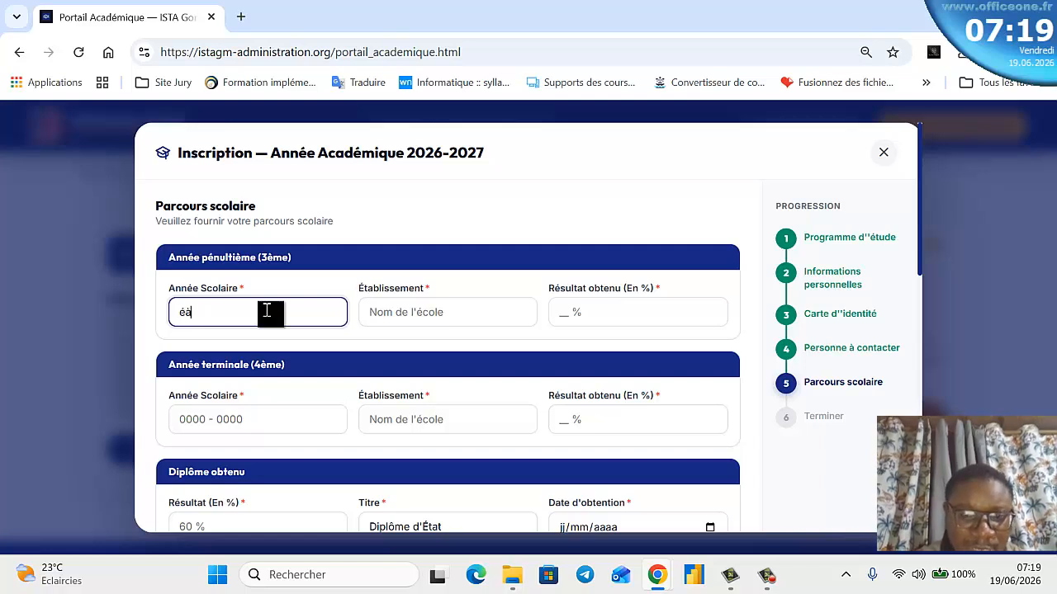
key("BackSpace")
key("BackSpace")
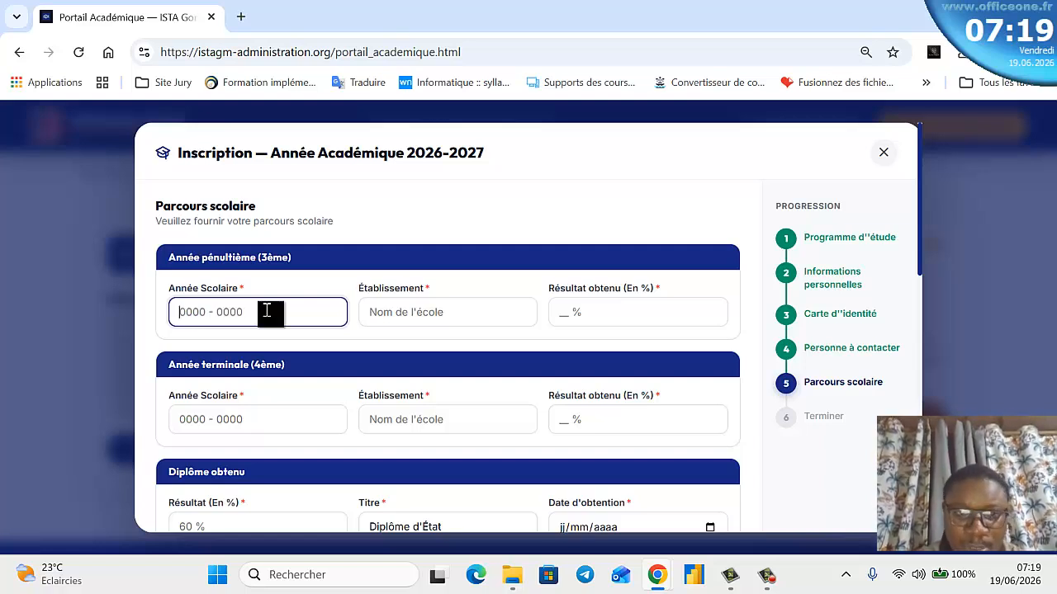
type("2020-")
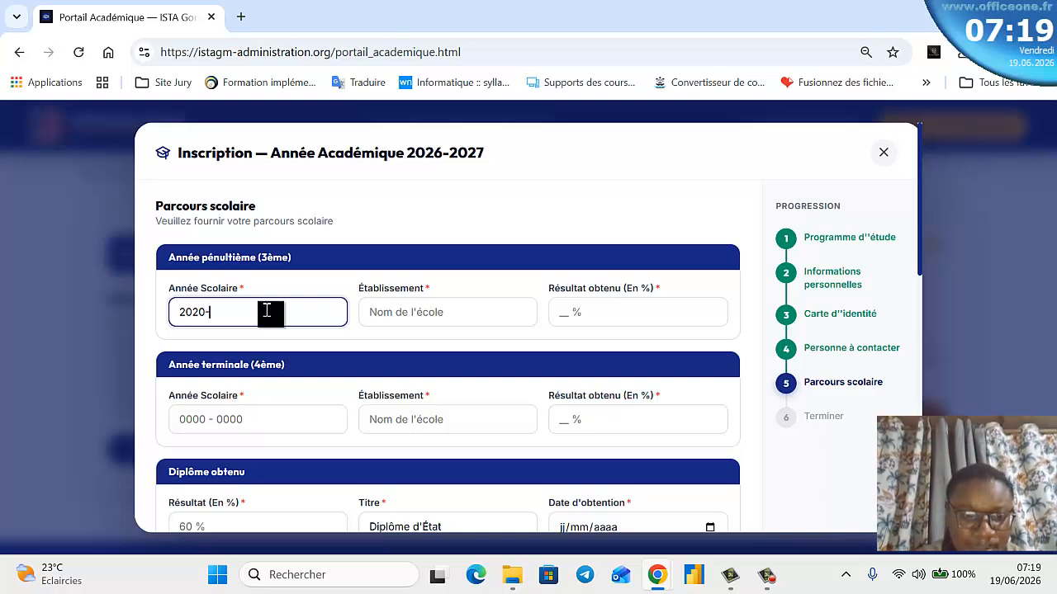
type("2021")
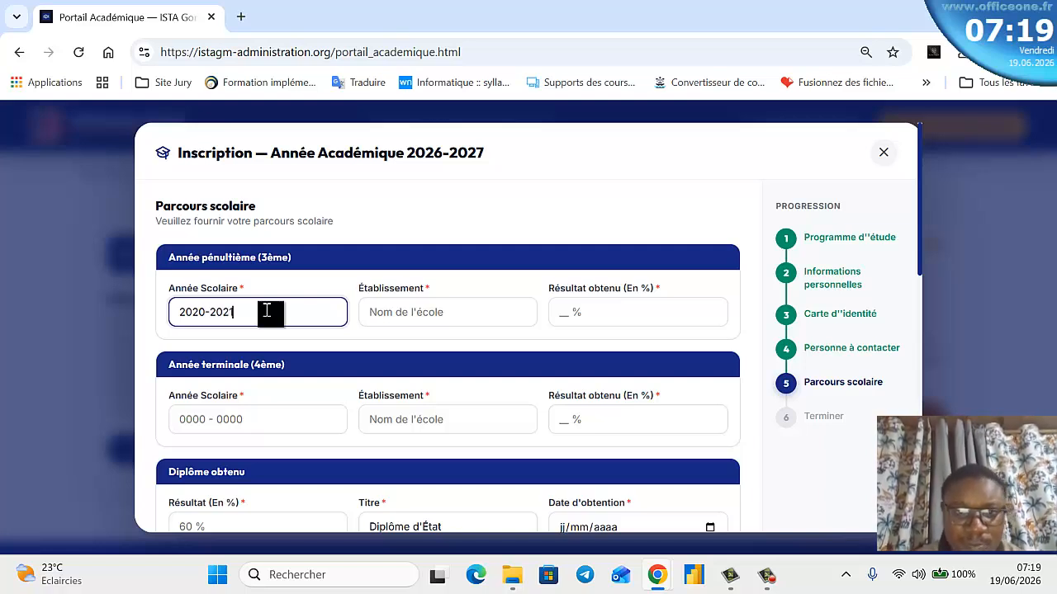
left_click(500, 317)
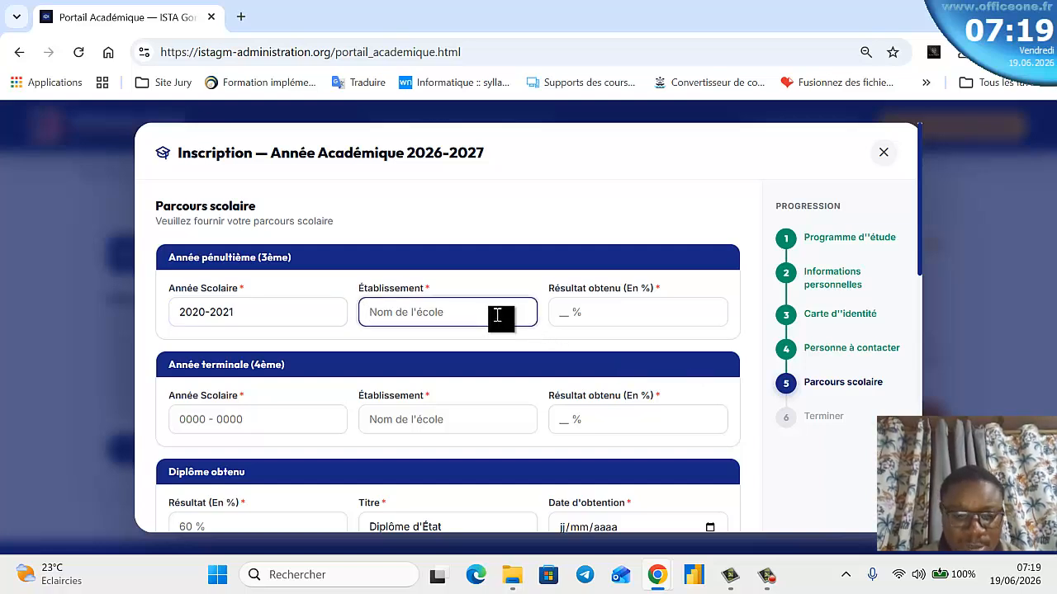
type("ITIP BUMBU")
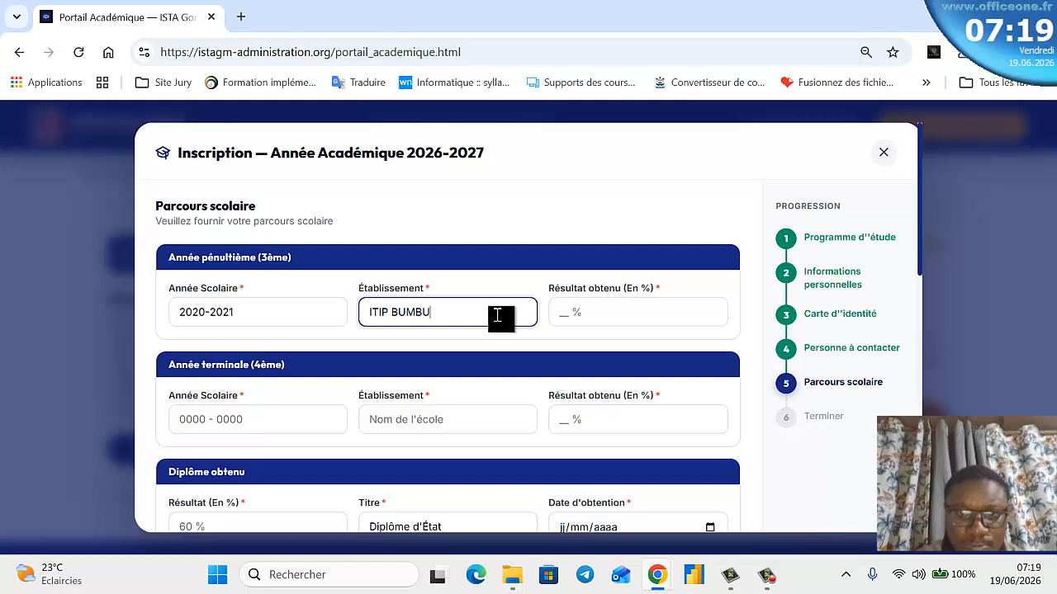
left_click(565, 308)
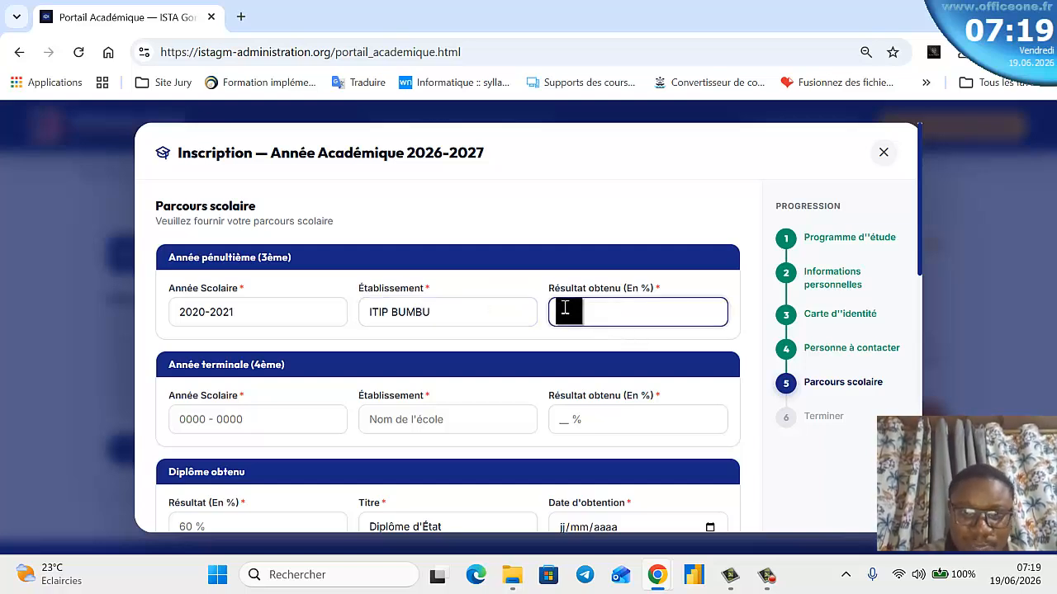
type("62")
- Fill in the 4ème year row: 2021-2022 at ITI BUMBU with its percentage result
left_click(235, 419)
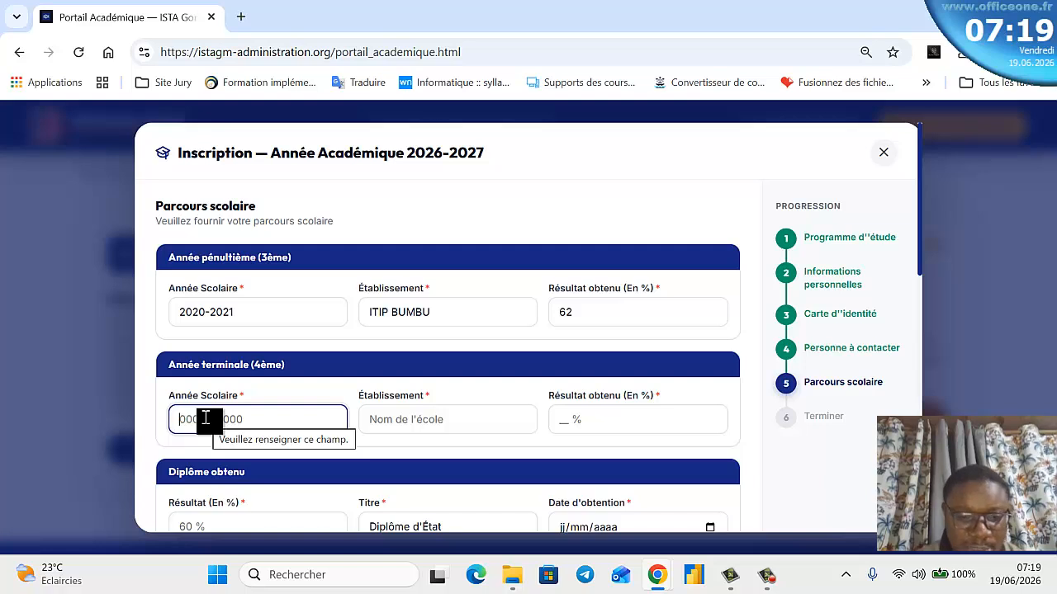
type("202")
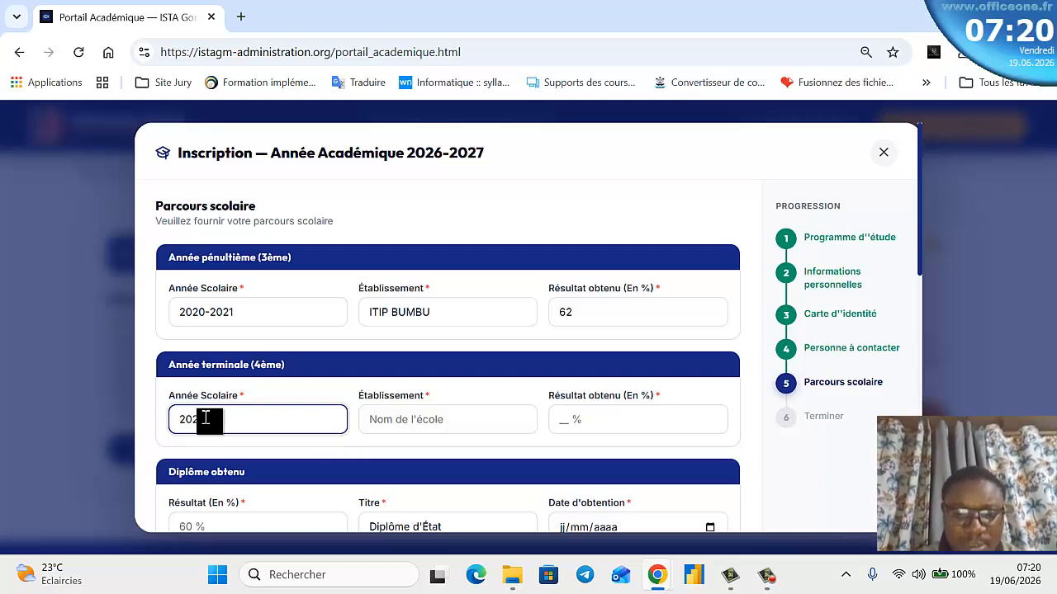
type("1-2022")
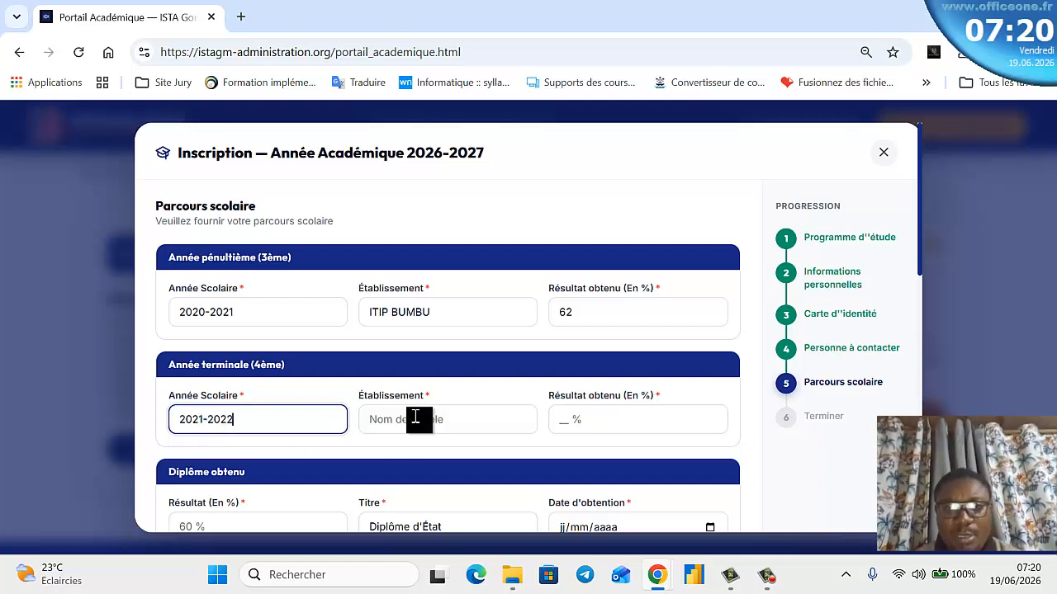
left_click(417, 417)
type("ITI")
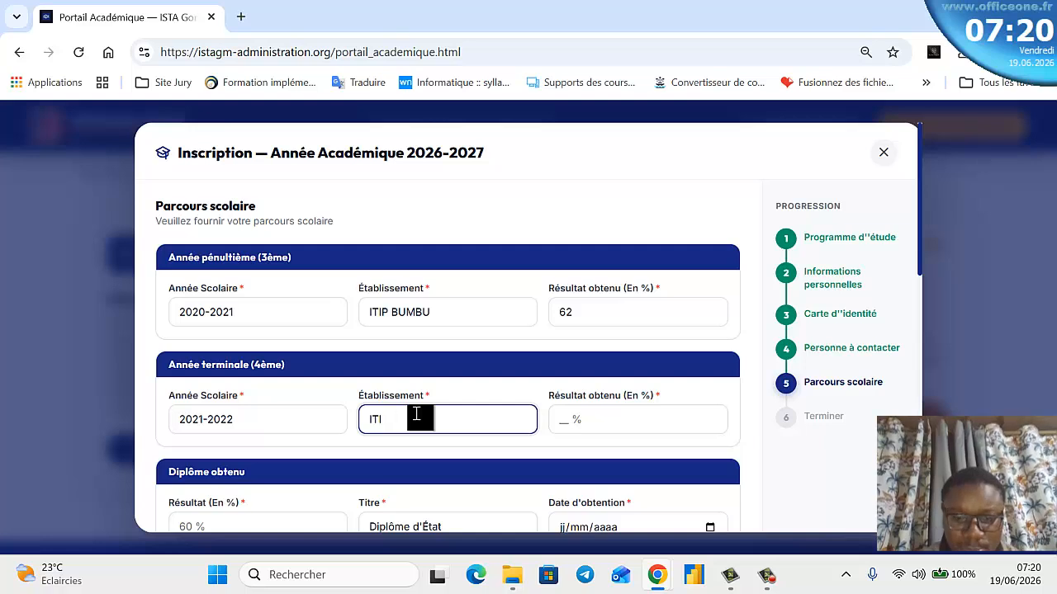
type(" BUM")
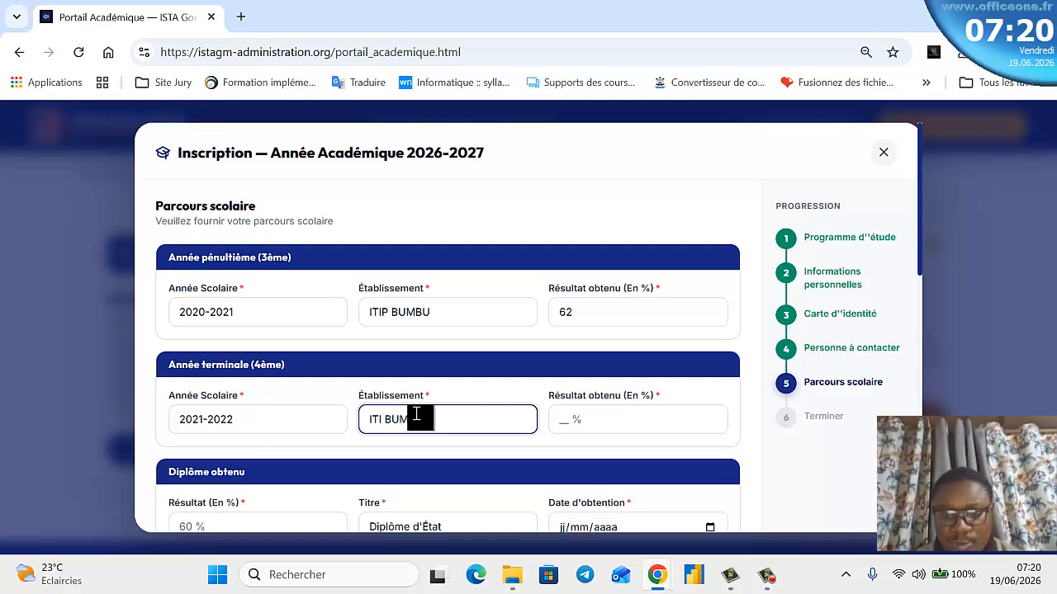
type("BU")
left_click(624, 425)
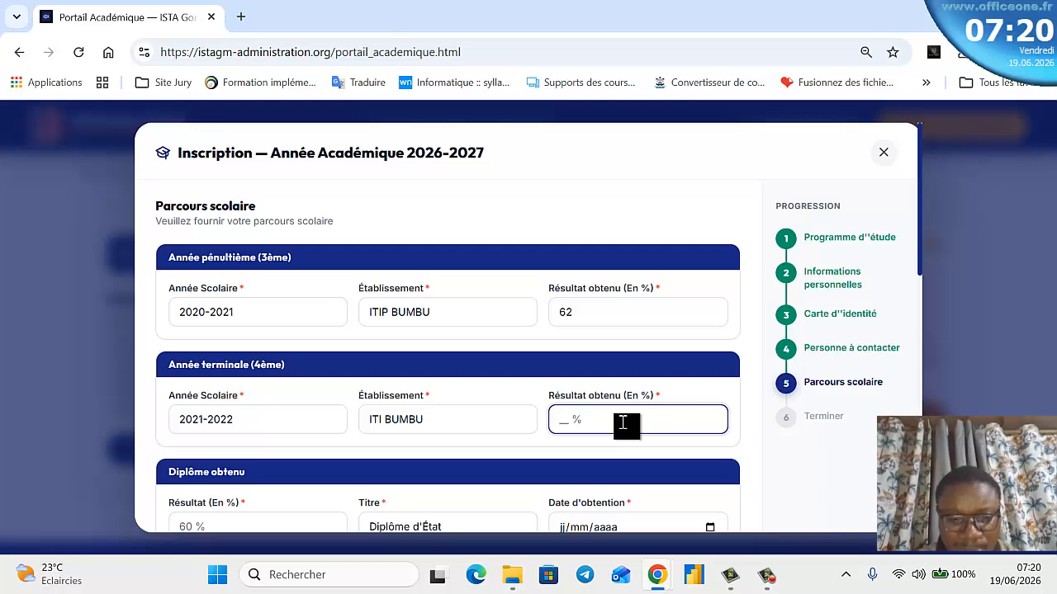
type("57")
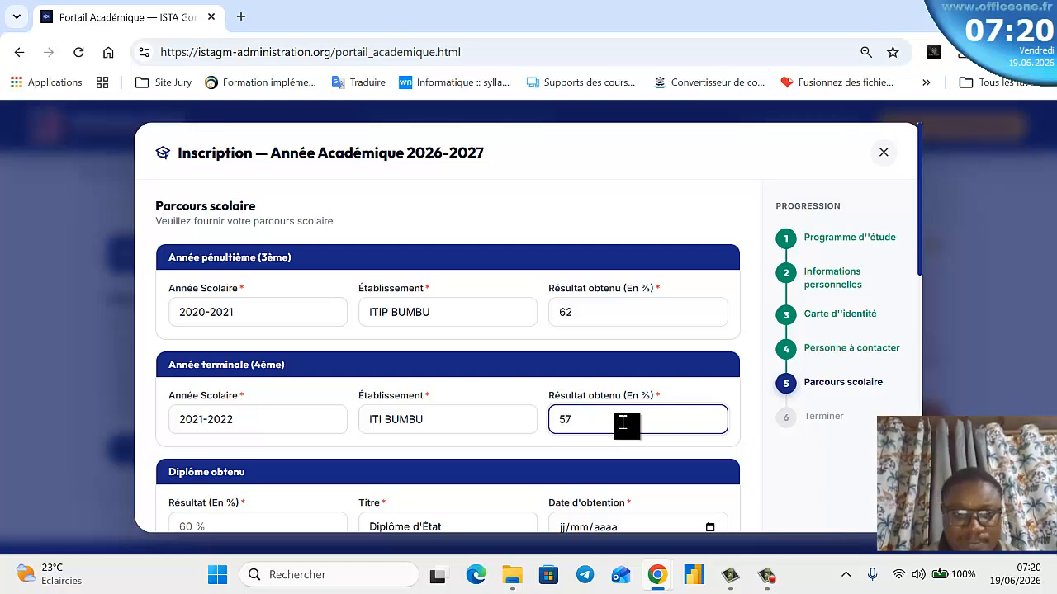
- Enter the diploma's percentage result and set its date to today, 19/06/2026
scroll(623, 424, "down", 1)
left_click(238, 441)
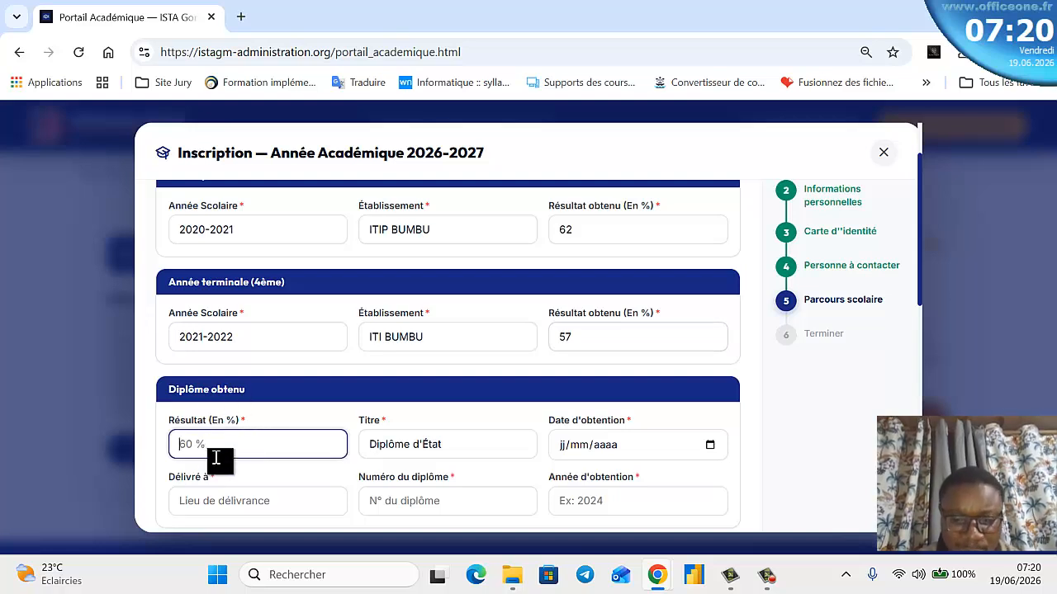
type("62")
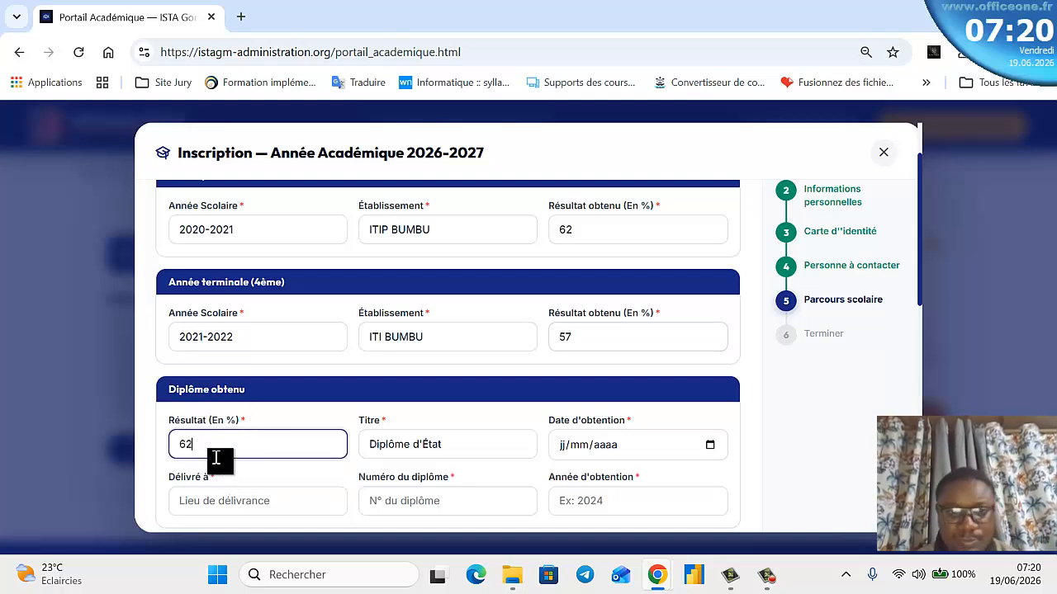
scroll(437, 433, "down", 1)
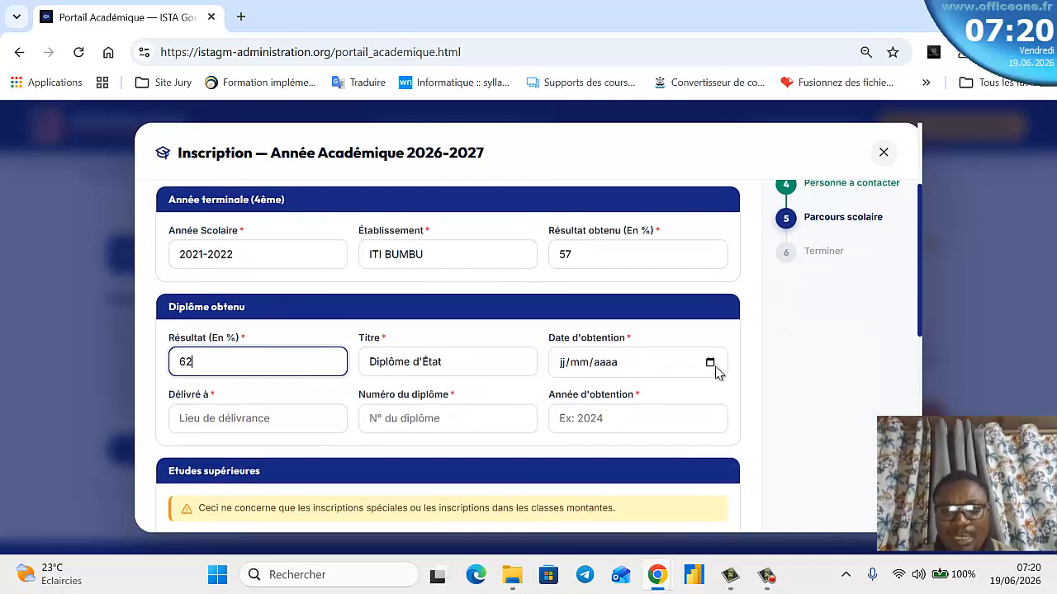
left_click(710, 363)
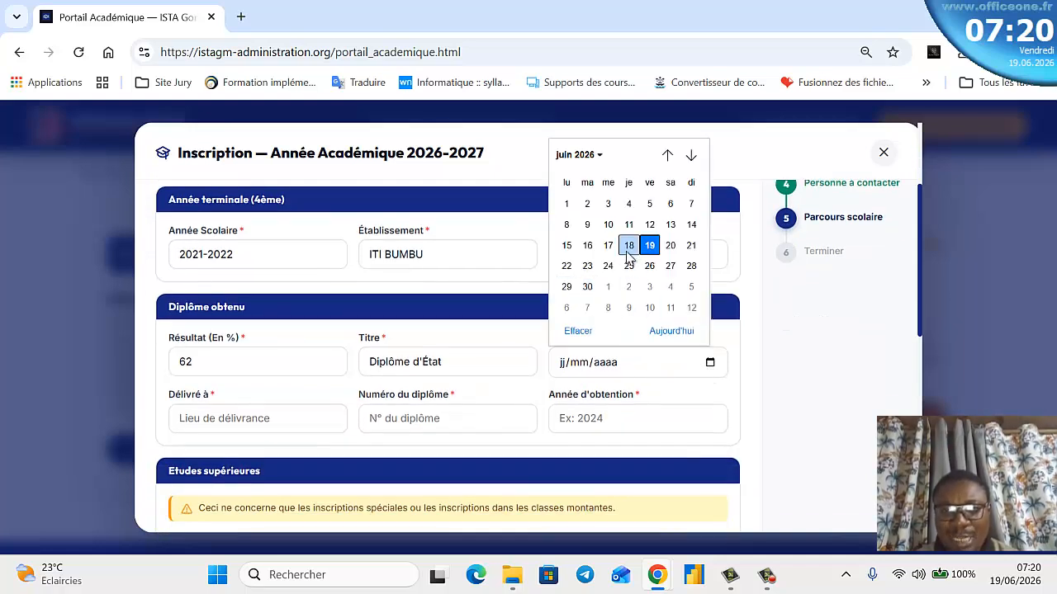
left_click(598, 157)
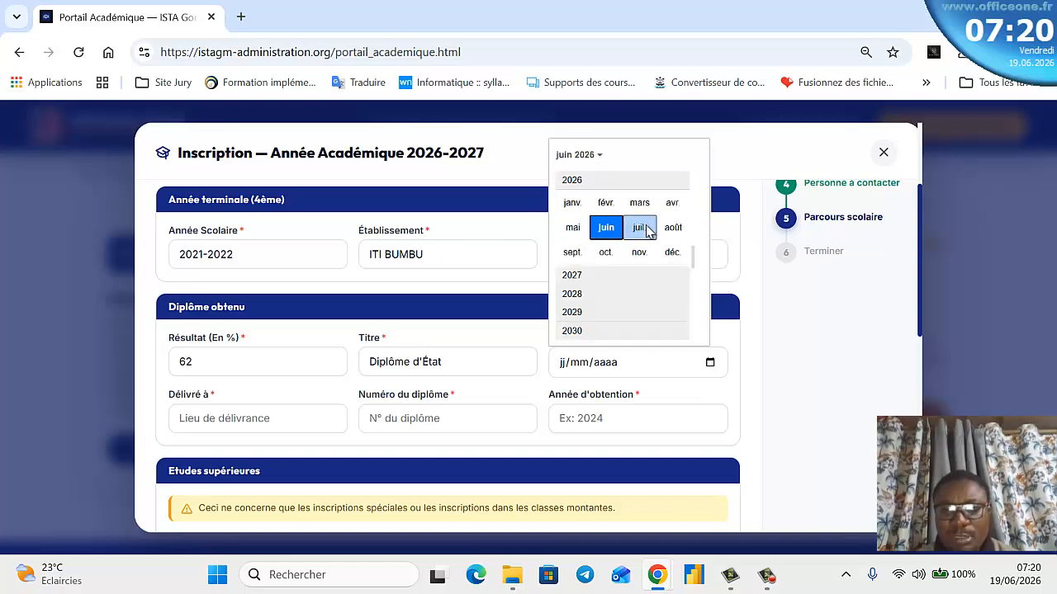
left_click(572, 228)
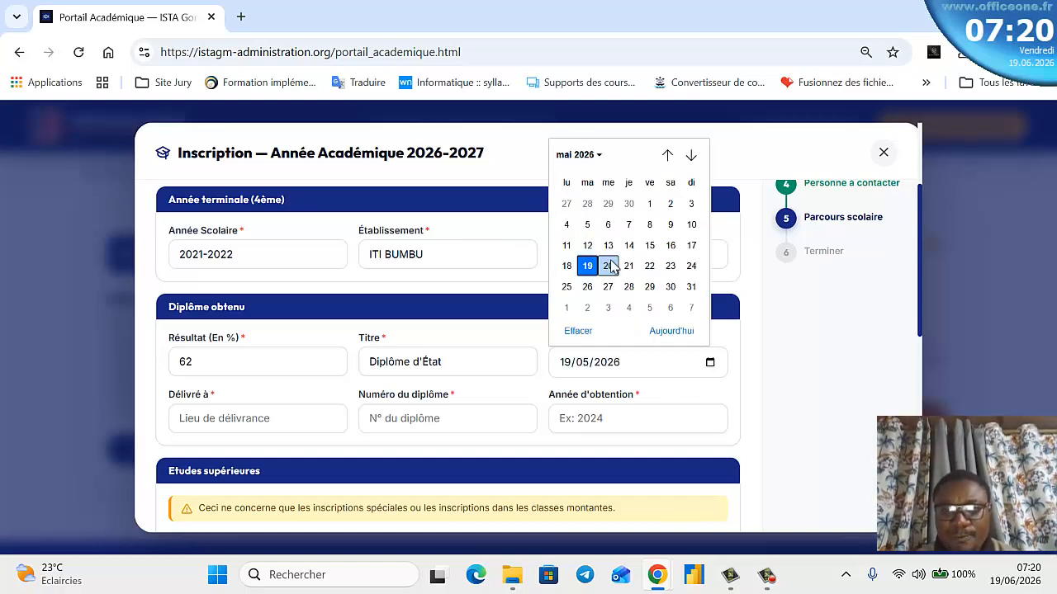
left_click(668, 331)
- Enter Kinshasa as the place of issue, the diploma number and the year 2026
scroll(584, 393, "down", 2)
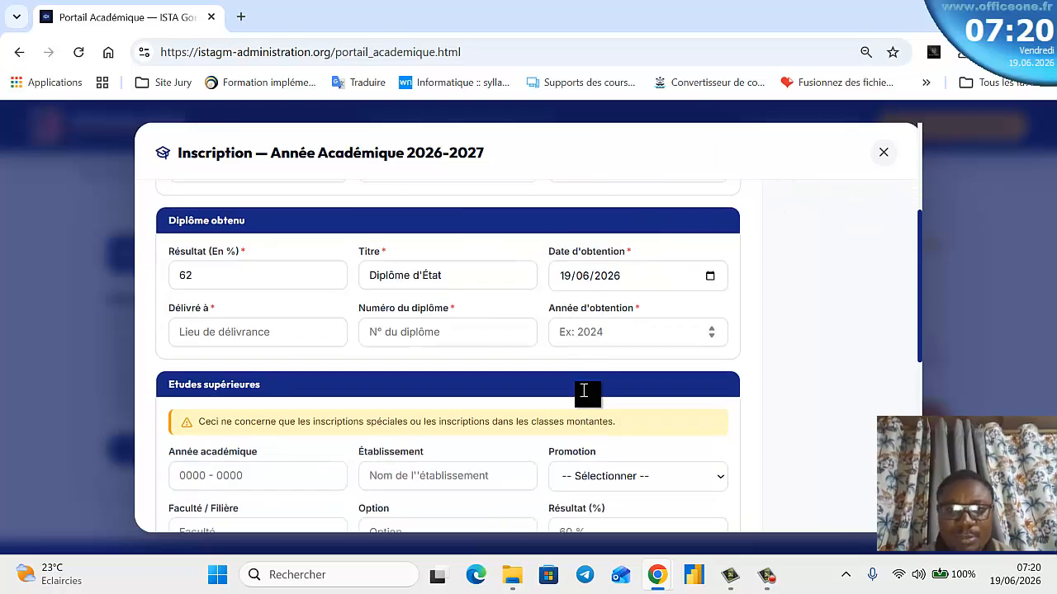
scroll(384, 259, "up", 1)
left_click(254, 340)
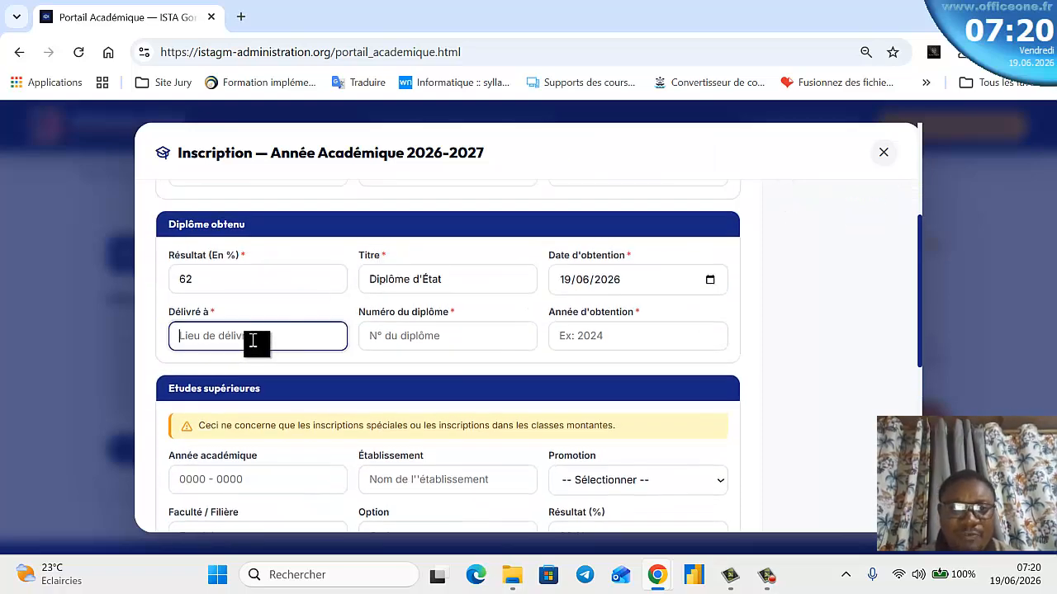
type("Kinshasa")
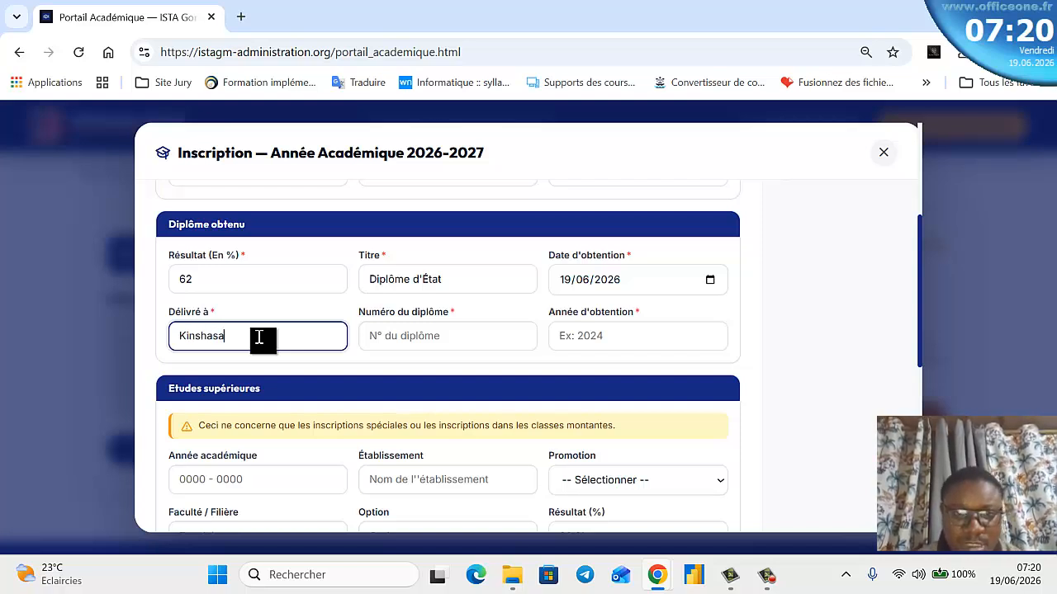
left_click(399, 335)
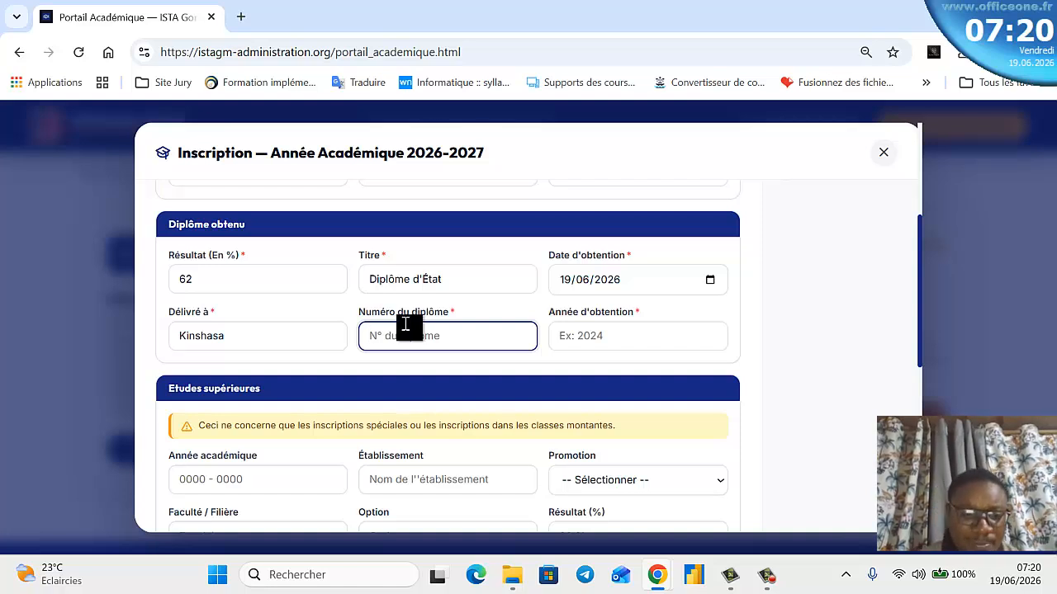
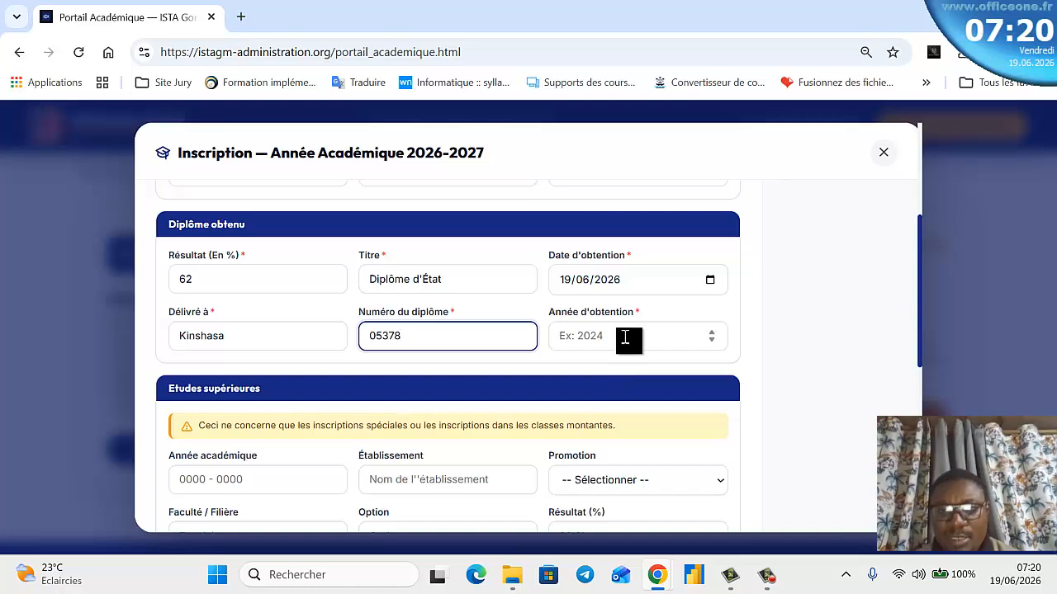
left_click(630, 338)
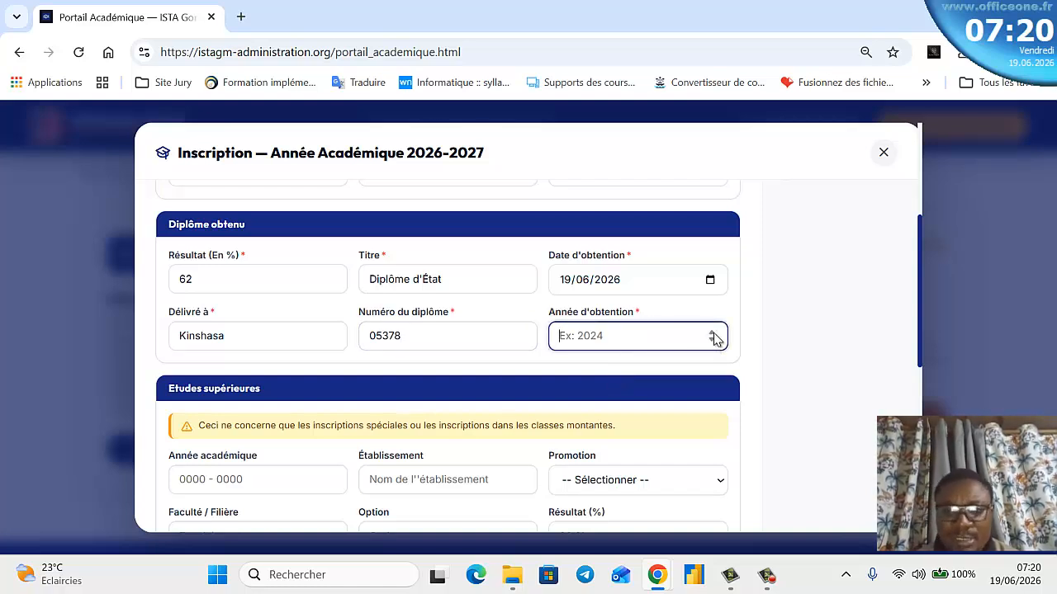
type("2003")
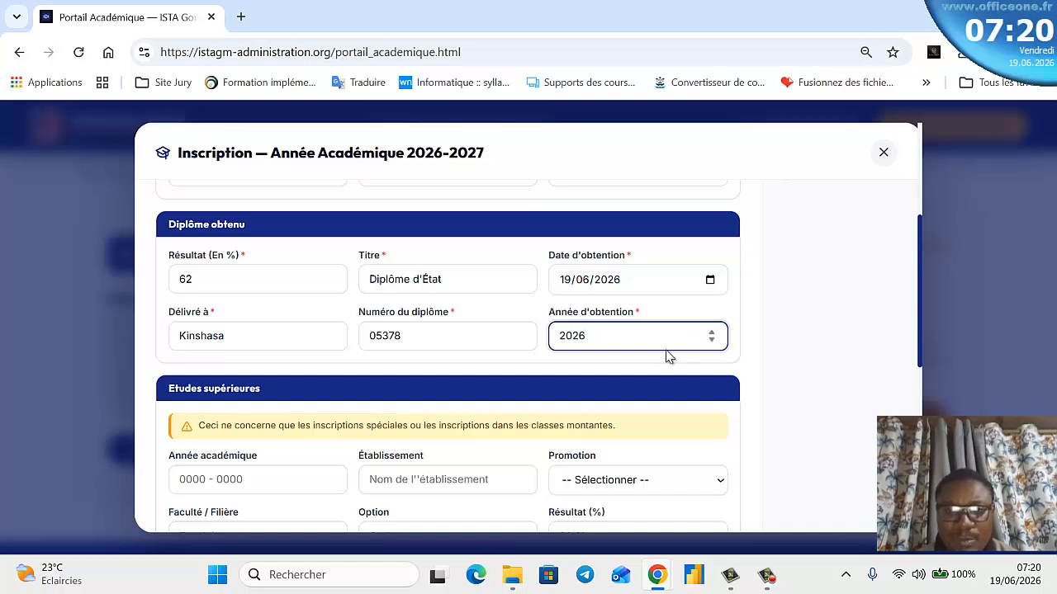
scroll(318, 385, "down", 1)
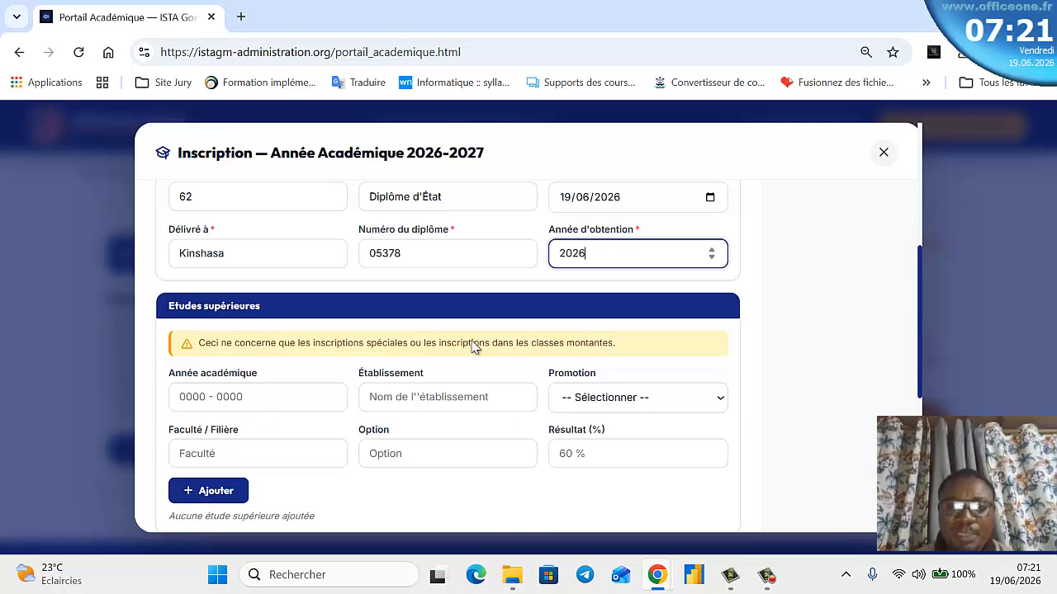
scroll(460, 324, "up", 3)
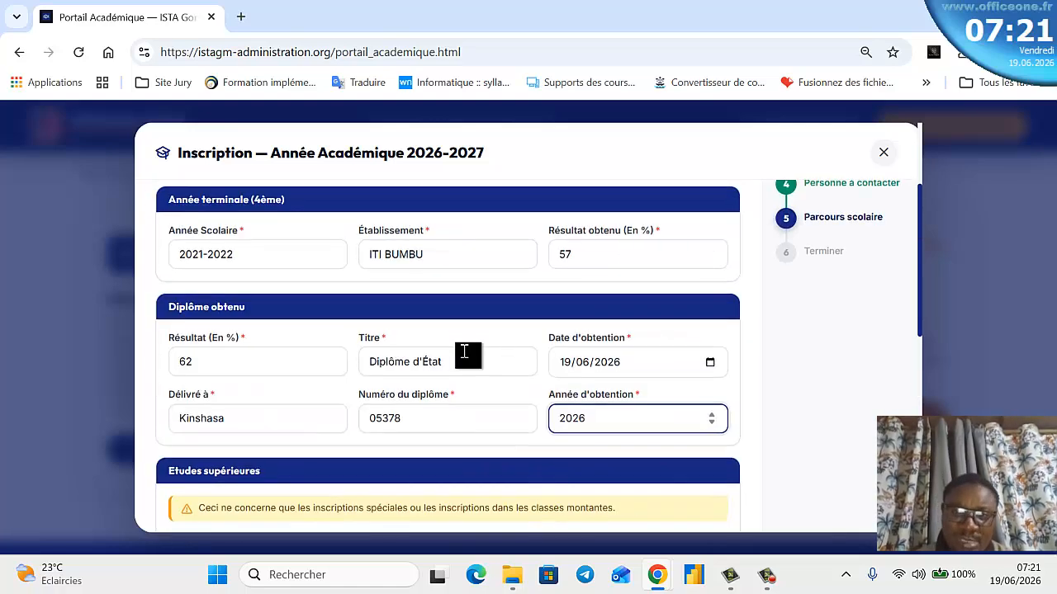
scroll(465, 353, "up", 1)
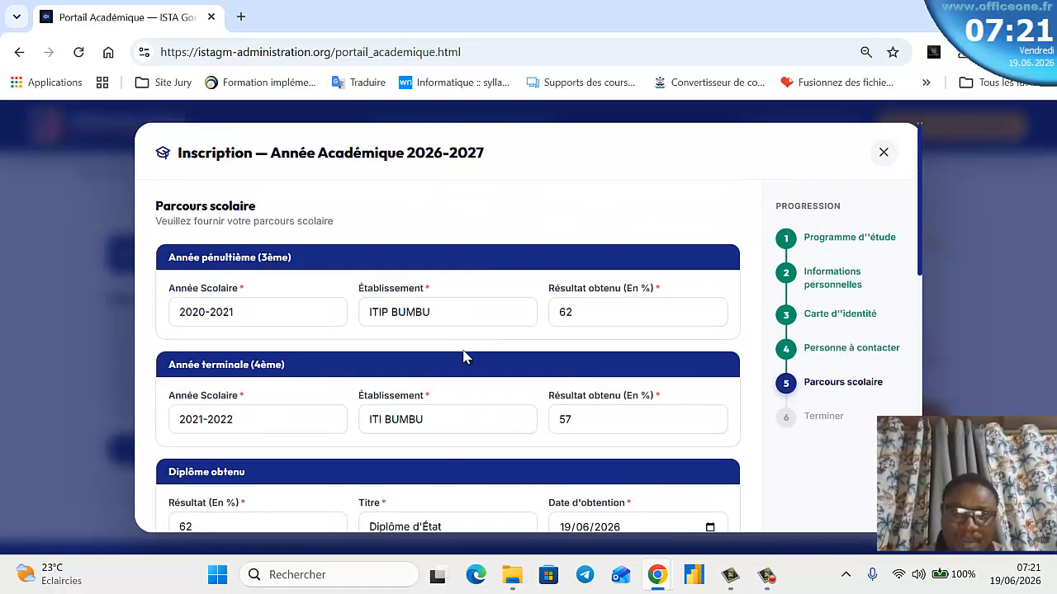
scroll(465, 357, "down", 2)
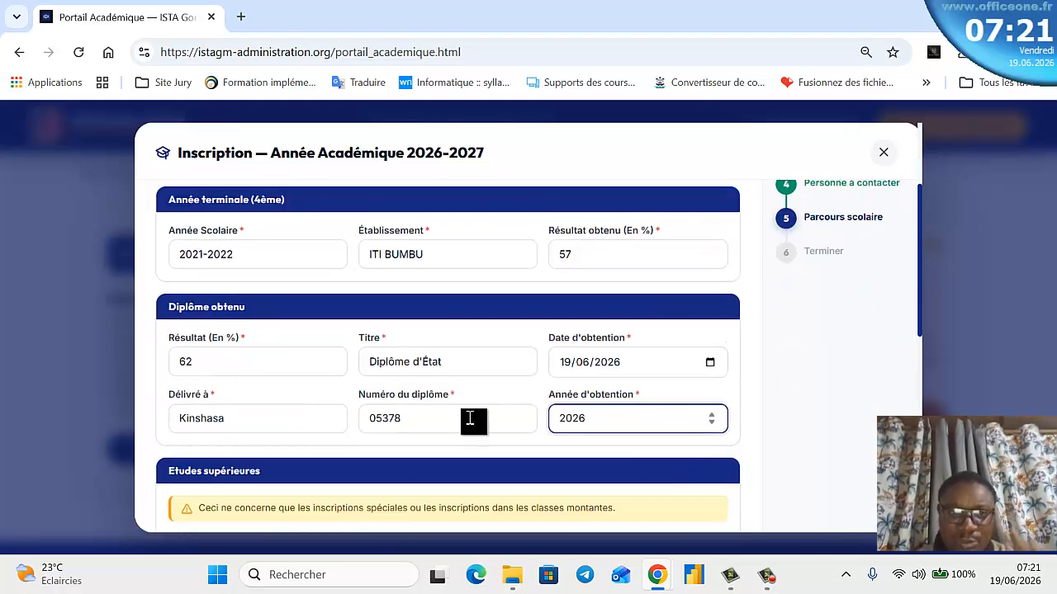
scroll(469, 418, "down", 4)
scroll(479, 380, "up", 2)
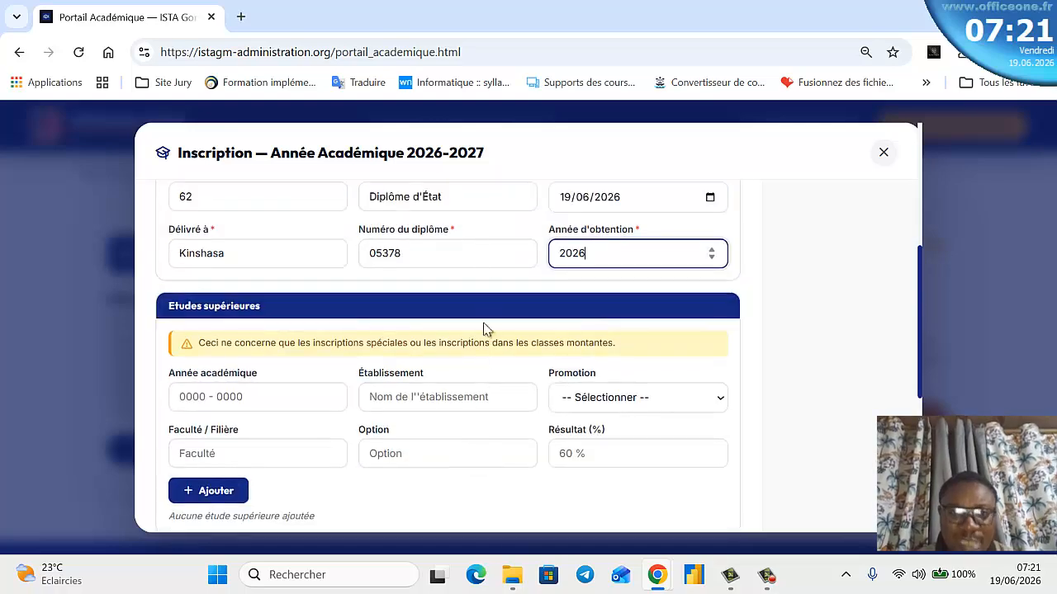
scroll(437, 380, "down", 4)
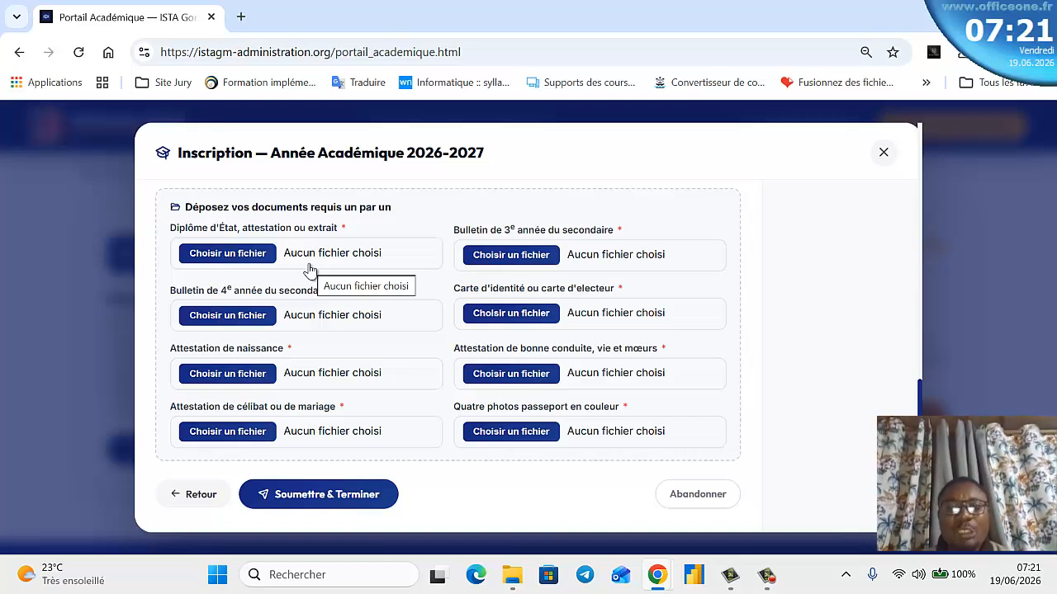
- Close the registration form and Chrome, then load istagm-administration.org in a reopened browser
left_click(884, 155)
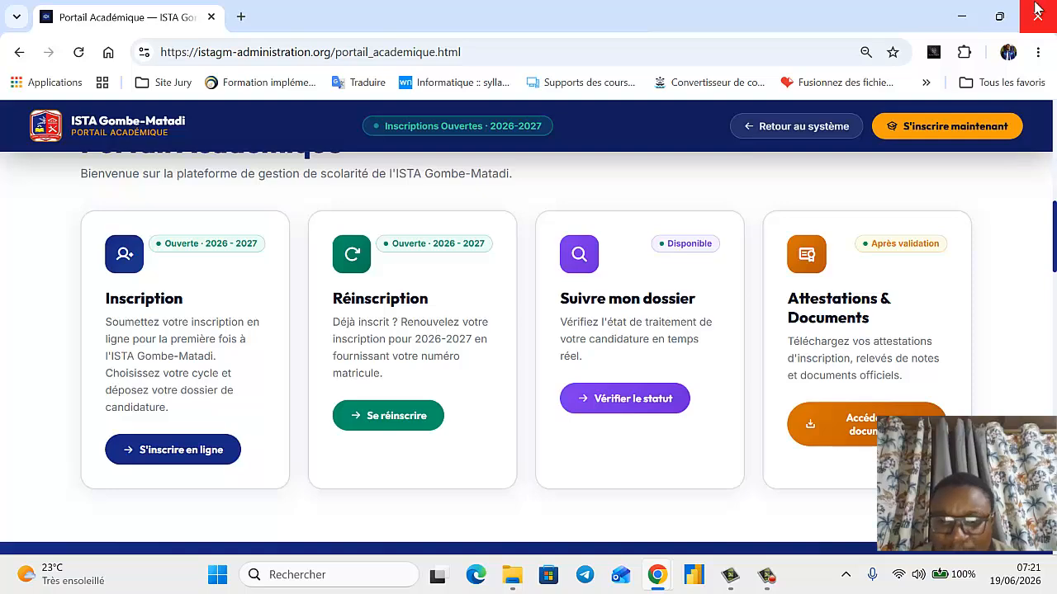
left_click(1038, 12)
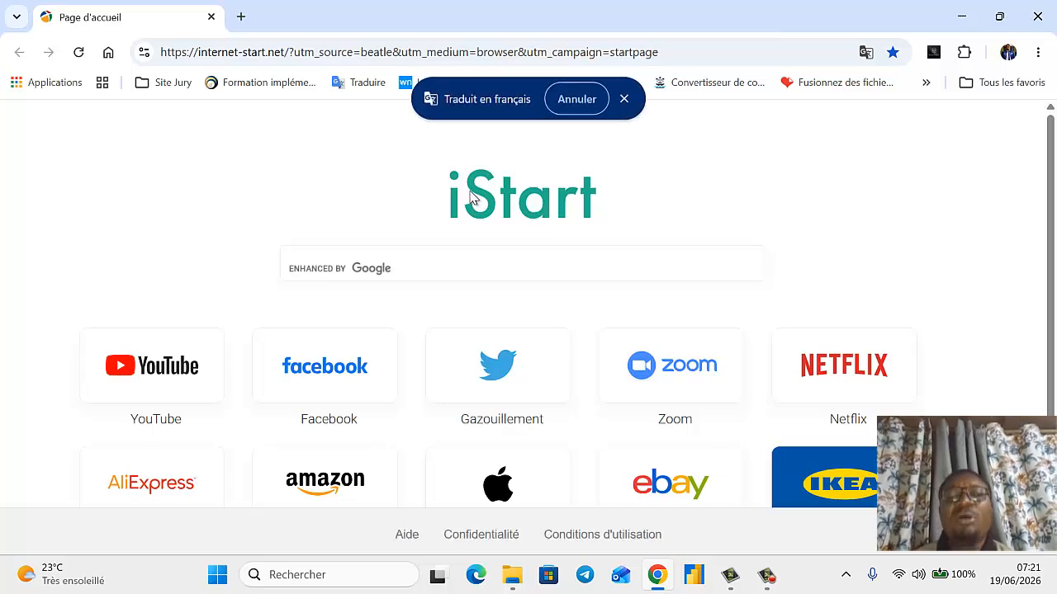
left_click(245, 59)
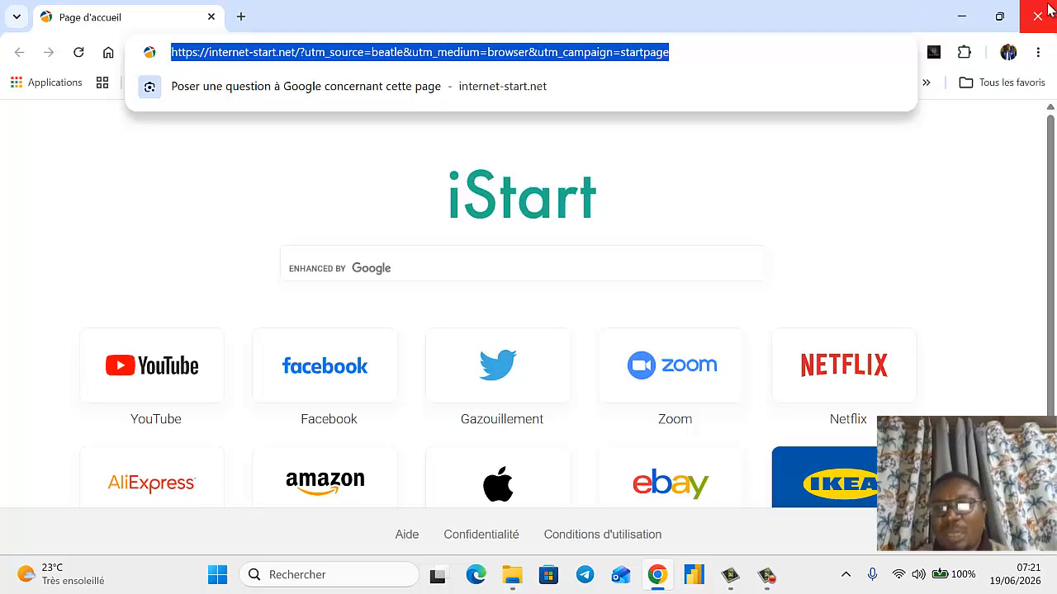
left_click(652, 578)
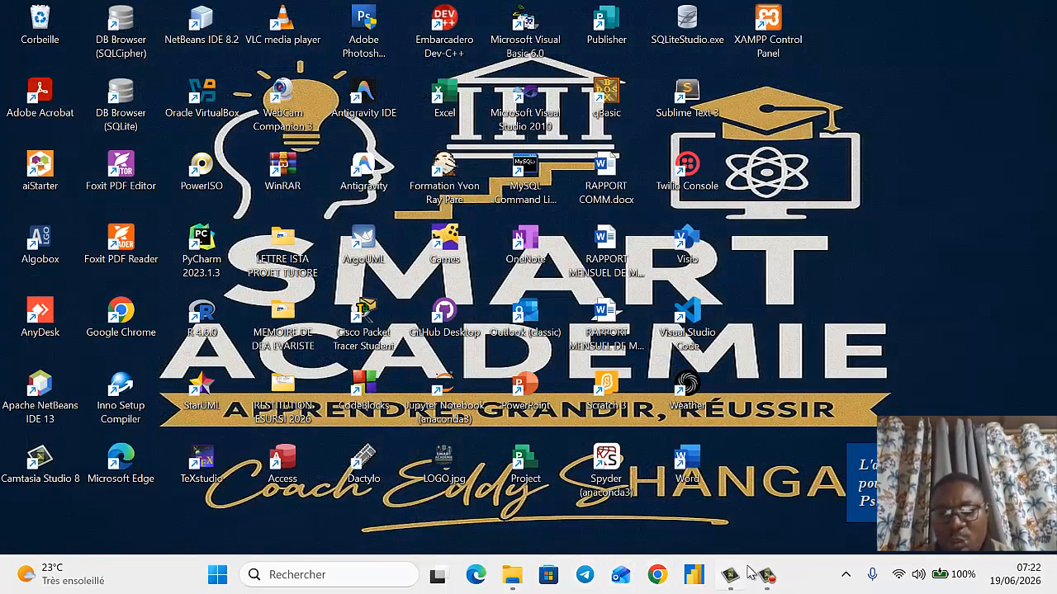
left_click(656, 577)
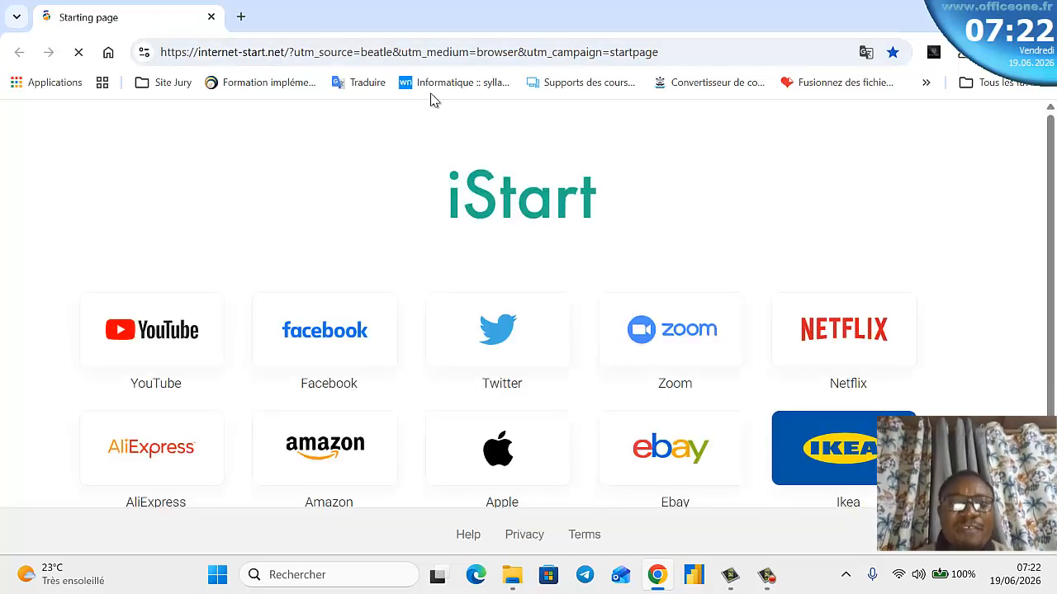
left_click(426, 51)
type("i")
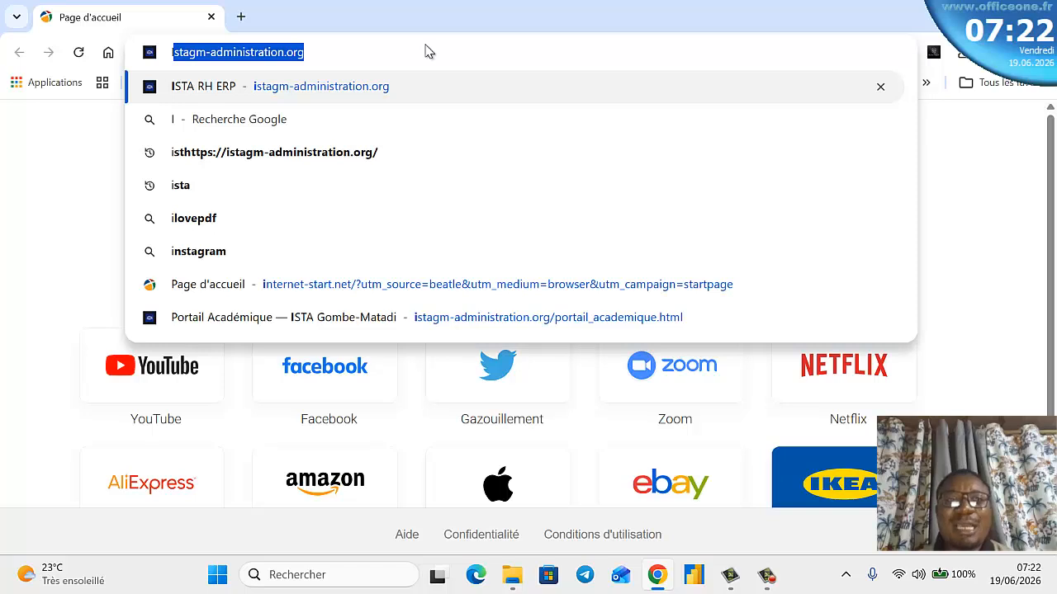
key("Return")
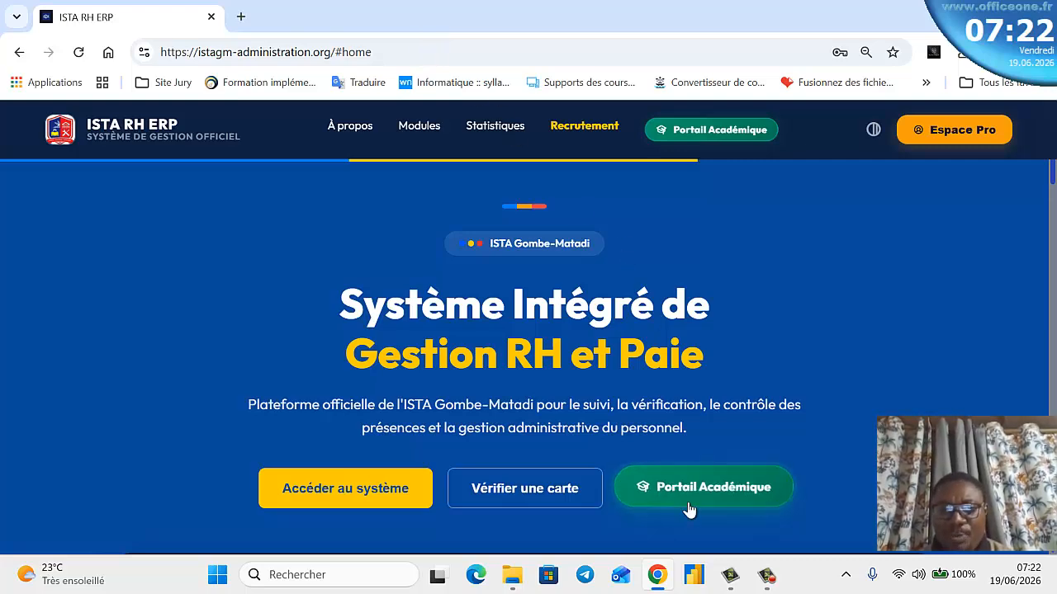
left_click(691, 505)
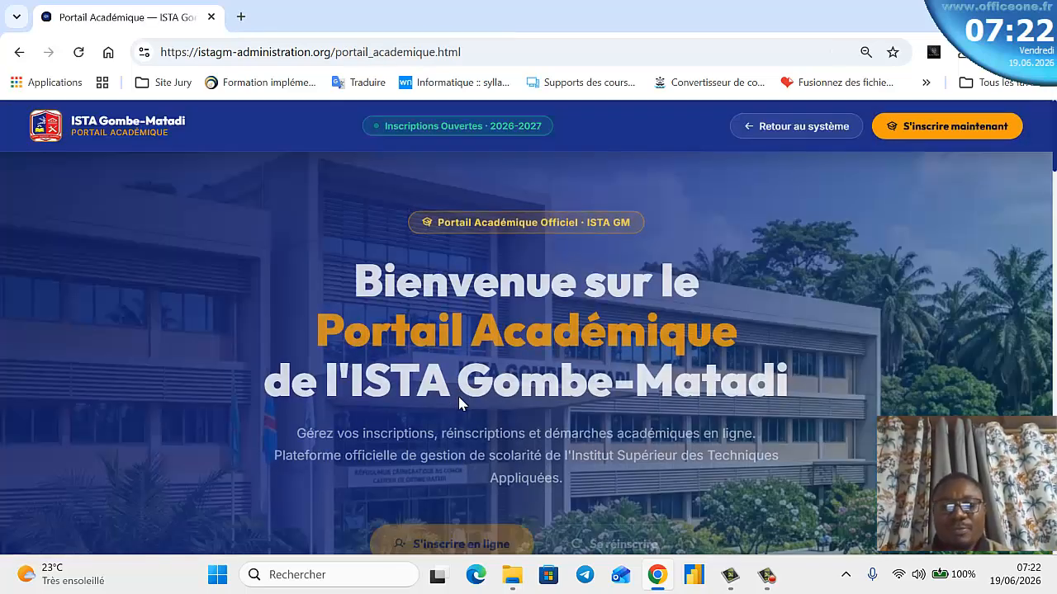
scroll(443, 333, "down", 7)
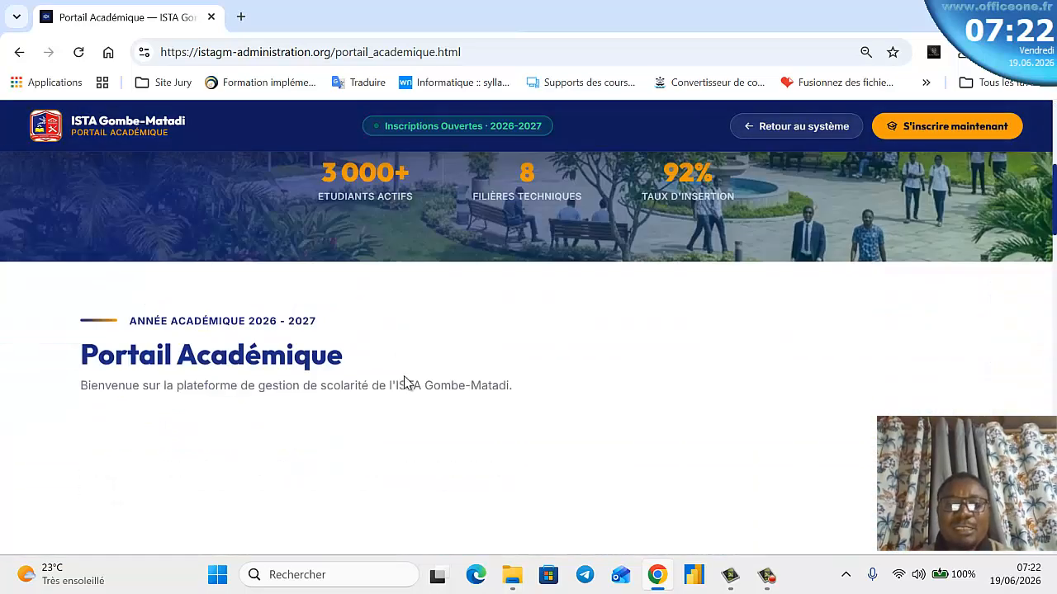
left_click(147, 518)
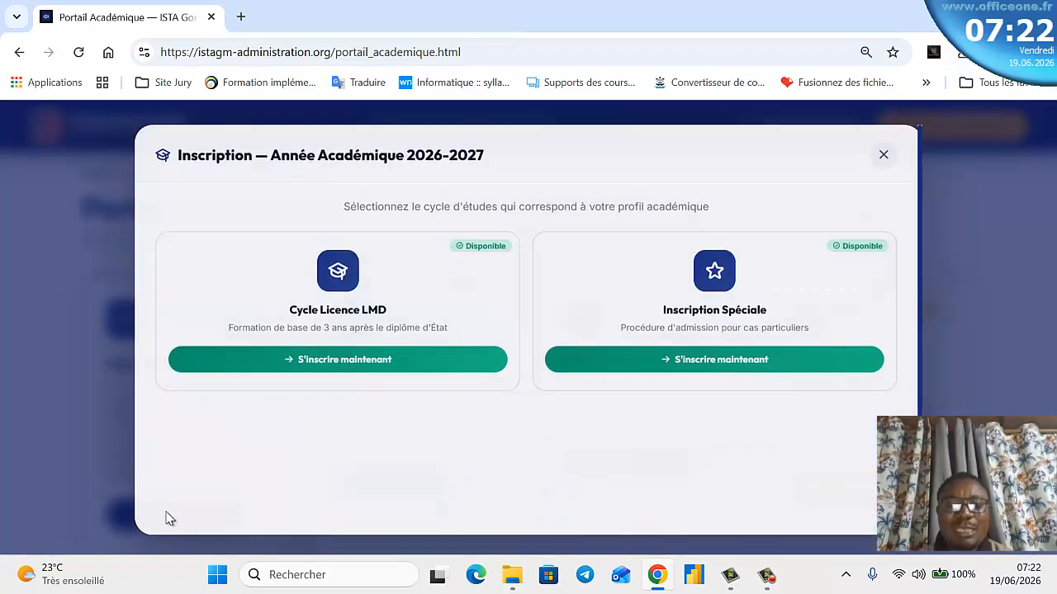
scroll(355, 424, "down", 1)
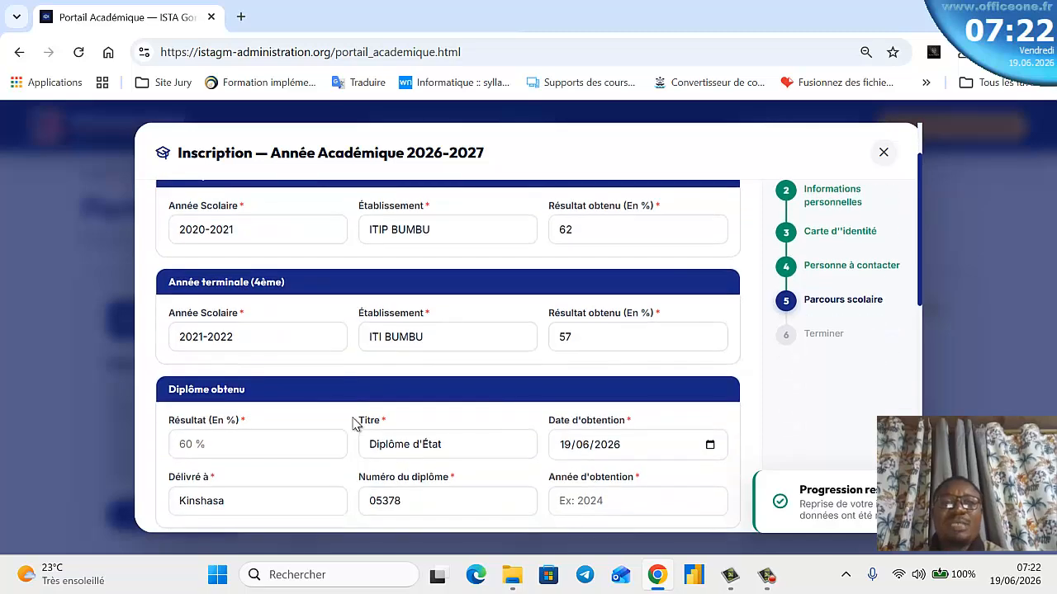
scroll(355, 425, "down", 1)
scroll(357, 427, "down", 1)
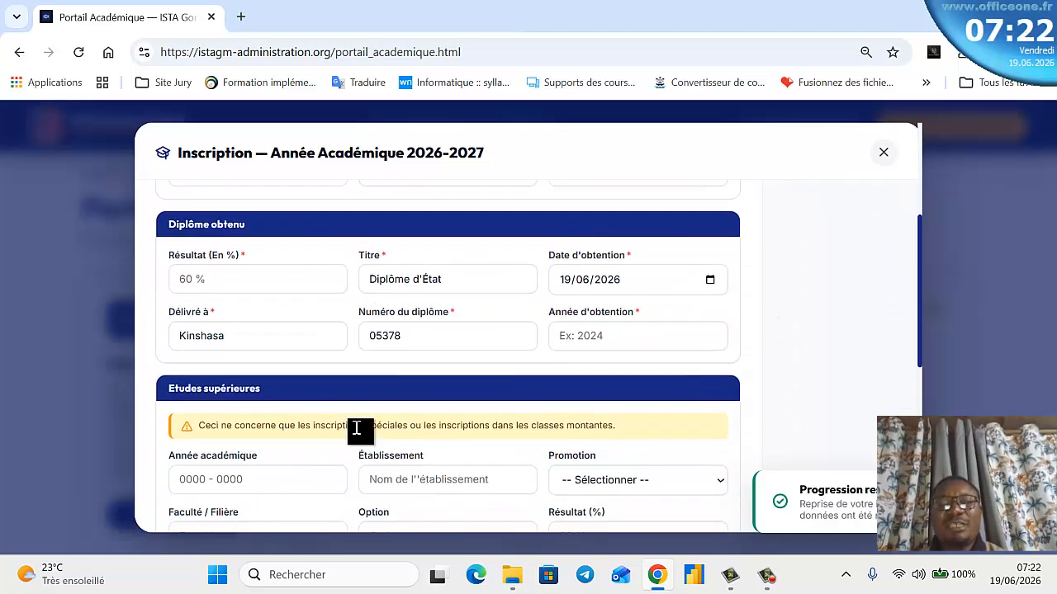
scroll(358, 422, "up", 3)
scroll(361, 413, "down", 3)
scroll(362, 406, "down", 5)
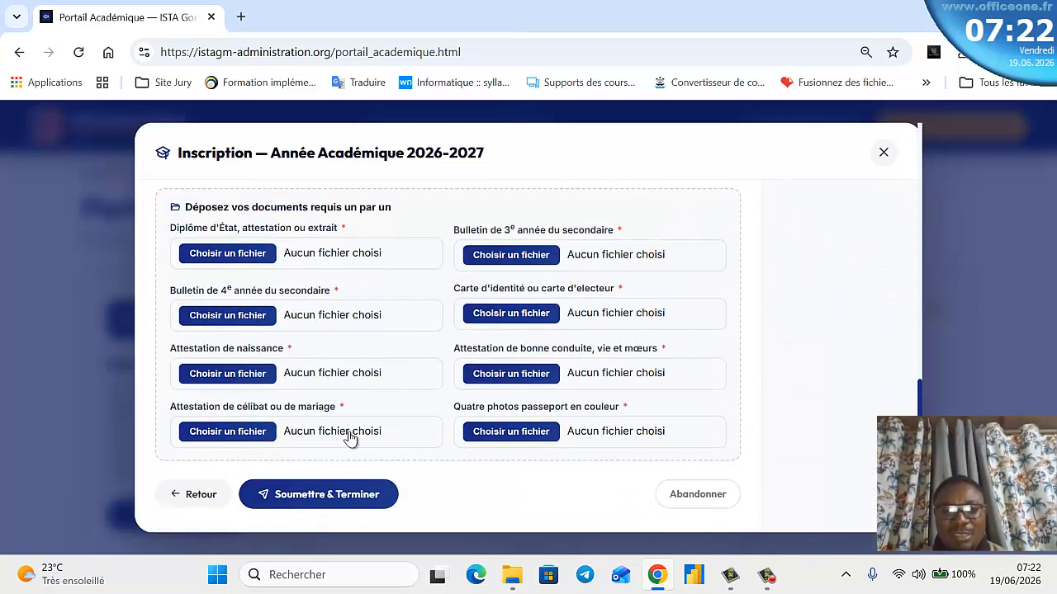
left_click(169, 494)
scroll(288, 378, "up", 1)
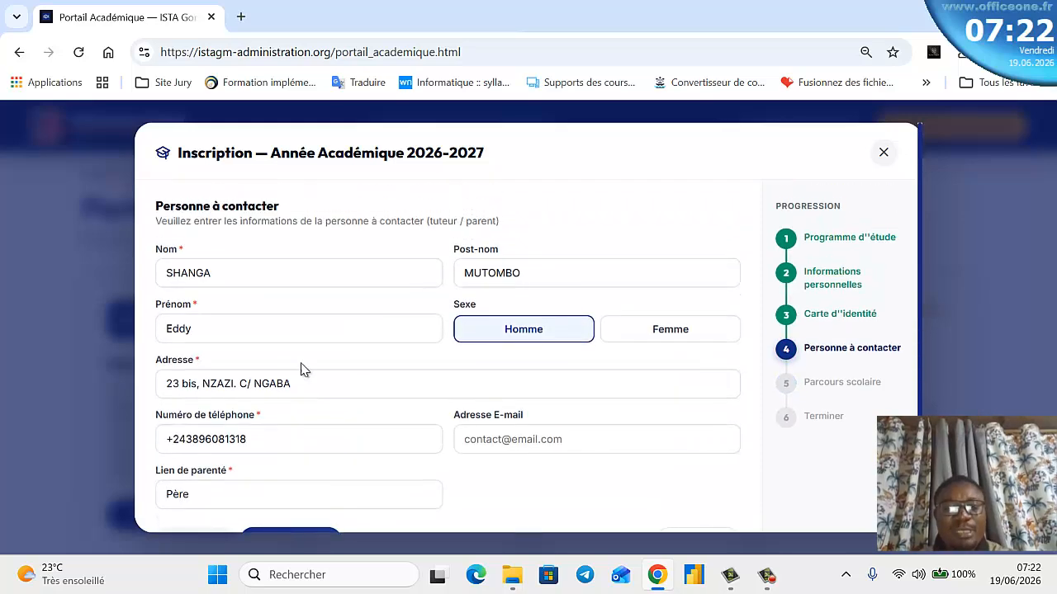
scroll(330, 338, "down", 1)
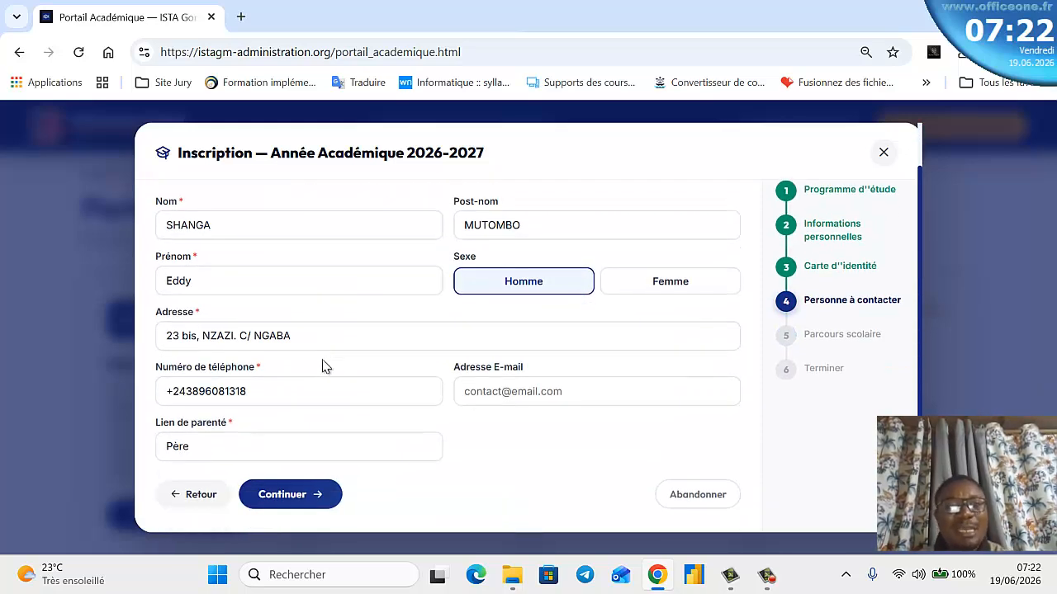
scroll(326, 355, "up", 1)
scroll(339, 328, "down", 1)
scroll(342, 333, "up", 1)
scroll(343, 340, "down", 1)
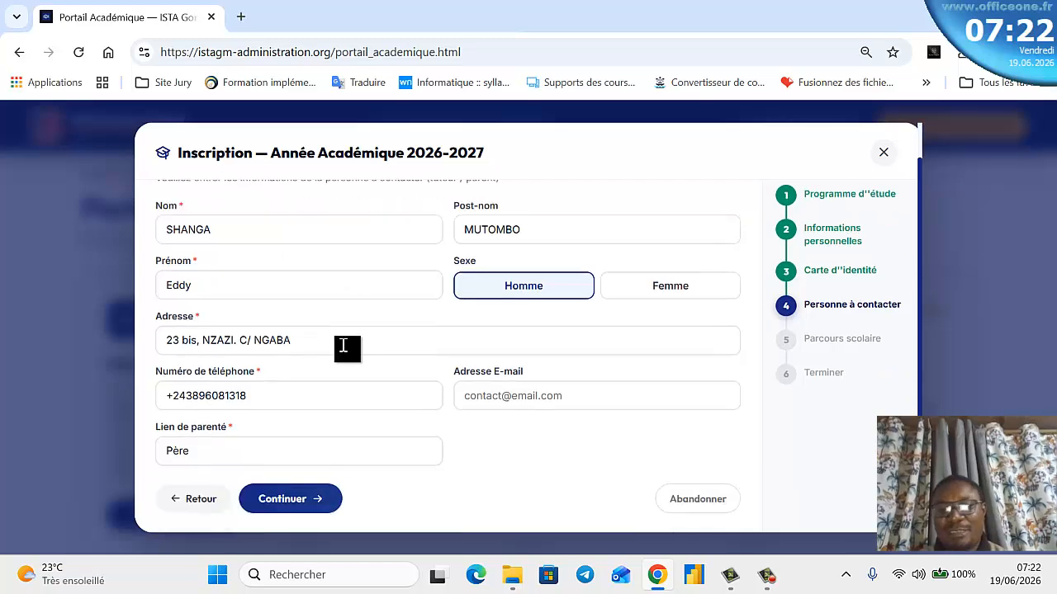
left_click(289, 497)
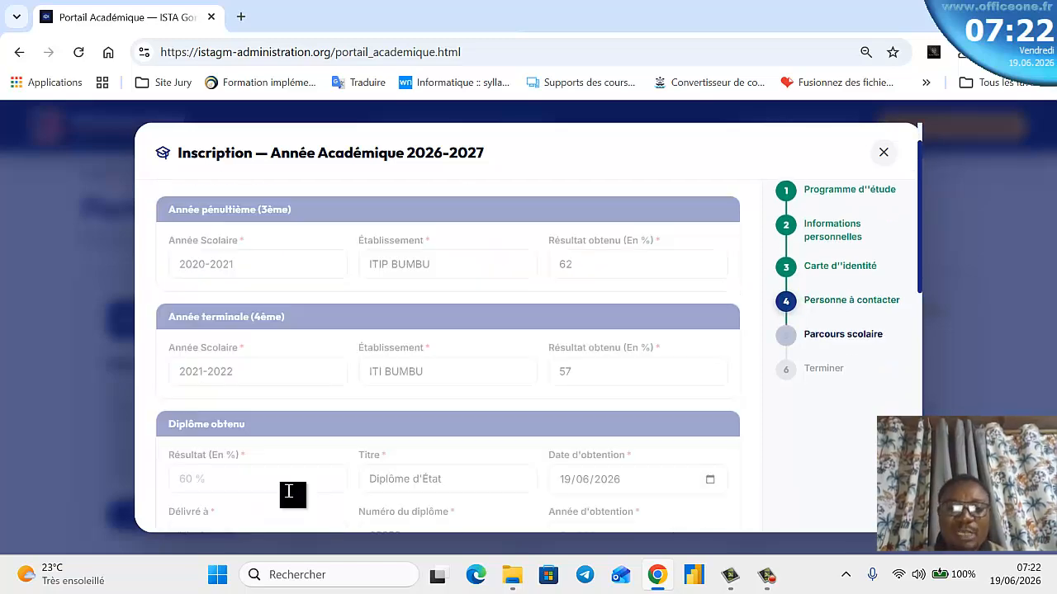
scroll(348, 452, "down", 4)
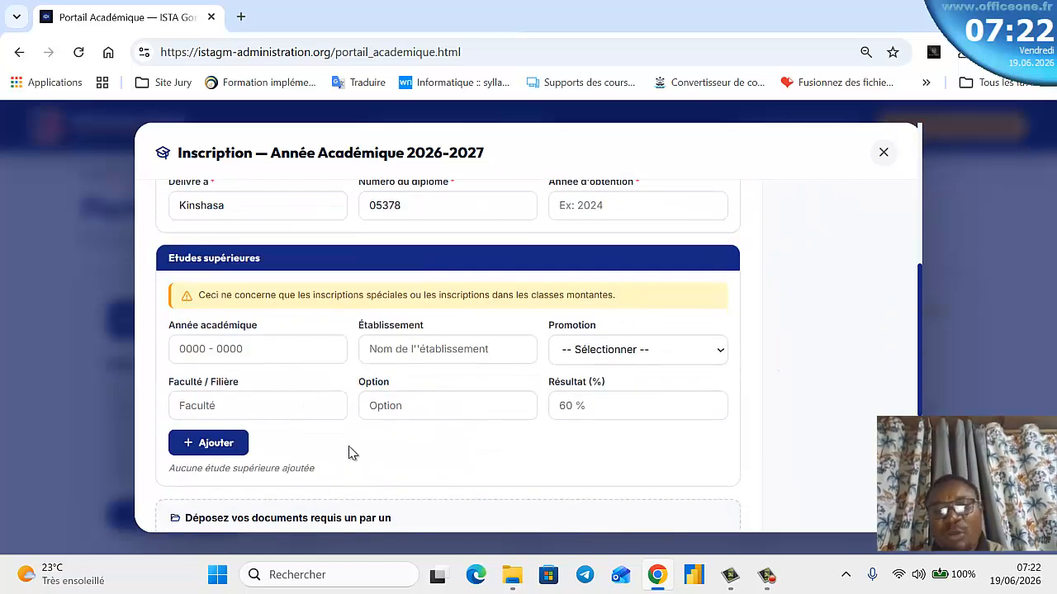
scroll(348, 452, "down", 2)
scroll(344, 471, "down", 2)
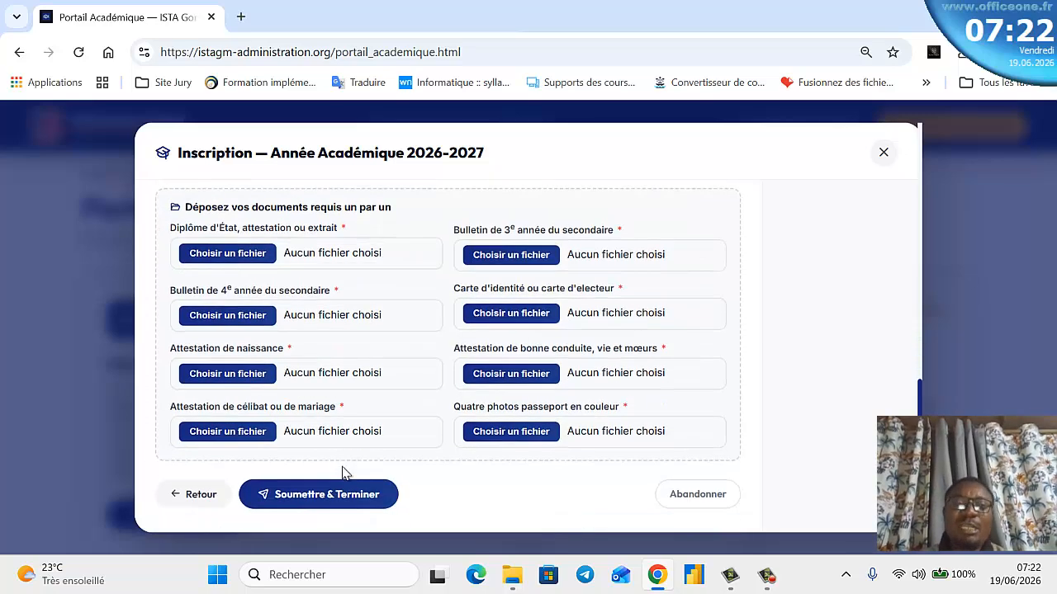
- Attach screenshots as the Diplôme d'État and the 3rd-year report card
left_click(230, 255)
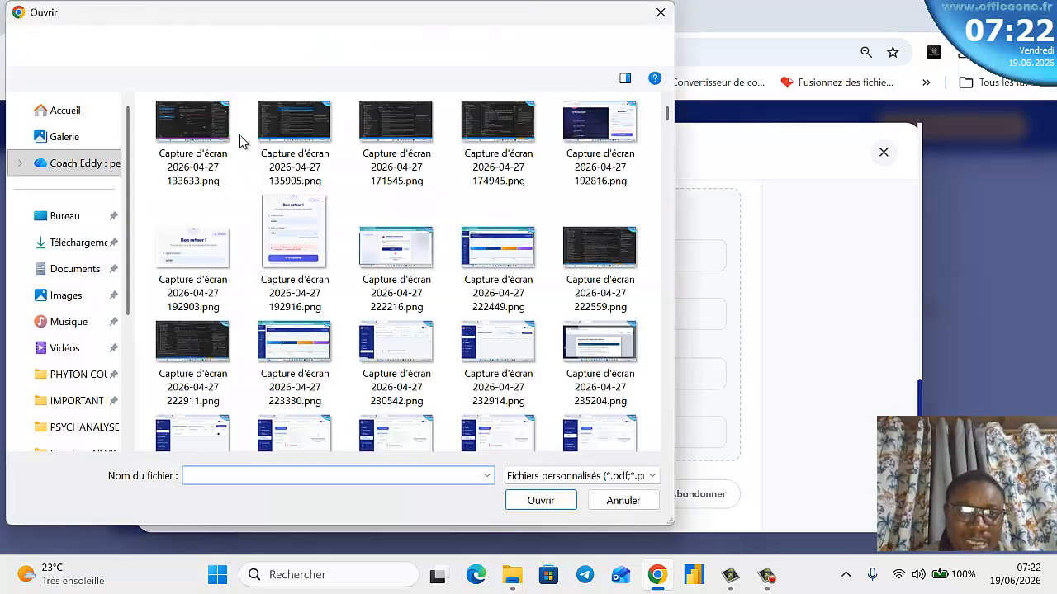
left_click(194, 136)
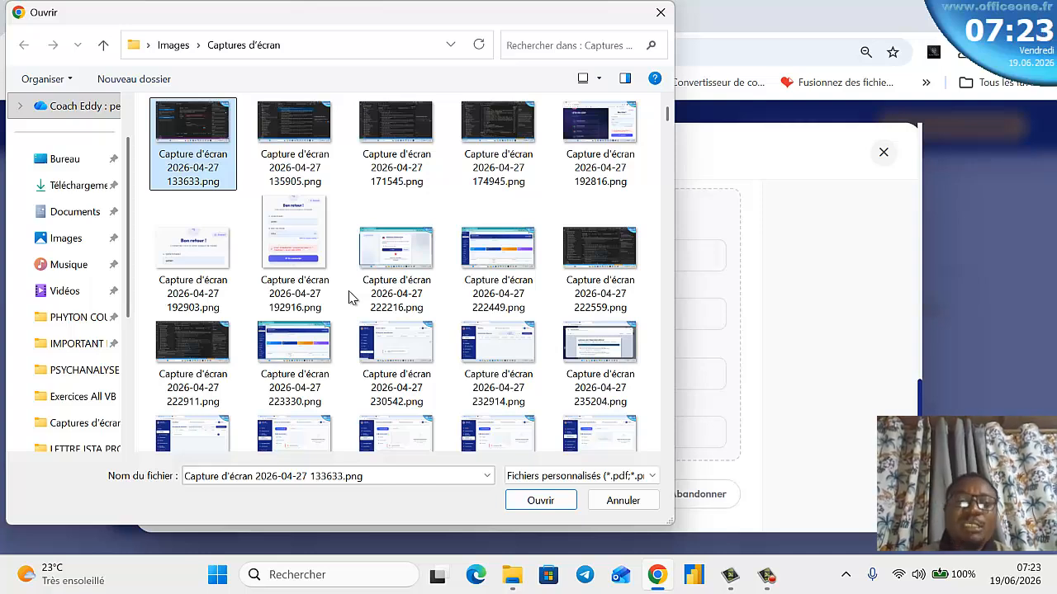
left_click(540, 500)
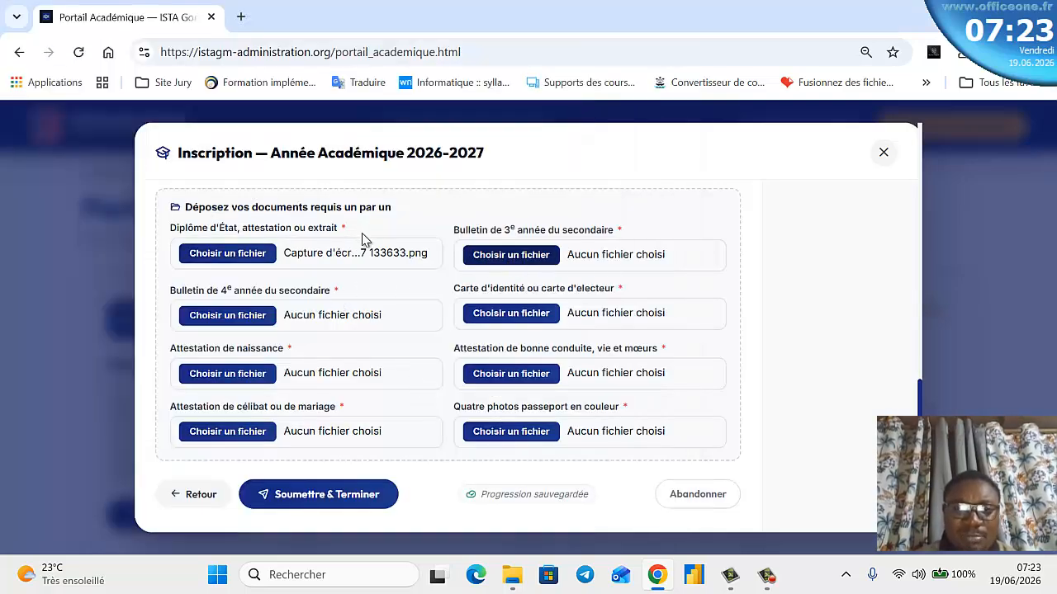
left_click(383, 223)
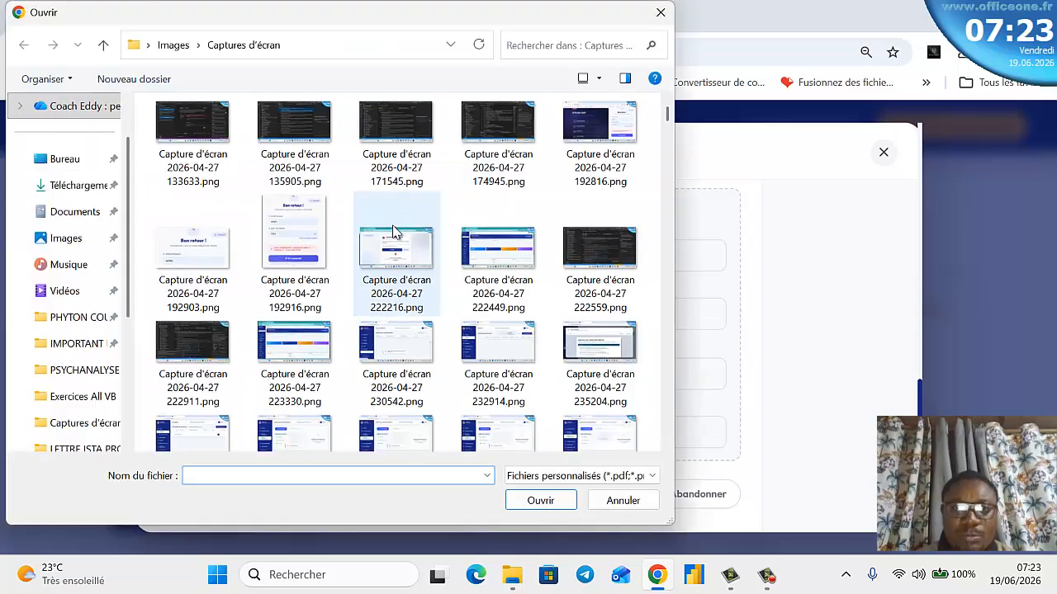
left_click(394, 239)
left_click(540, 500)
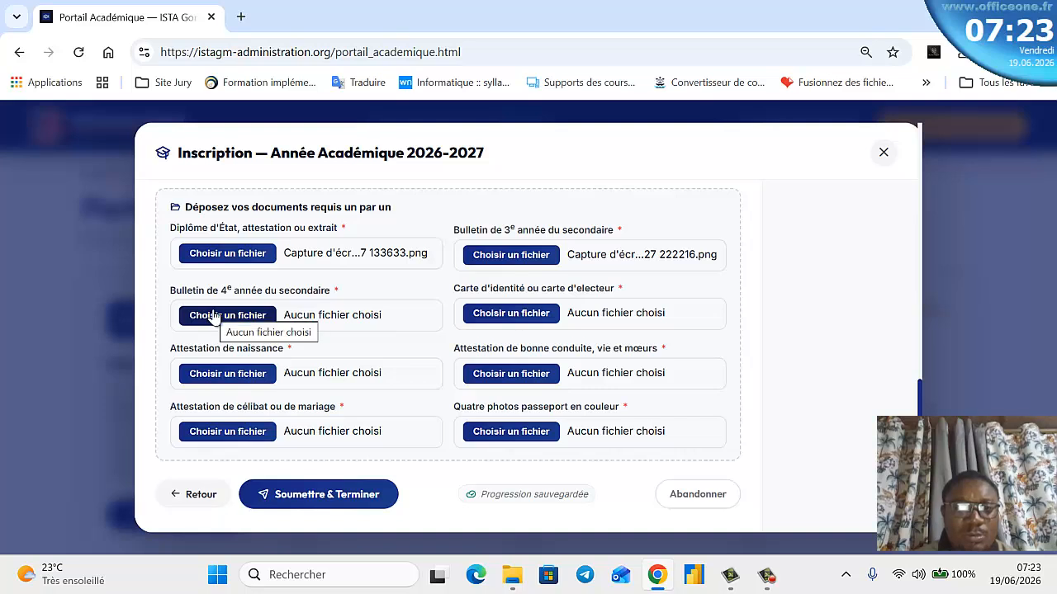
- Attach the 4th-year report card and identity card screenshots, and pick the birth certificate file
left_click(346, 265)
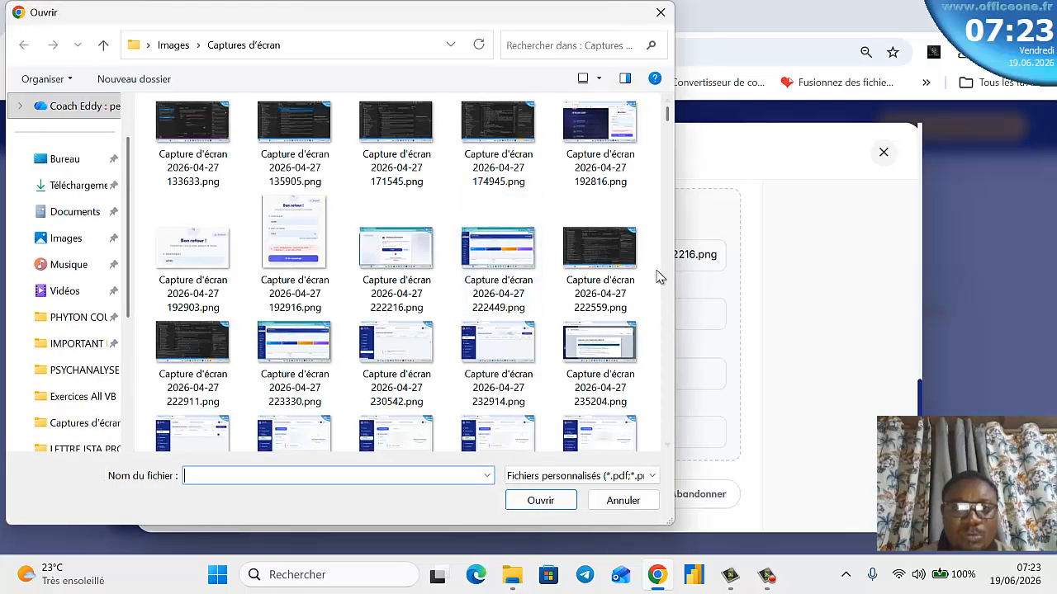
left_click(590, 347)
left_click(540, 500)
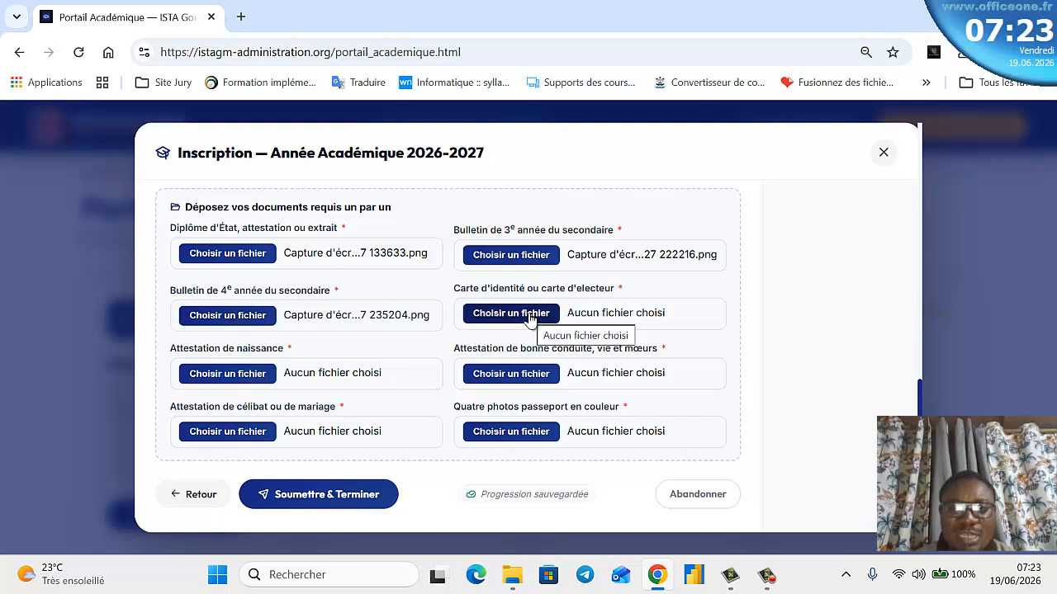
left_click(472, 318)
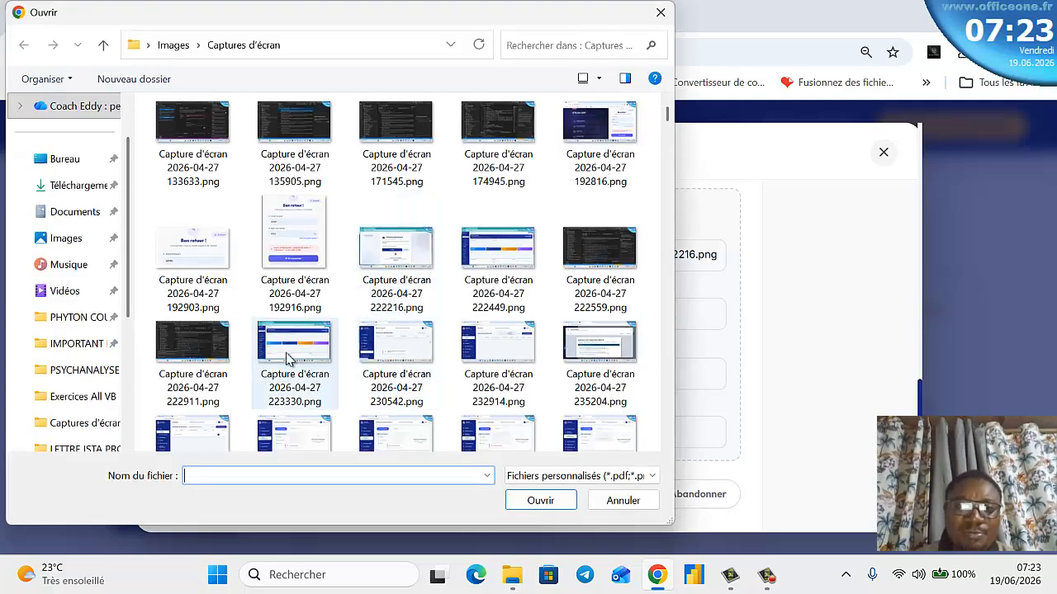
left_click(314, 338)
left_click(538, 501)
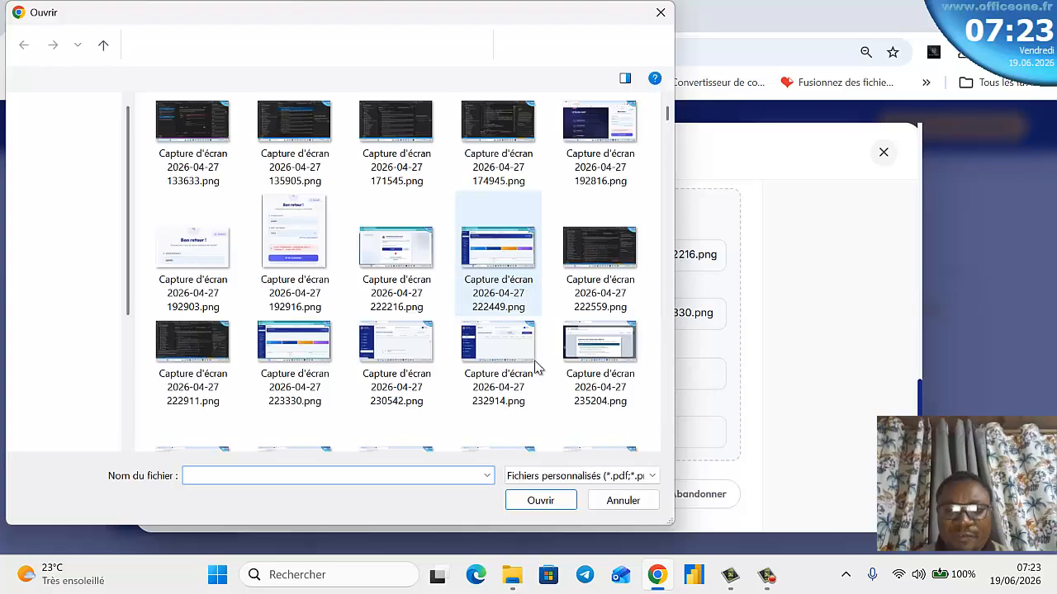
scroll(538, 360, "down", 3)
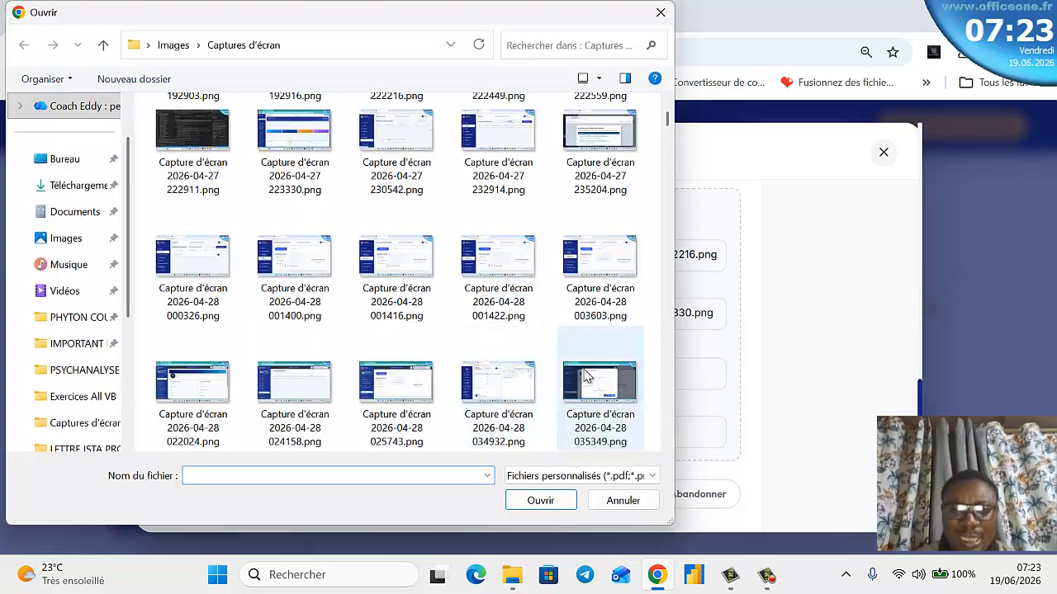
left_click(396, 381)
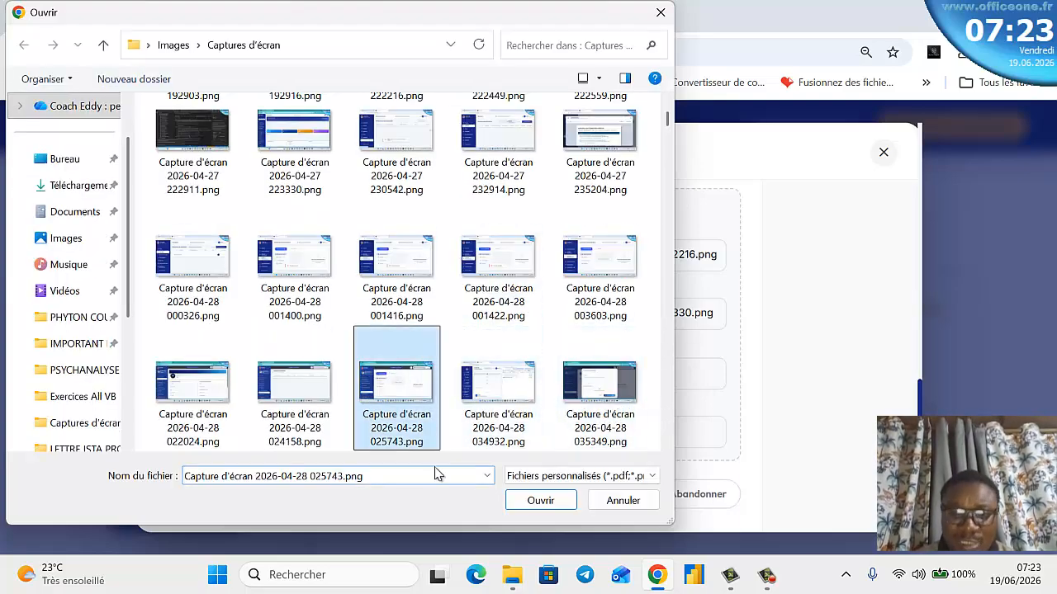
- Attach the birth certificate and the good-conduct certificate screenshots
left_click(560, 505)
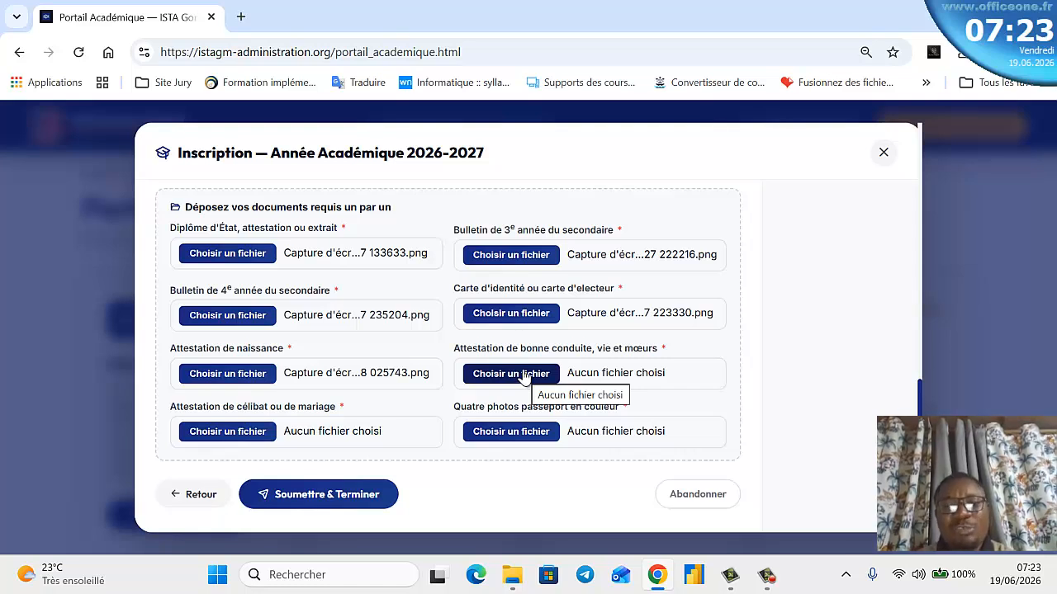
left_click(525, 377)
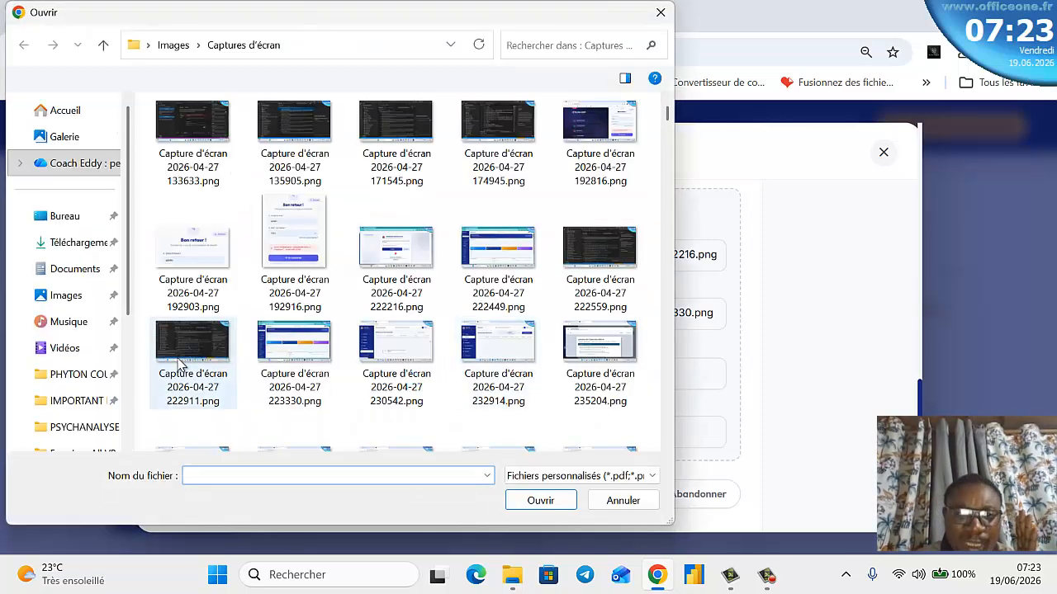
scroll(194, 363, "down", 6)
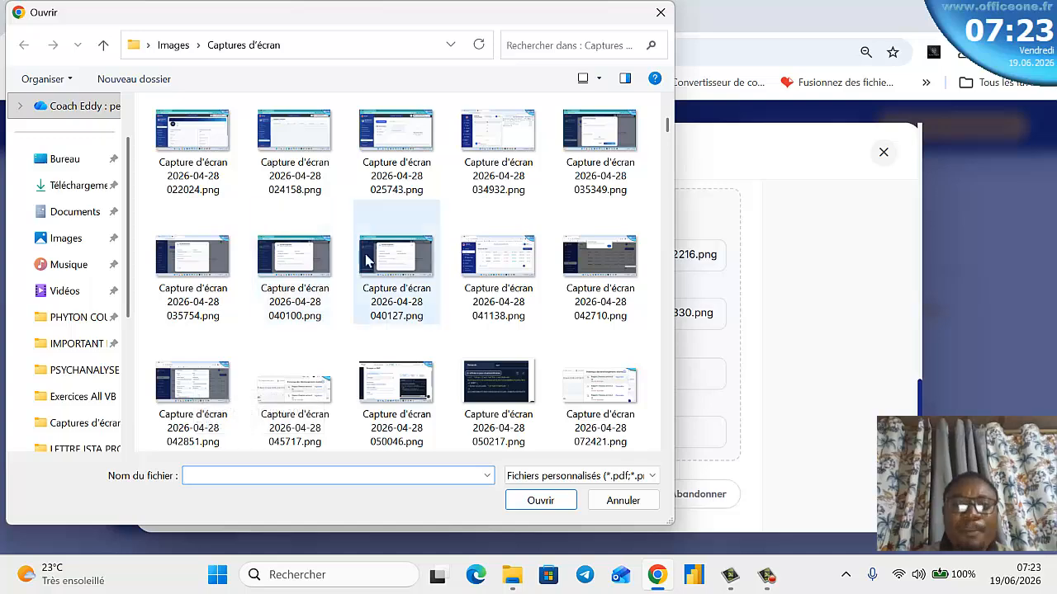
left_click(591, 262)
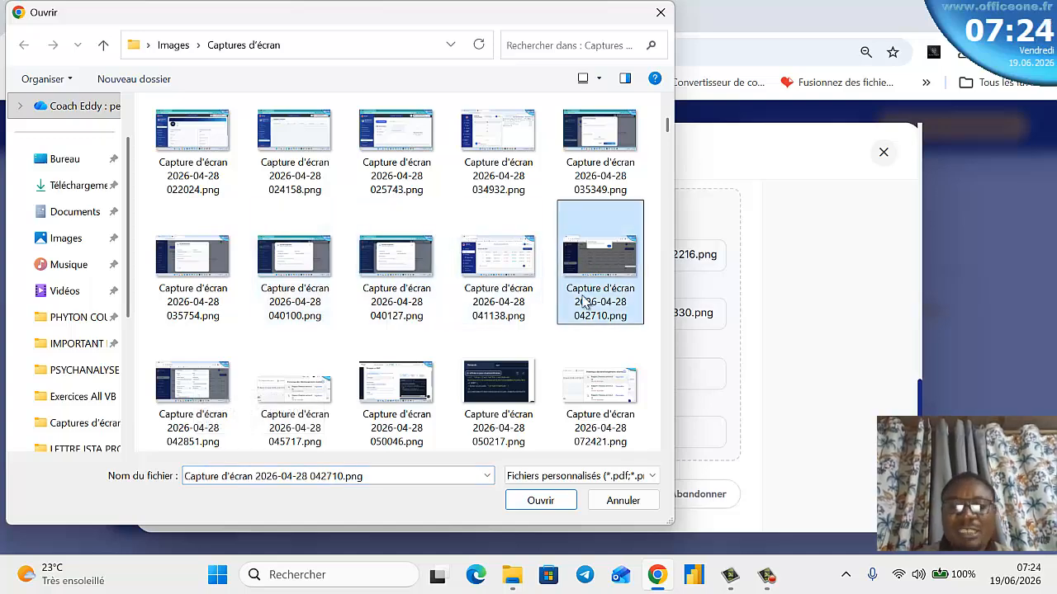
left_click(539, 500)
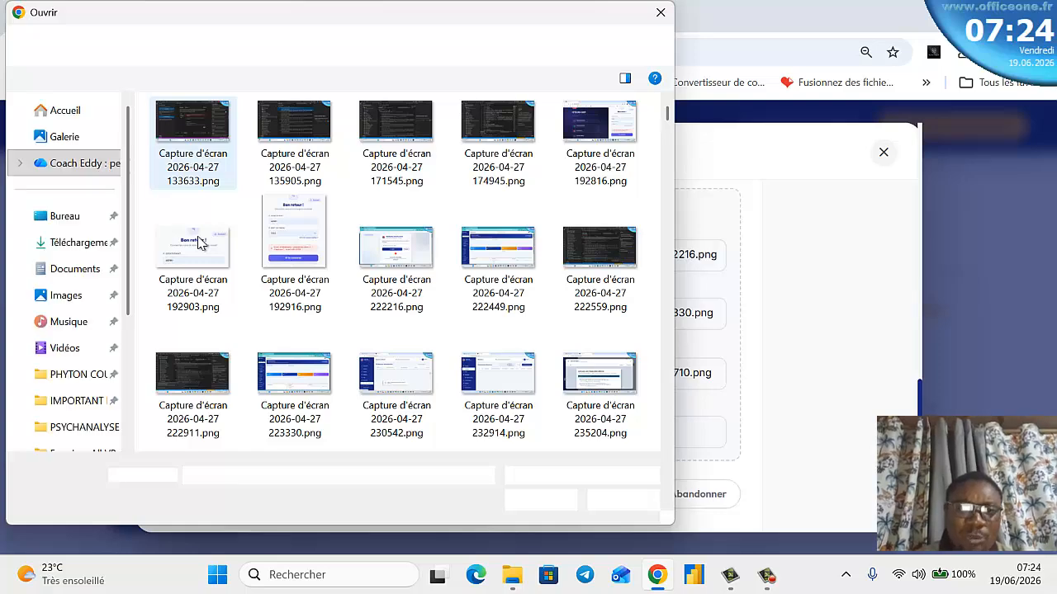
- Attach the celibacy certificate and passport photos screenshots
left_click(198, 241)
left_click(541, 501)
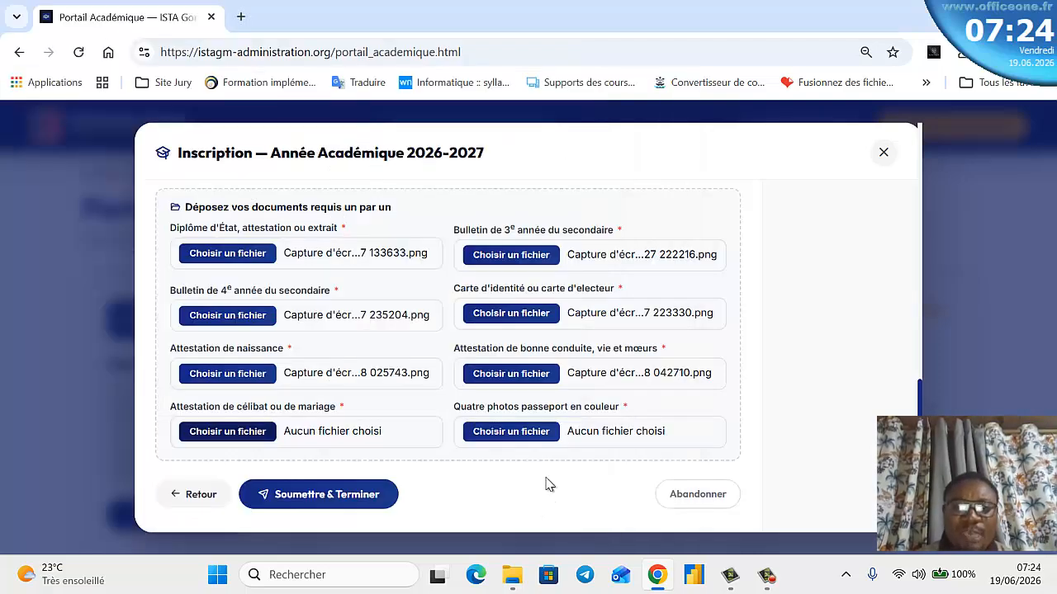
left_click(540, 433)
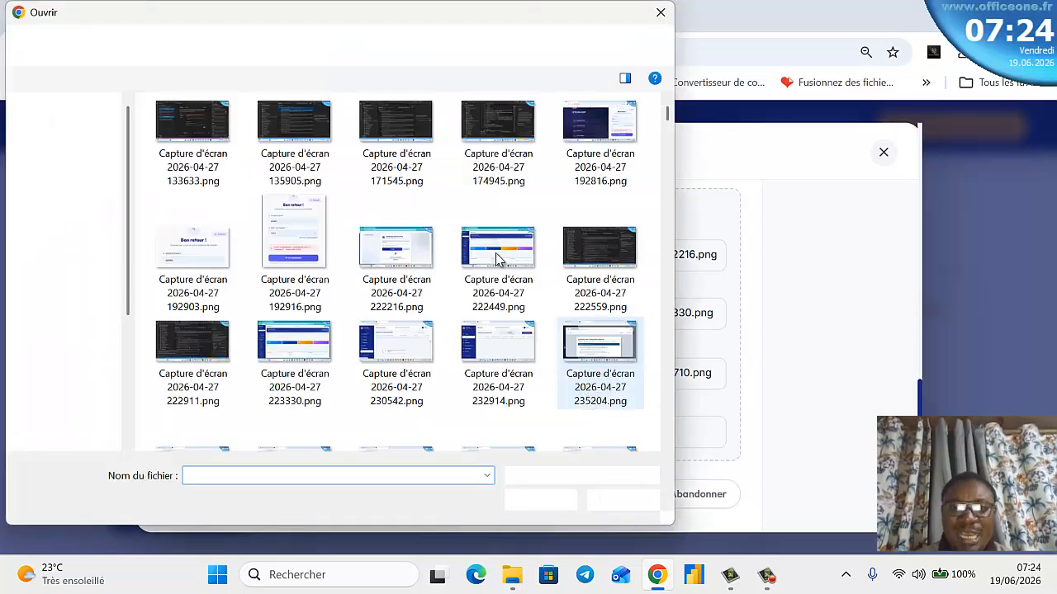
left_click(497, 260)
left_click(540, 500)
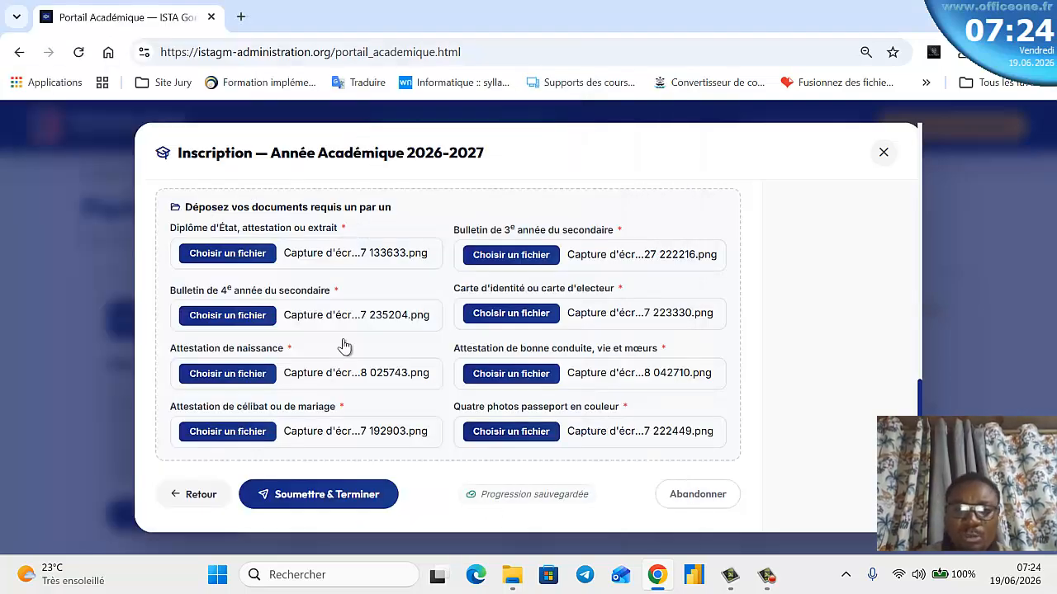
scroll(407, 418, "up", 10)
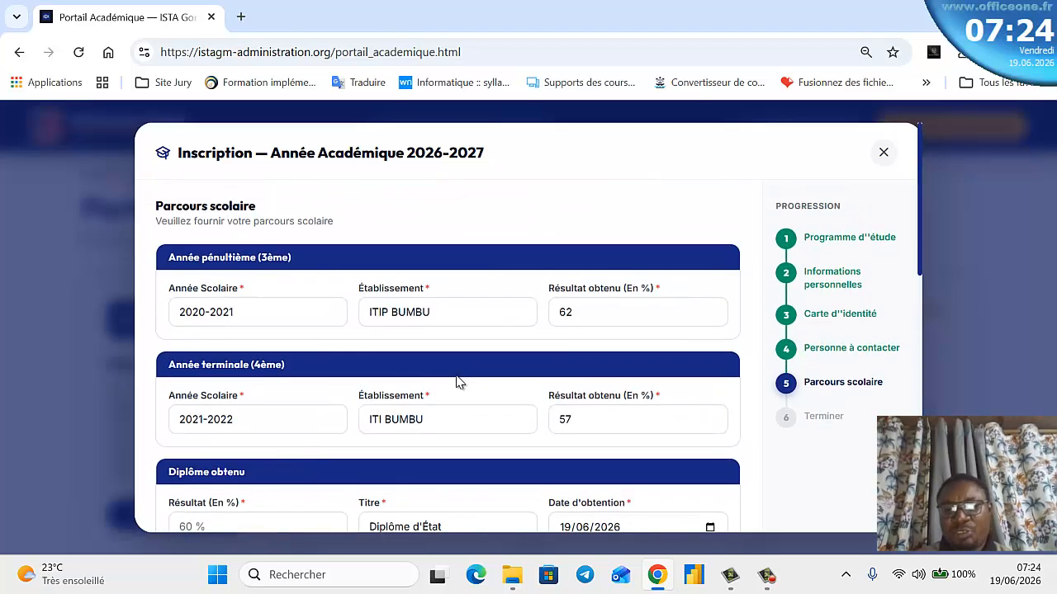
scroll(457, 380, "down", 6)
scroll(461, 380, "down", 3)
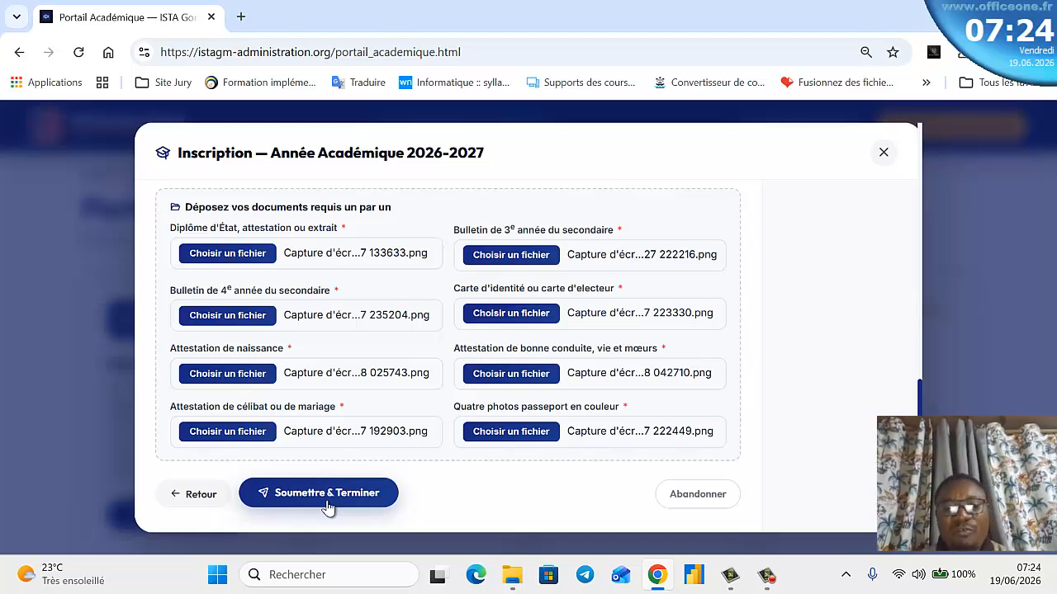
left_click(328, 505)
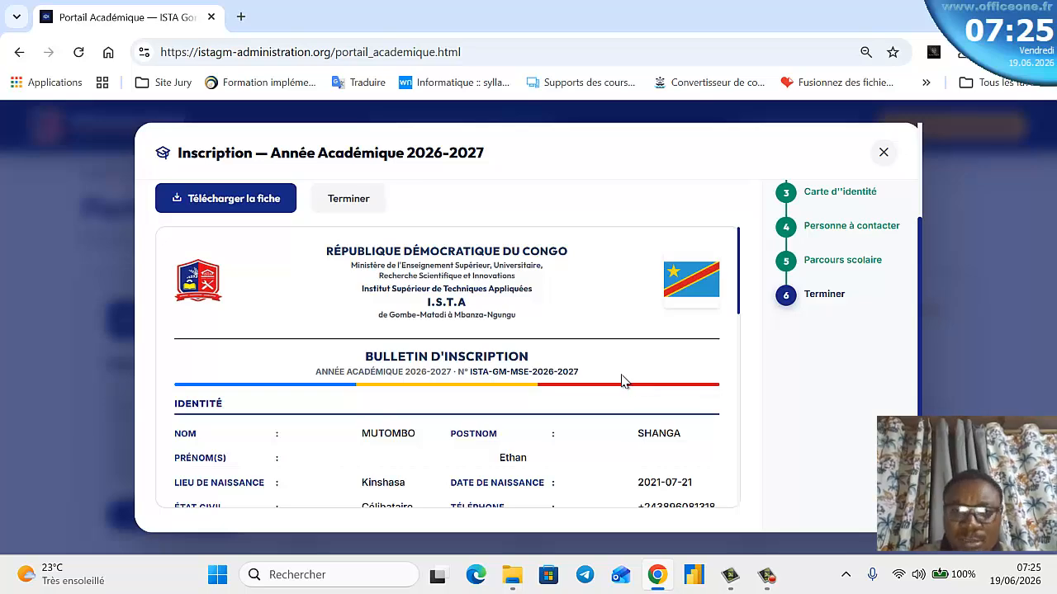
scroll(625, 372, "down", 7)
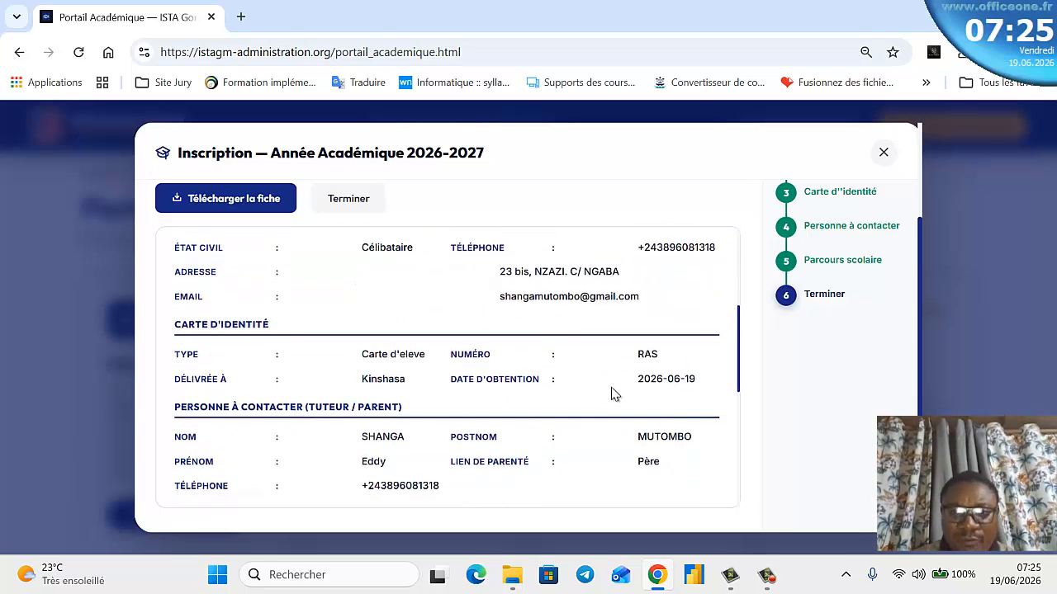
scroll(607, 400, "down", 3)
scroll(505, 417, "up", 10)
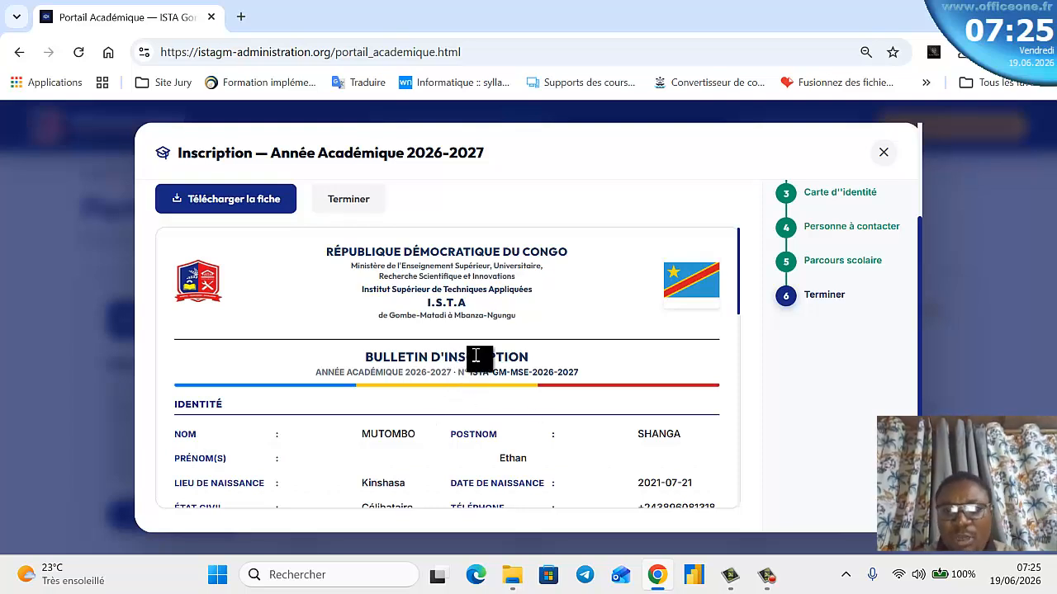
scroll(464, 363, "down", 1)
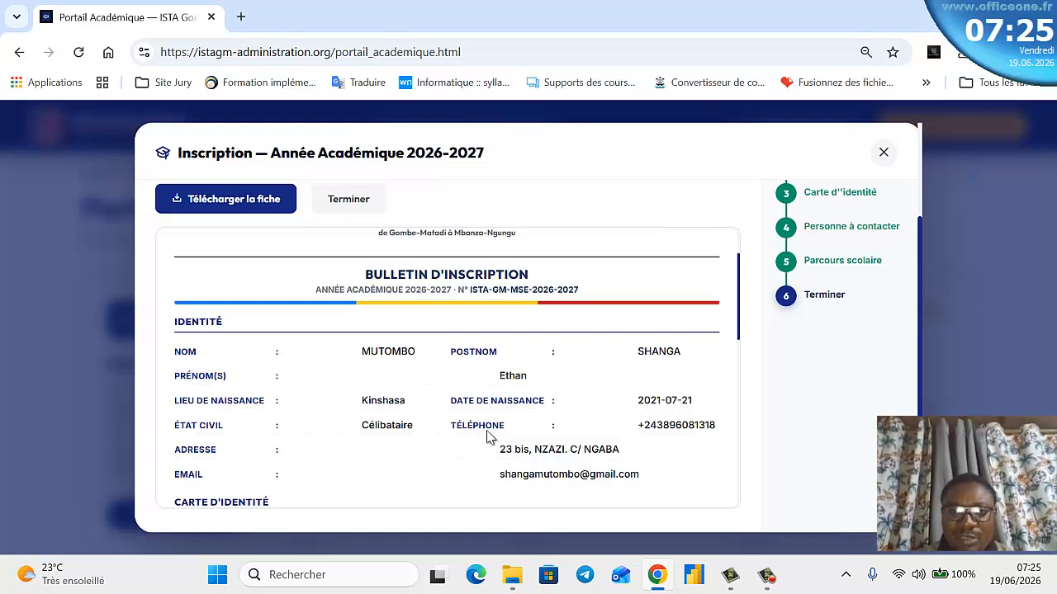
scroll(466, 459, "down", 2)
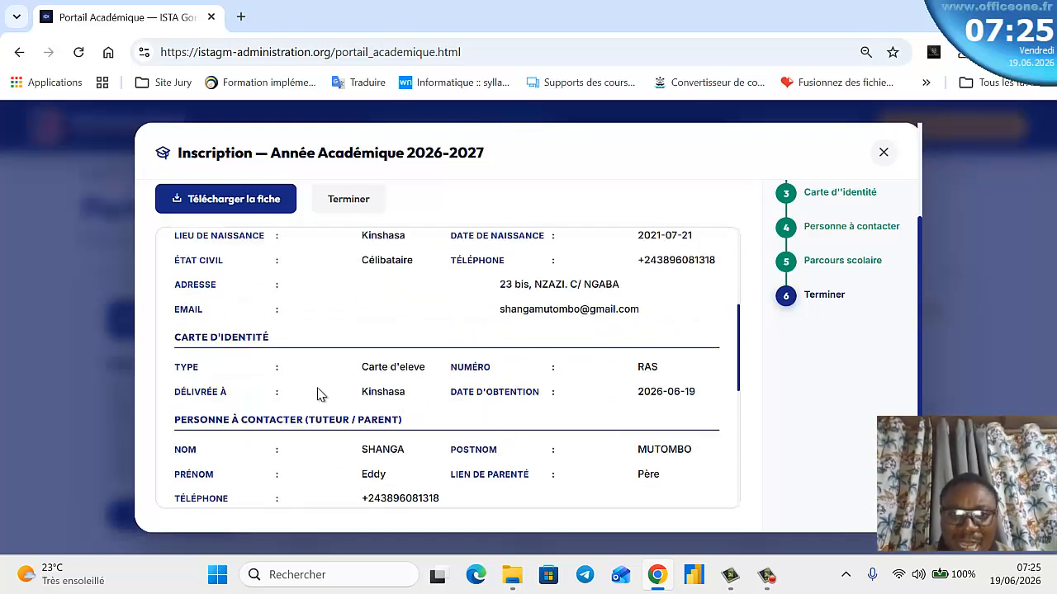
scroll(367, 383, "down", 1)
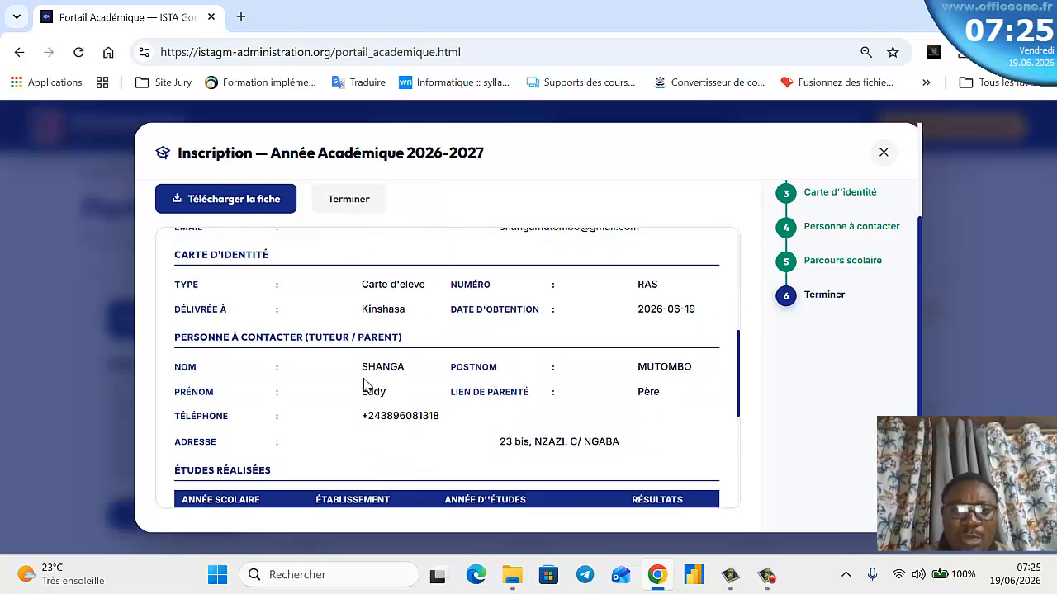
scroll(487, 413, "down", 2)
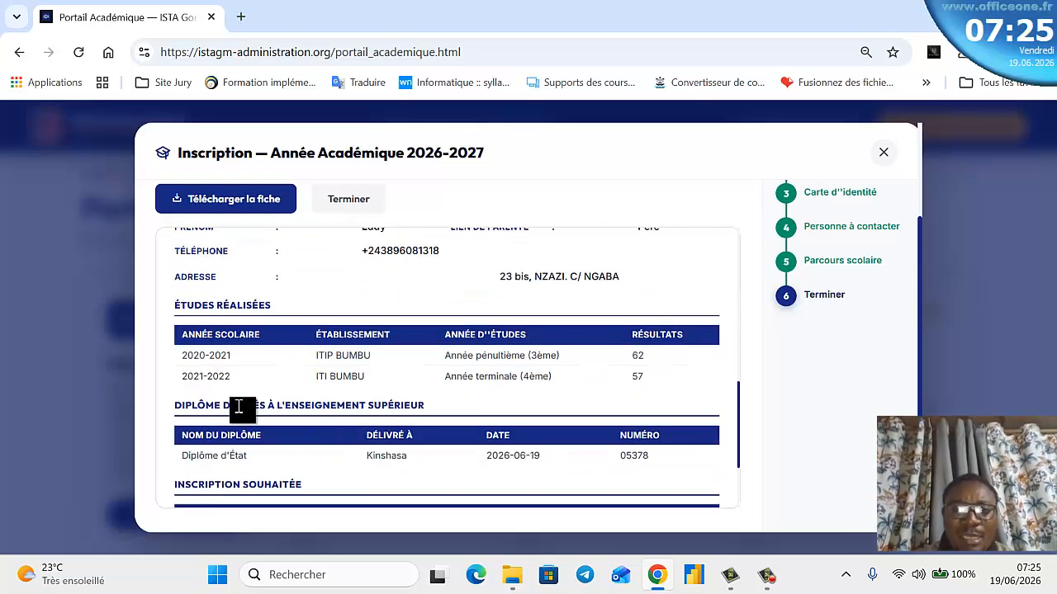
scroll(373, 394, "down", 2)
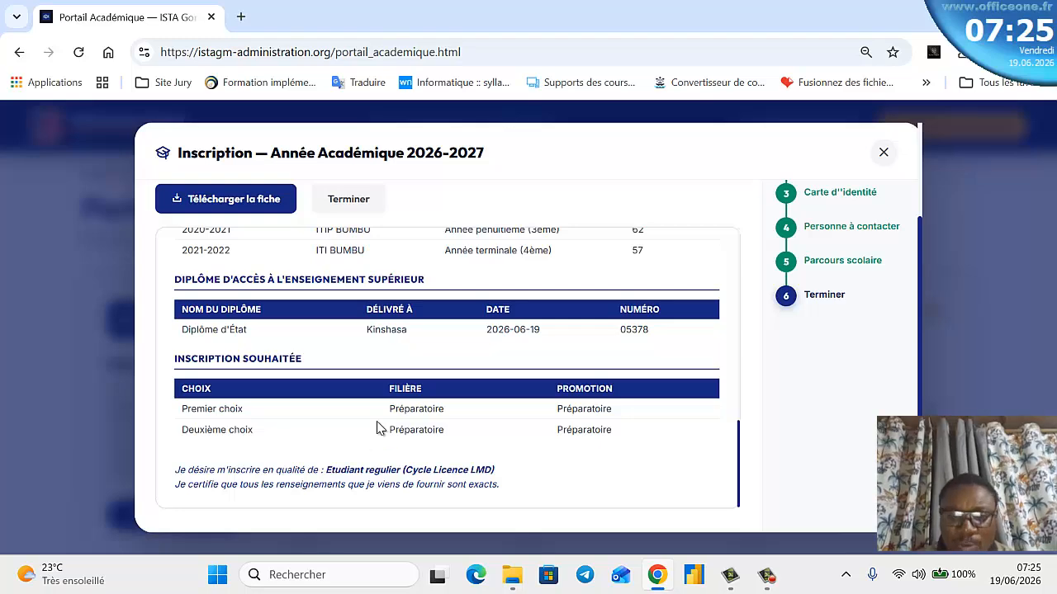
scroll(377, 425, "up", 8)
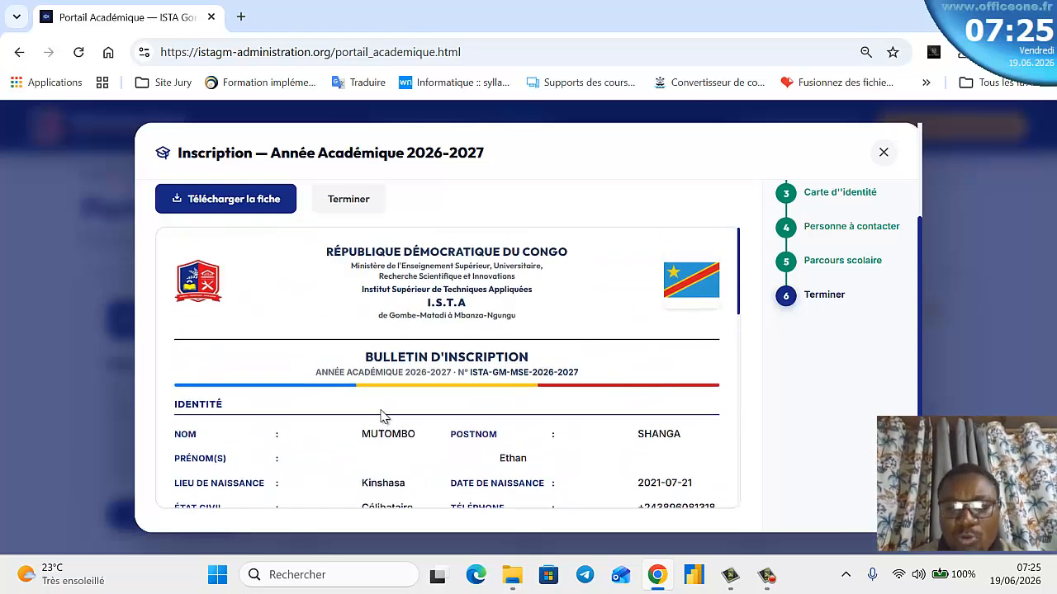
- Save the Bulletin d'inscription as a PDF and look over its reference number
left_click(235, 203)
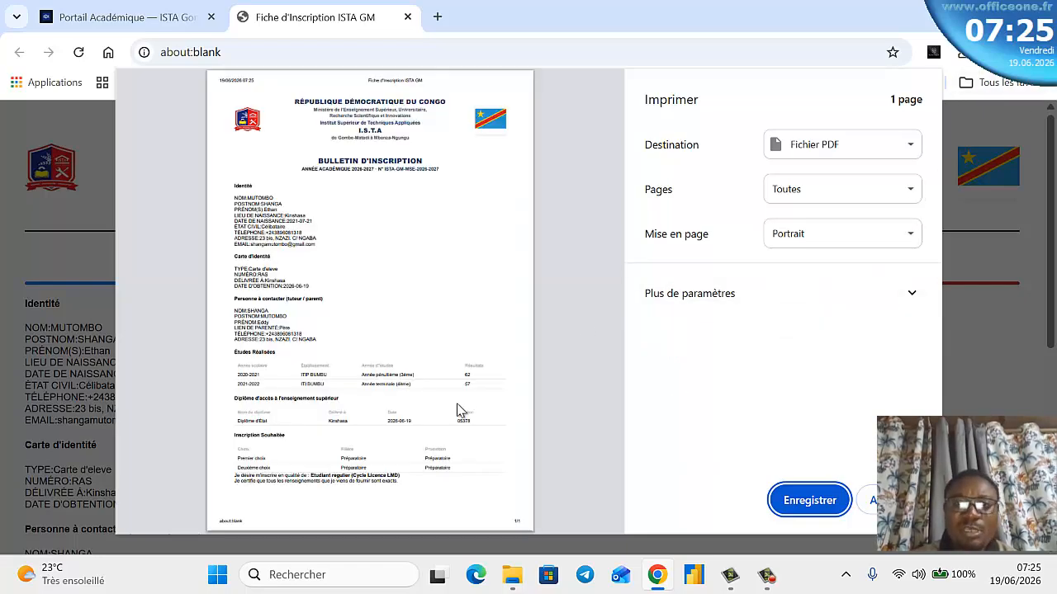
left_click(893, 500)
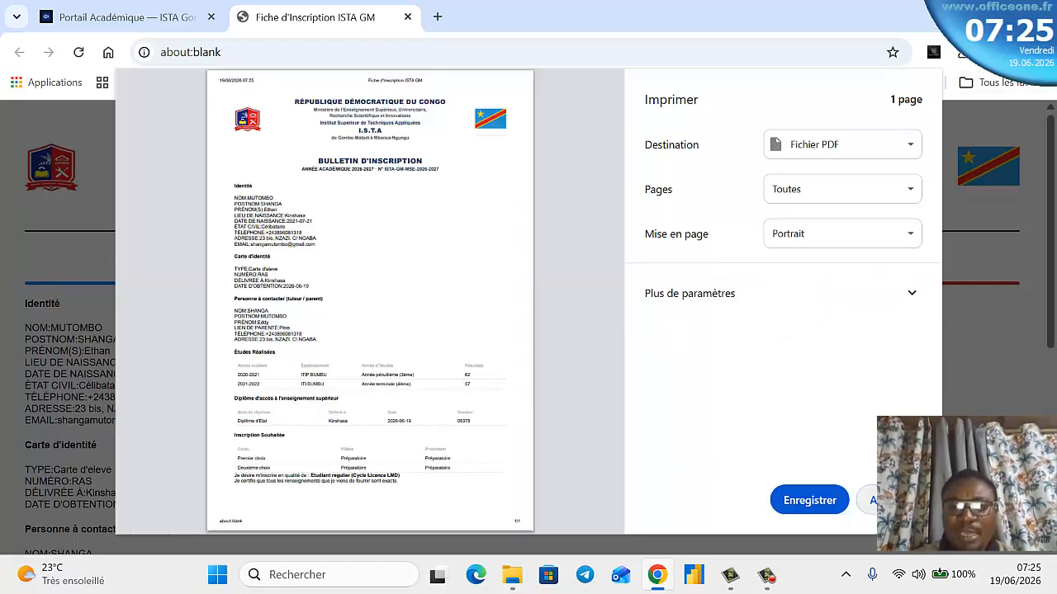
scroll(302, 288, "down", 1)
scroll(455, 224, "up", 1)
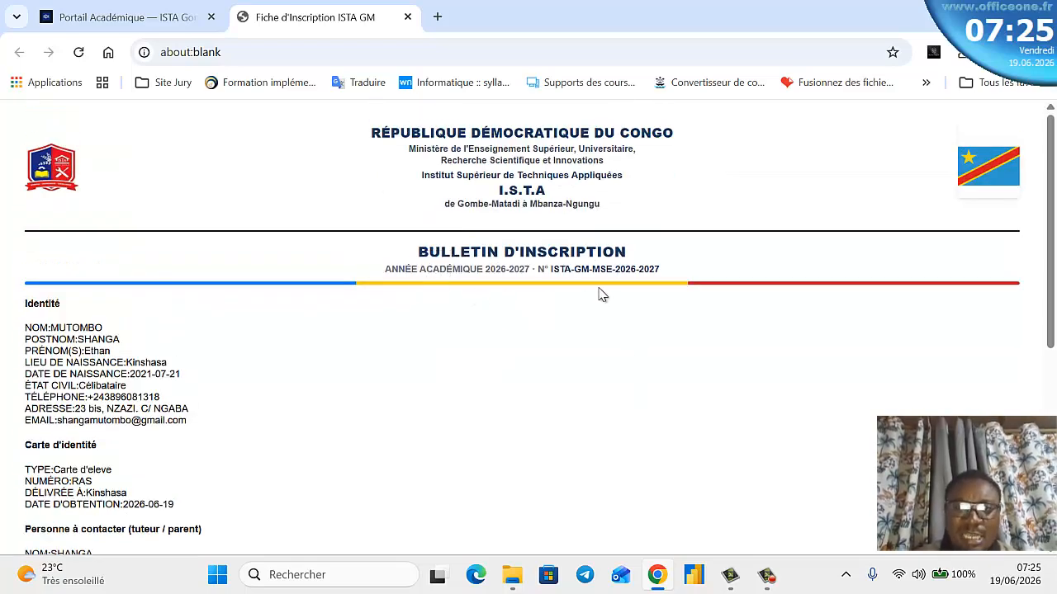
left_click_drag(680, 278, 538, 273)
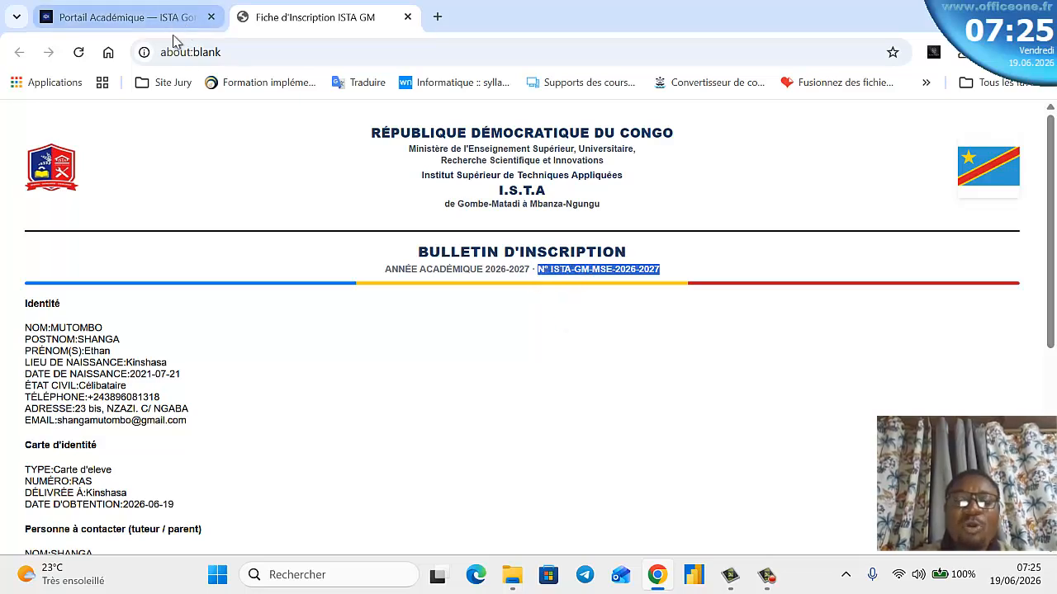
left_click(567, 274)
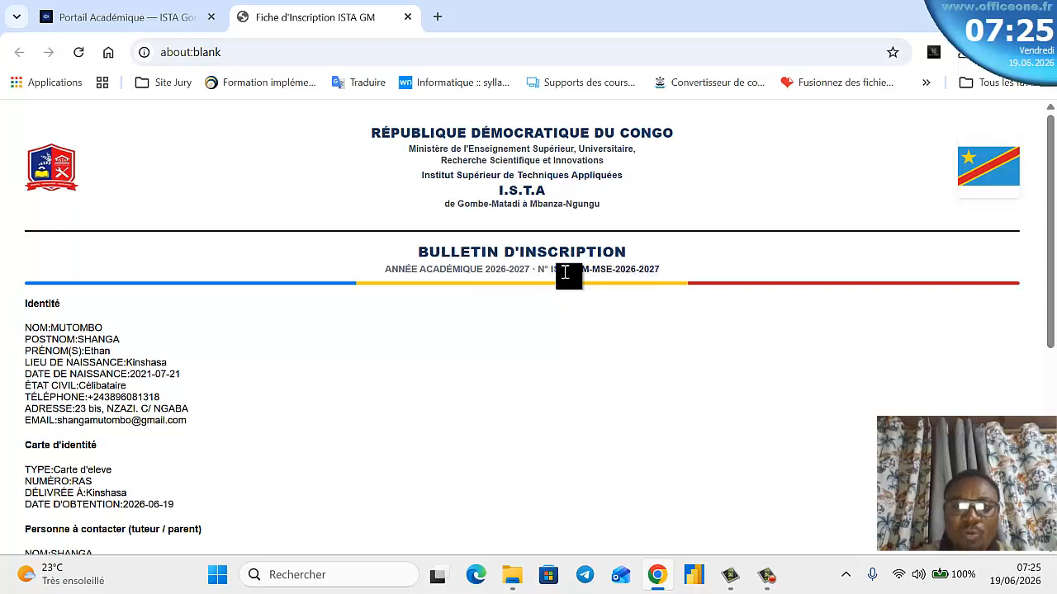
scroll(114, 334, "down", 1)
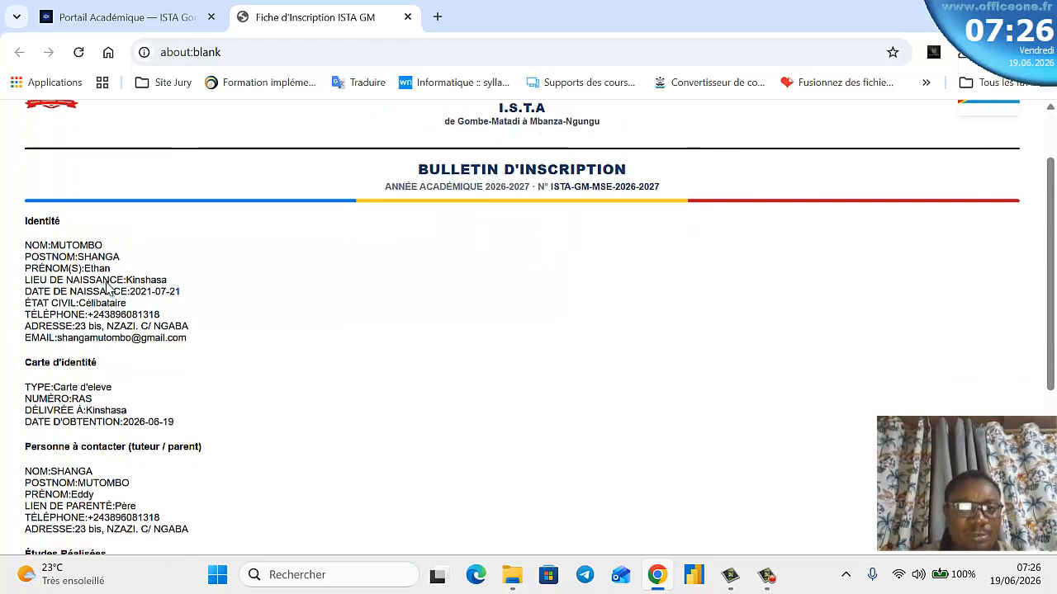
scroll(124, 270, "down", 2)
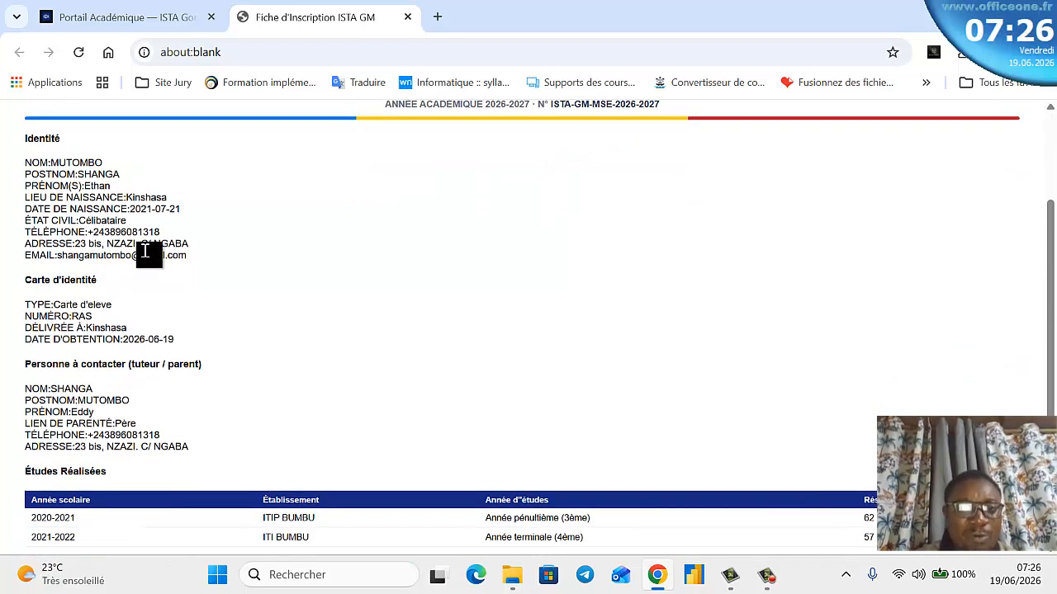
scroll(127, 261, "down", 2)
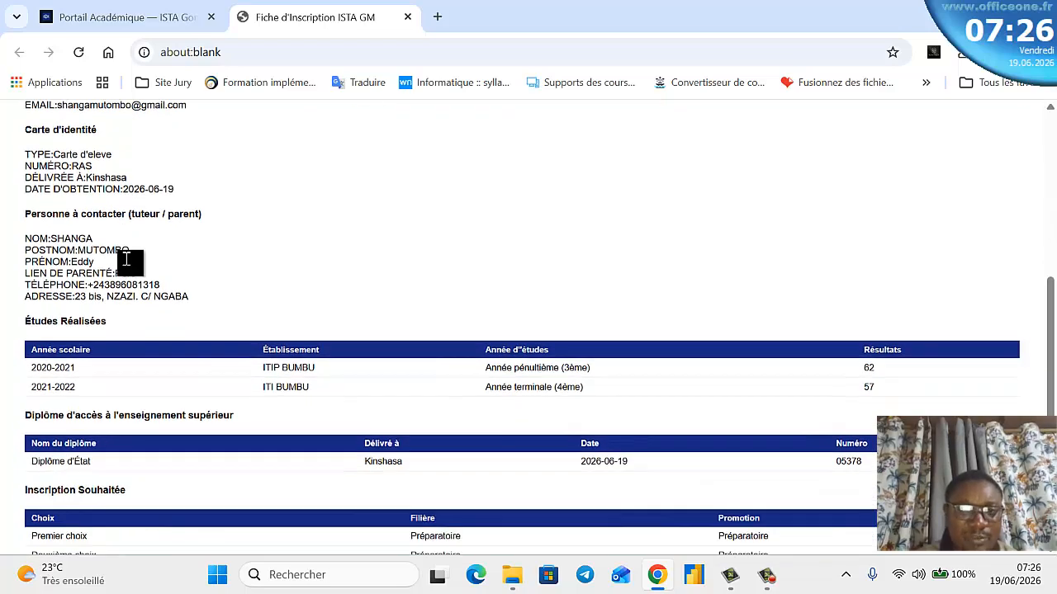
scroll(126, 261, "down", 1)
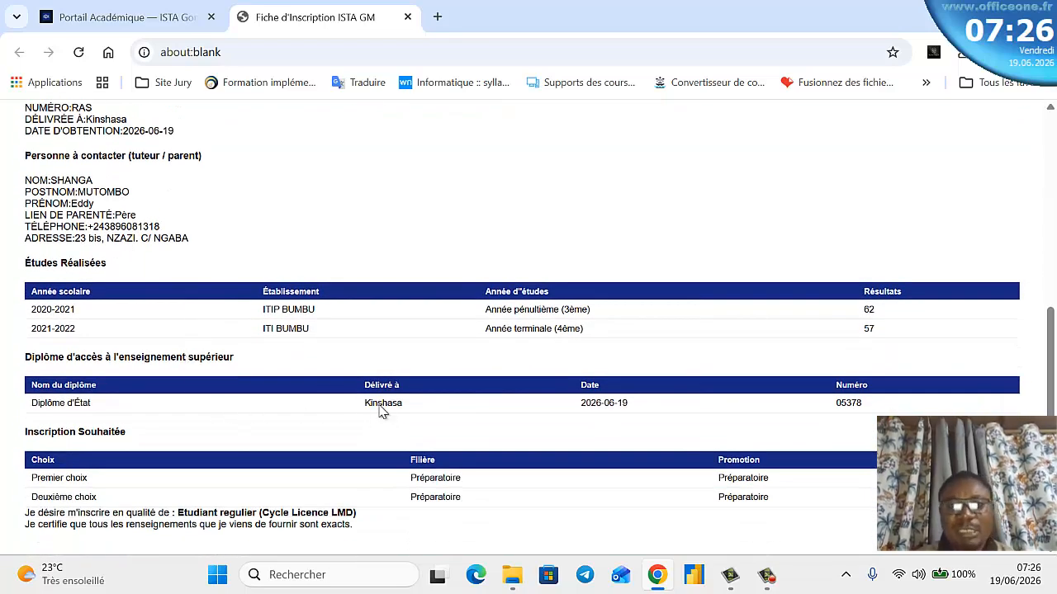
scroll(383, 412, "up", 5)
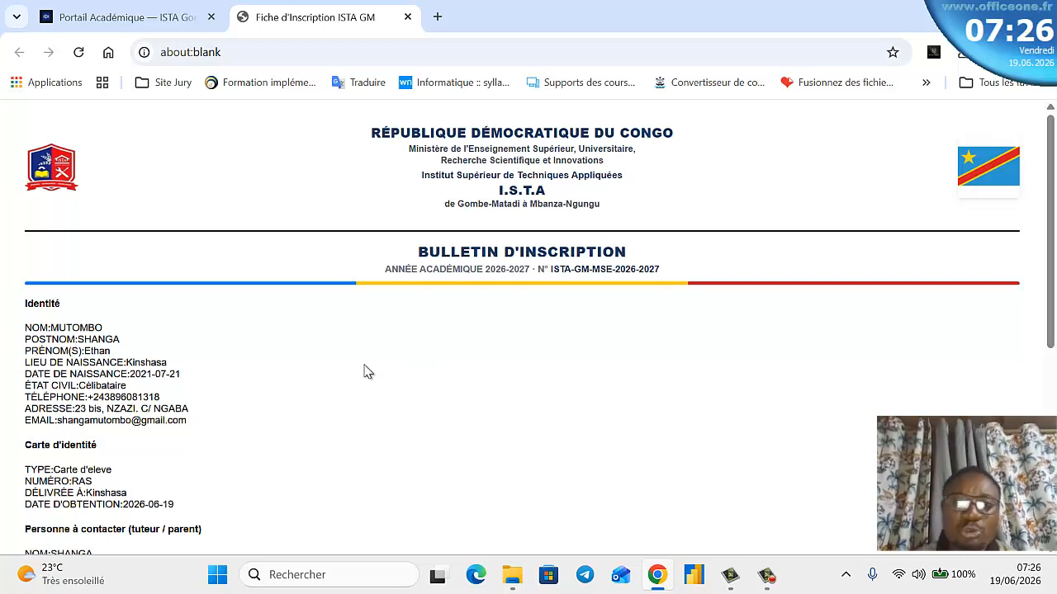
- Return to the academic portal and finish the registration with Terminer
left_click(93, 18)
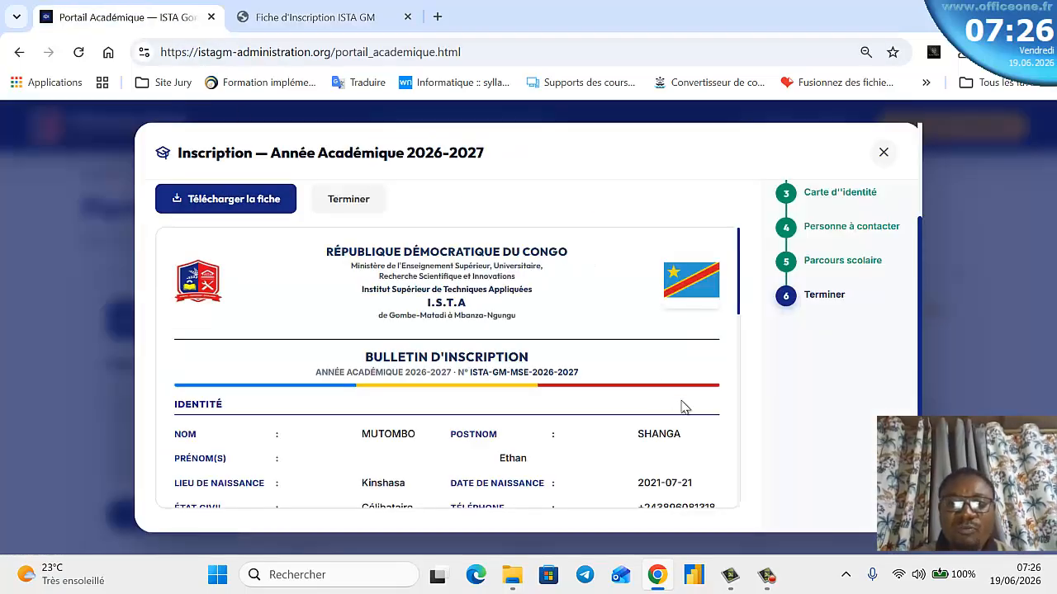
scroll(403, 354, "down", 10)
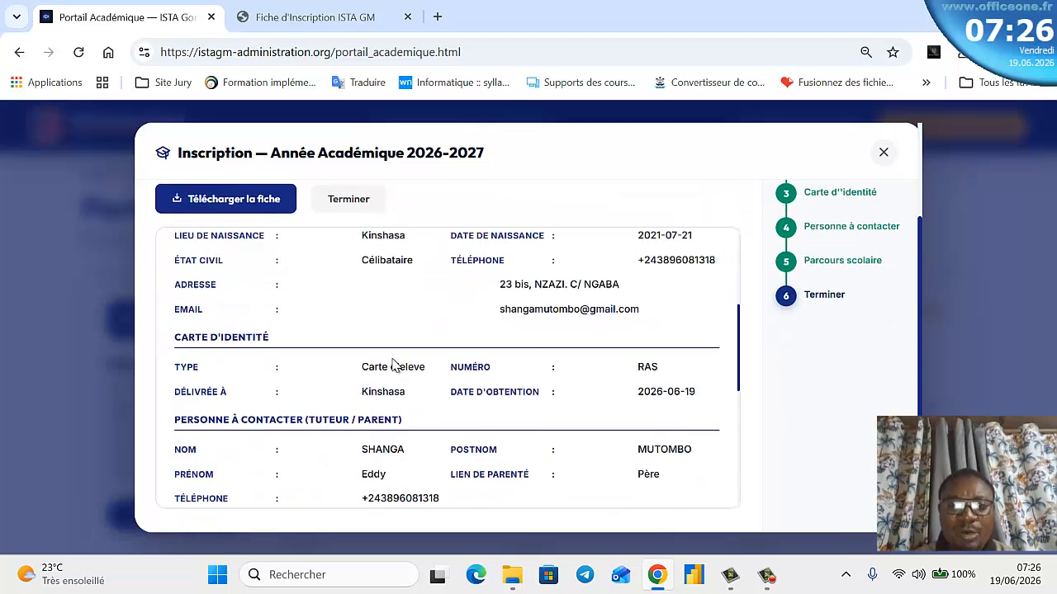
scroll(405, 378, "up", 1)
scroll(401, 384, "down", 1)
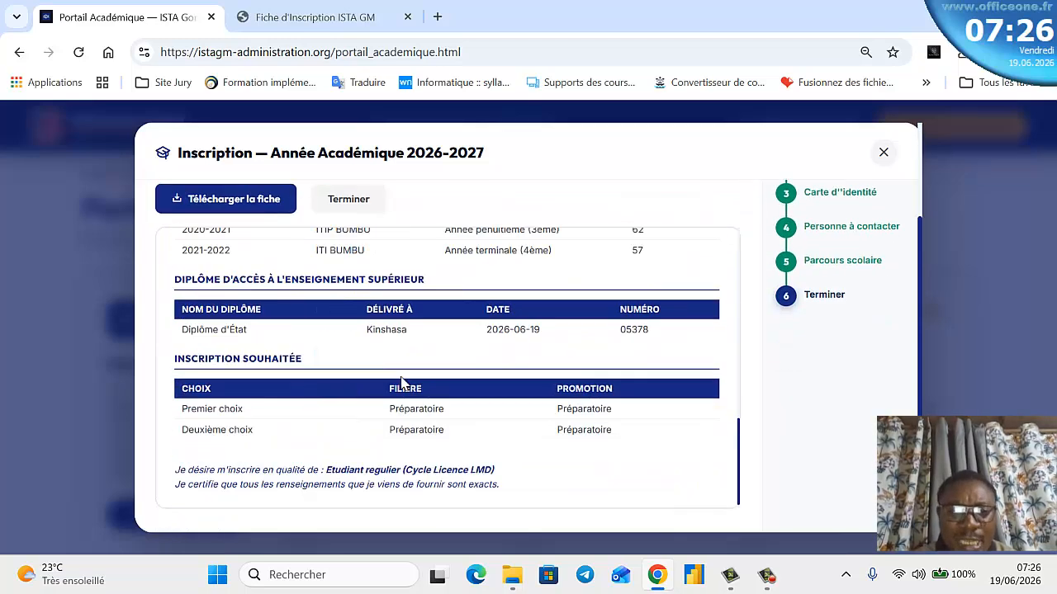
scroll(373, 406, "up", 15)
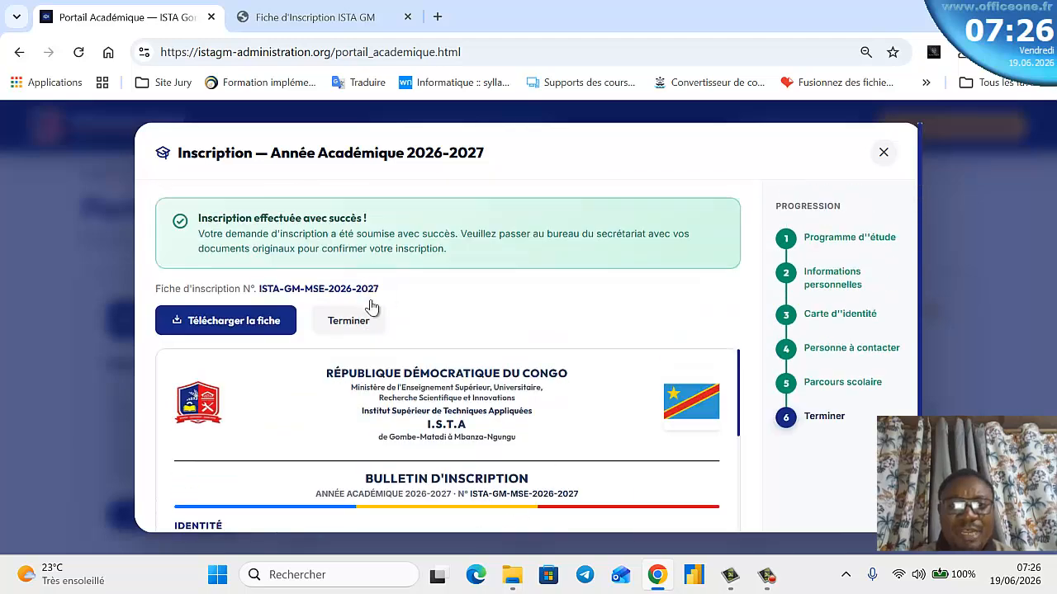
left_click(370, 332)
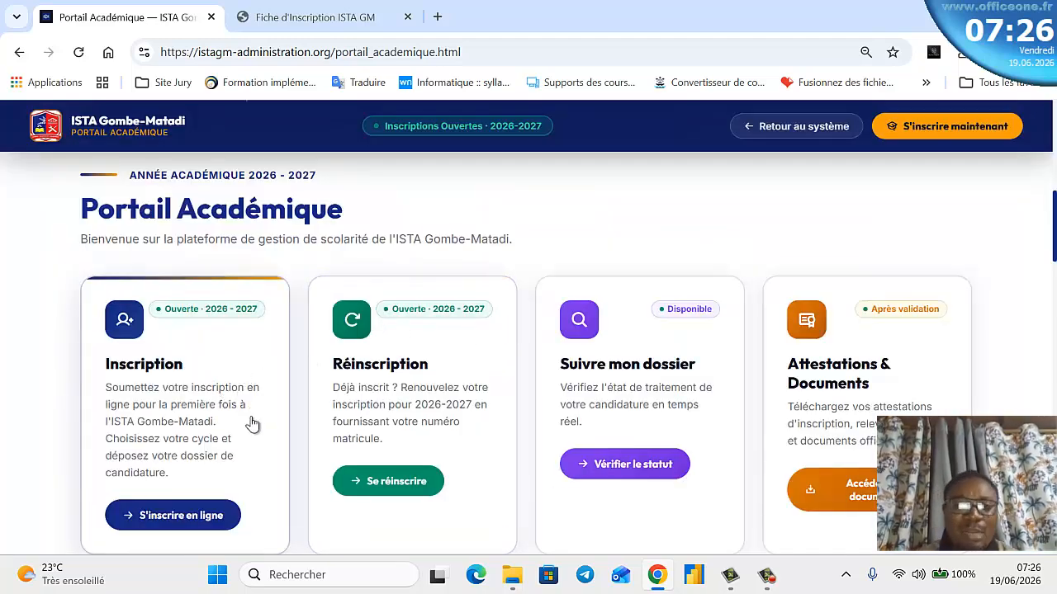
scroll(252, 424, "down", 1)
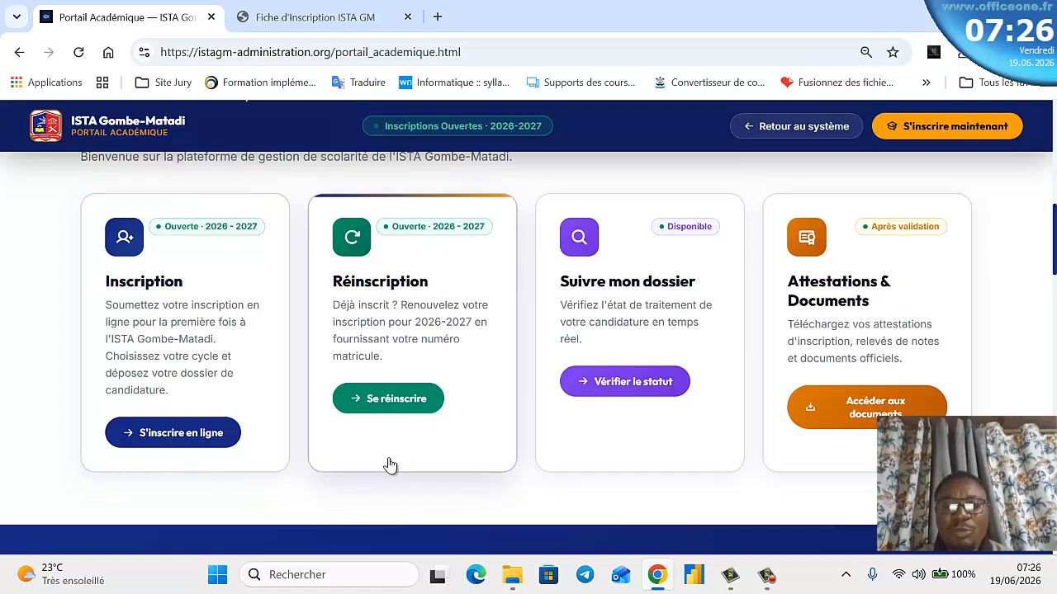
- Start the 2026-2027 re-registration, choosing Électronique as filière and L1 (1ère Licence) as level
left_click(387, 403)
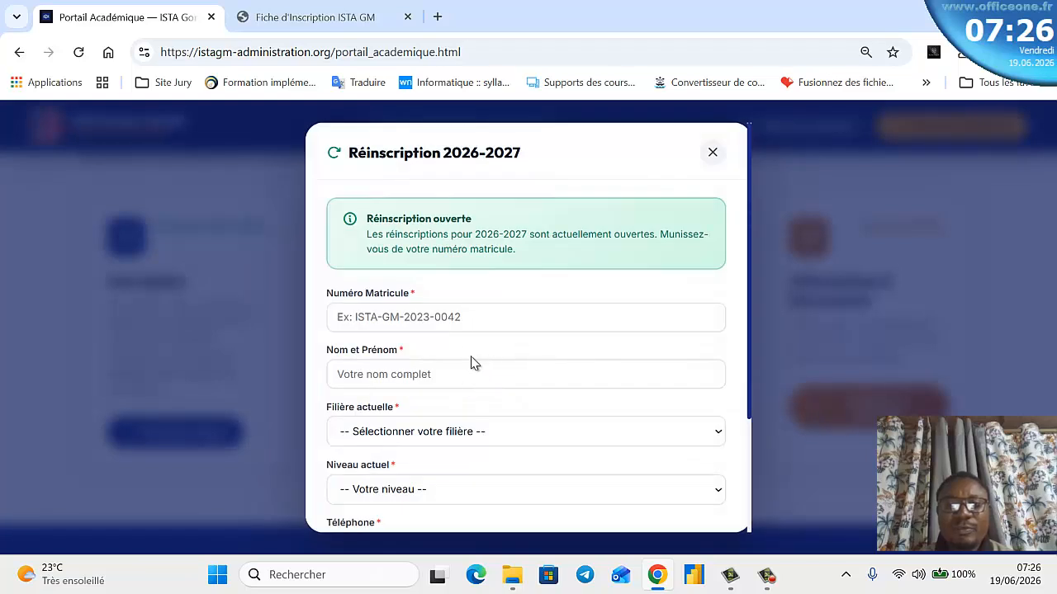
scroll(467, 306, "down", 1)
left_click(477, 236)
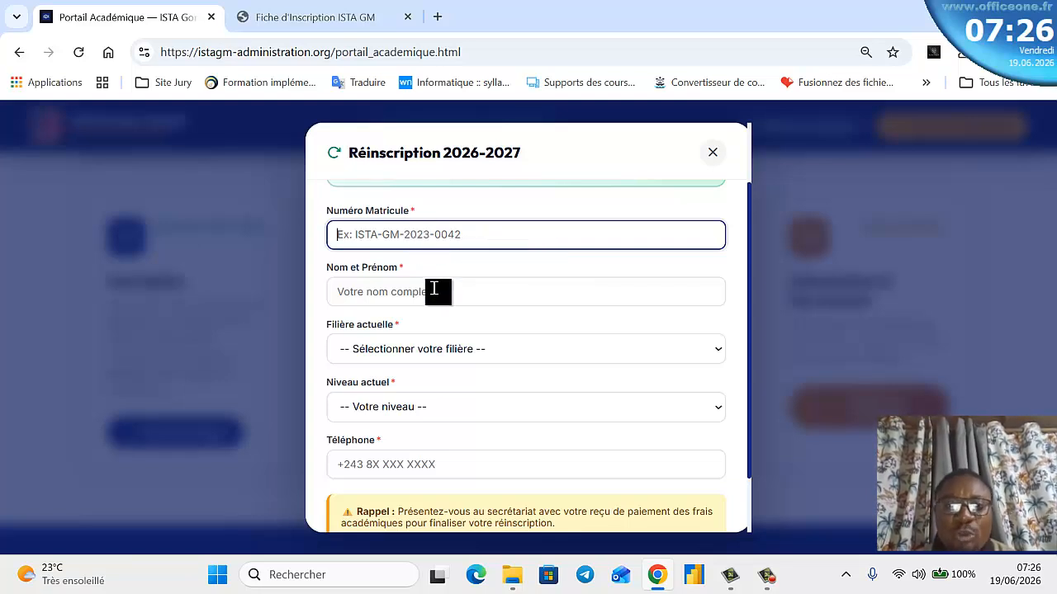
left_click(435, 290)
scroll(435, 289, "down", 2)
left_click(472, 281)
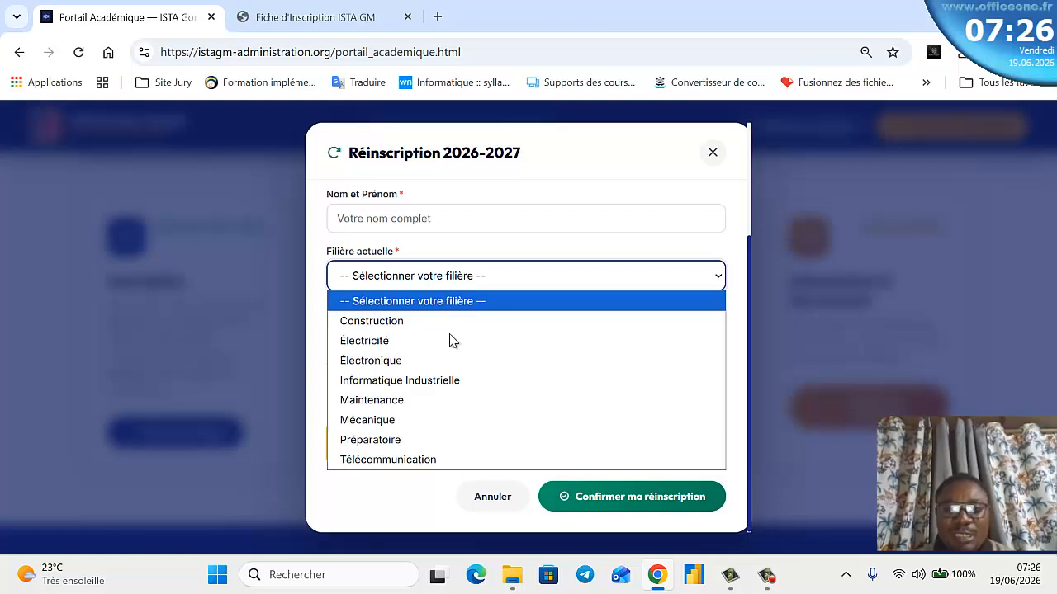
left_click(429, 360)
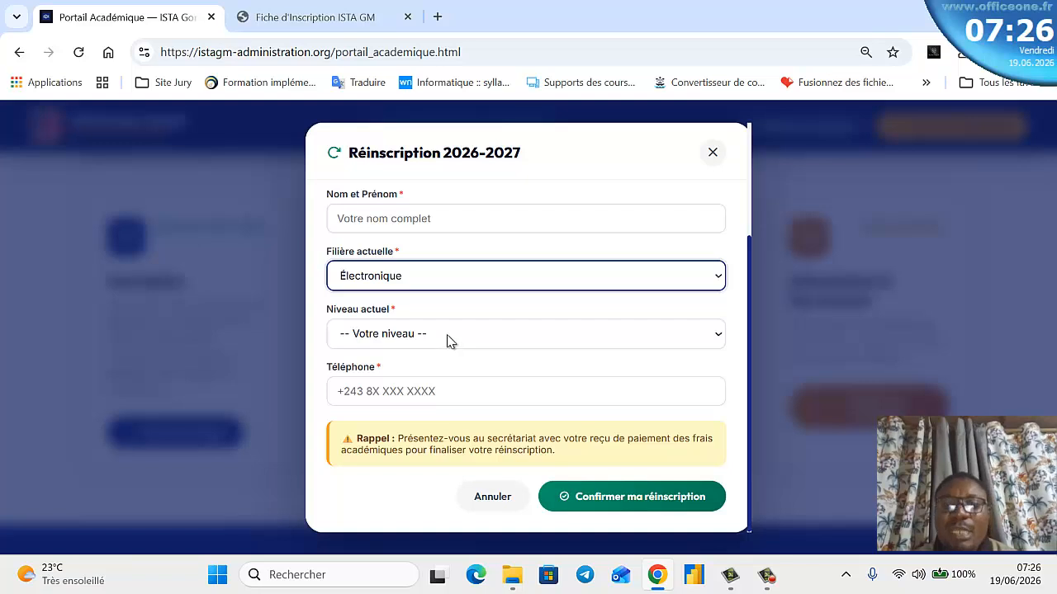
left_click(449, 338)
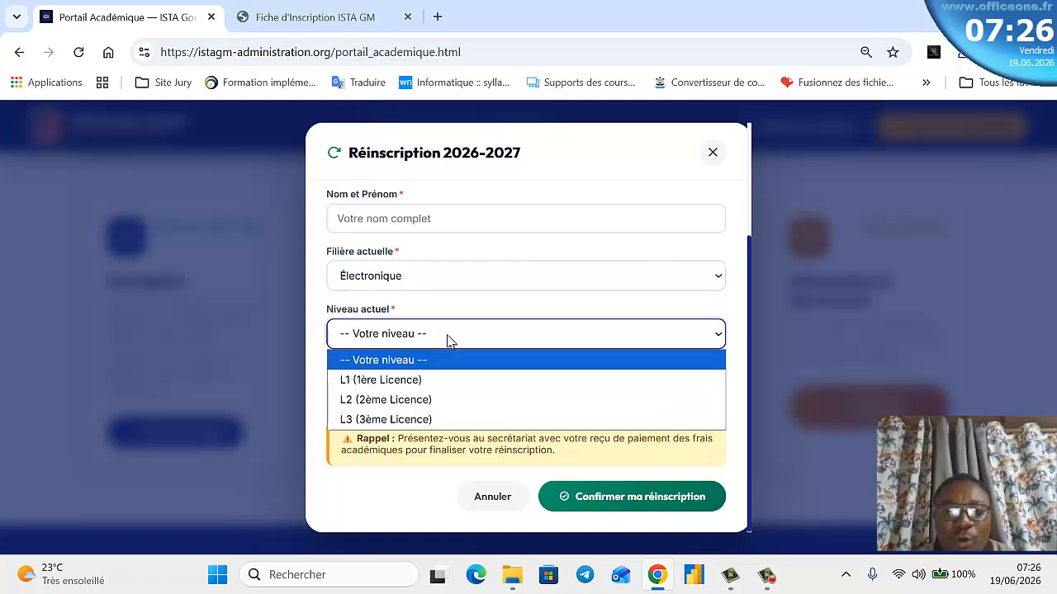
left_click(420, 382)
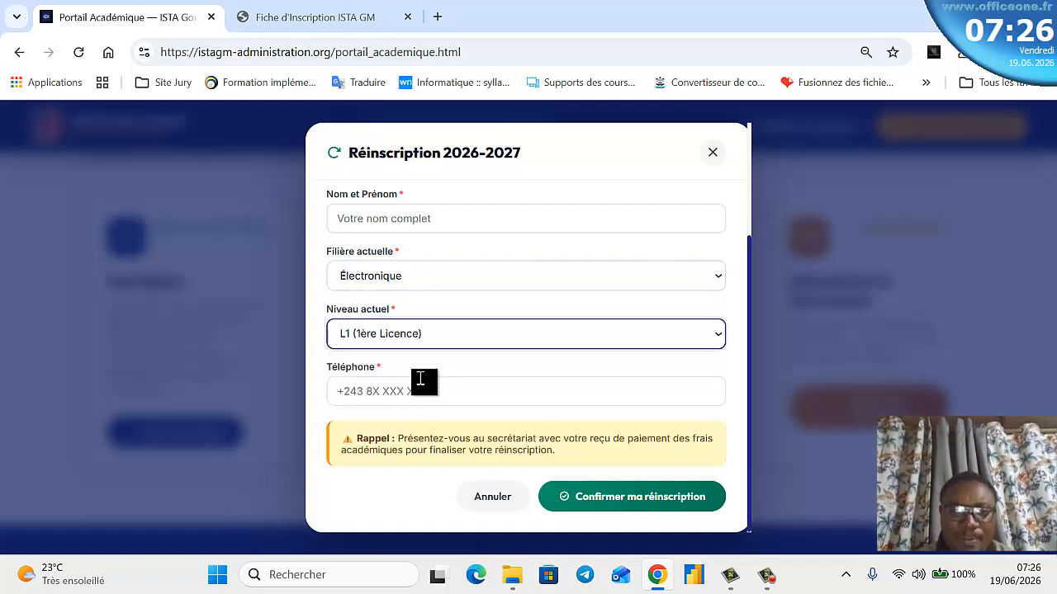
left_click(419, 396)
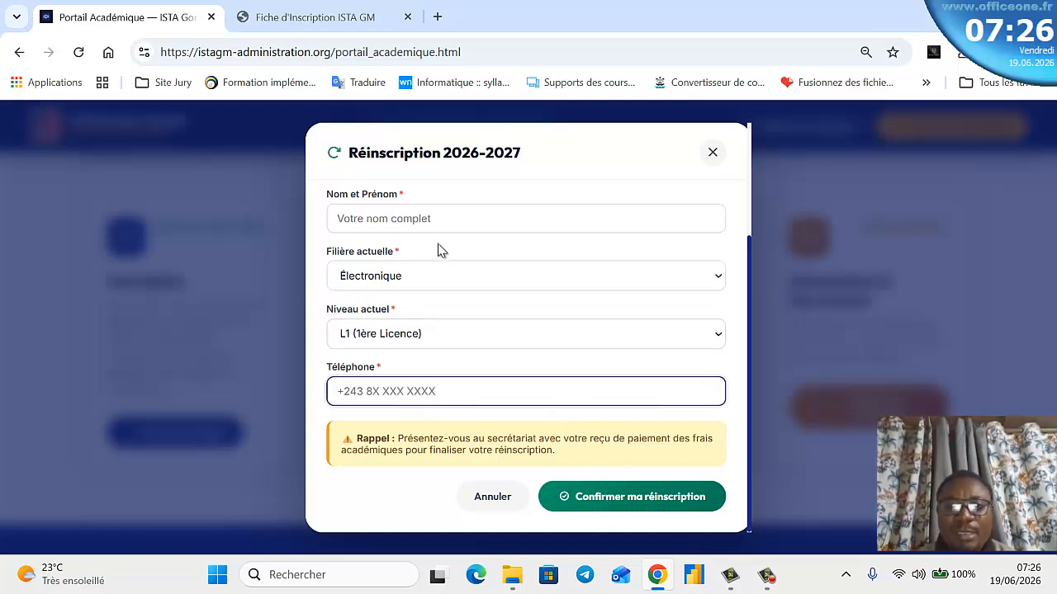
left_click(430, 221)
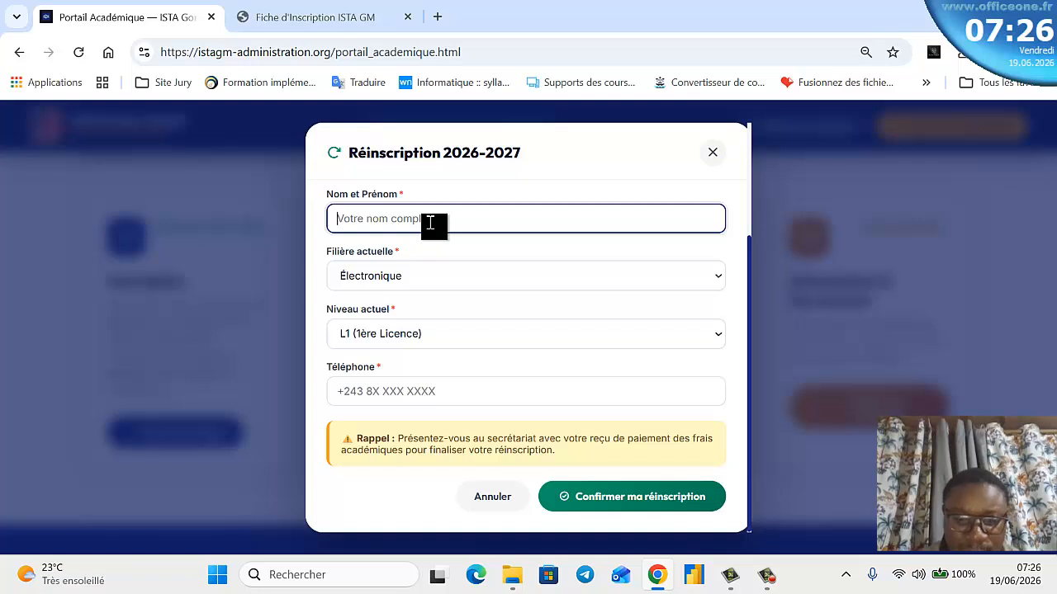
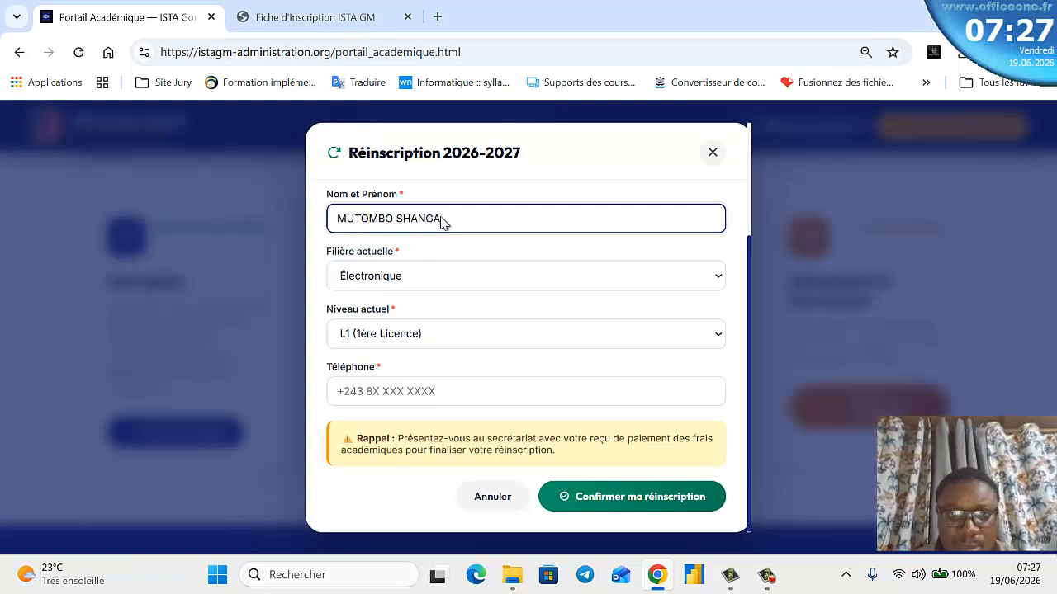
- Enter the student's full name, matricule and phone number, then confirm the re-registration
scroll(437, 248, "up", 1)
left_click(435, 247)
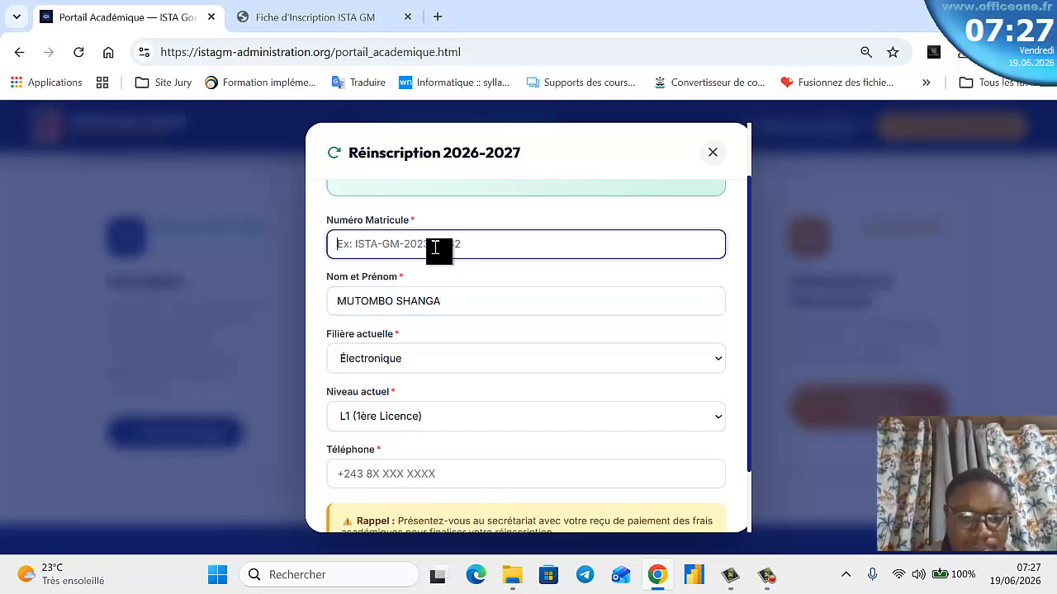
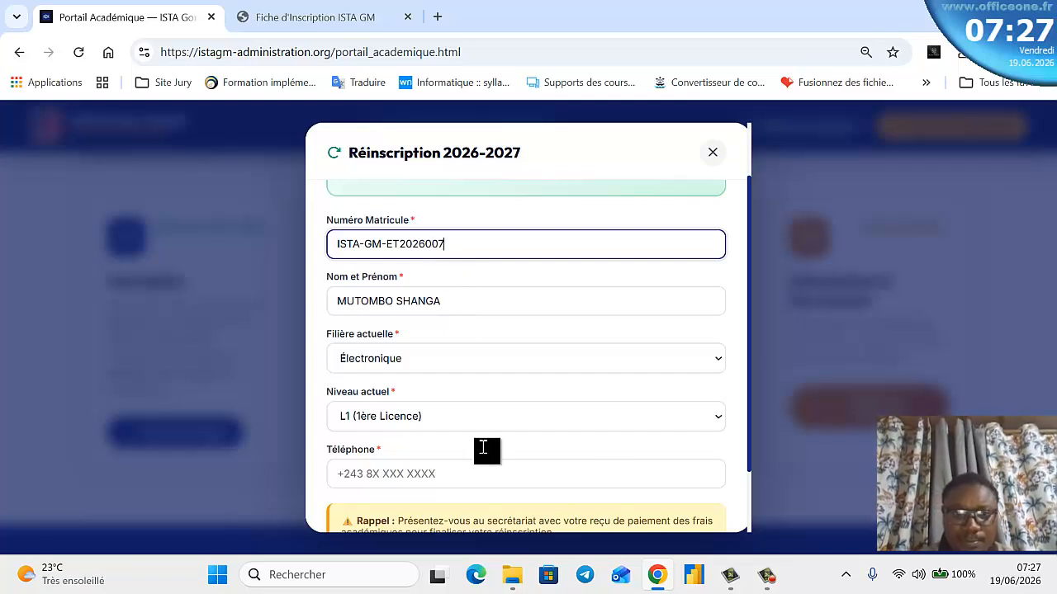
scroll(483, 449, "down", 2)
left_click(479, 391)
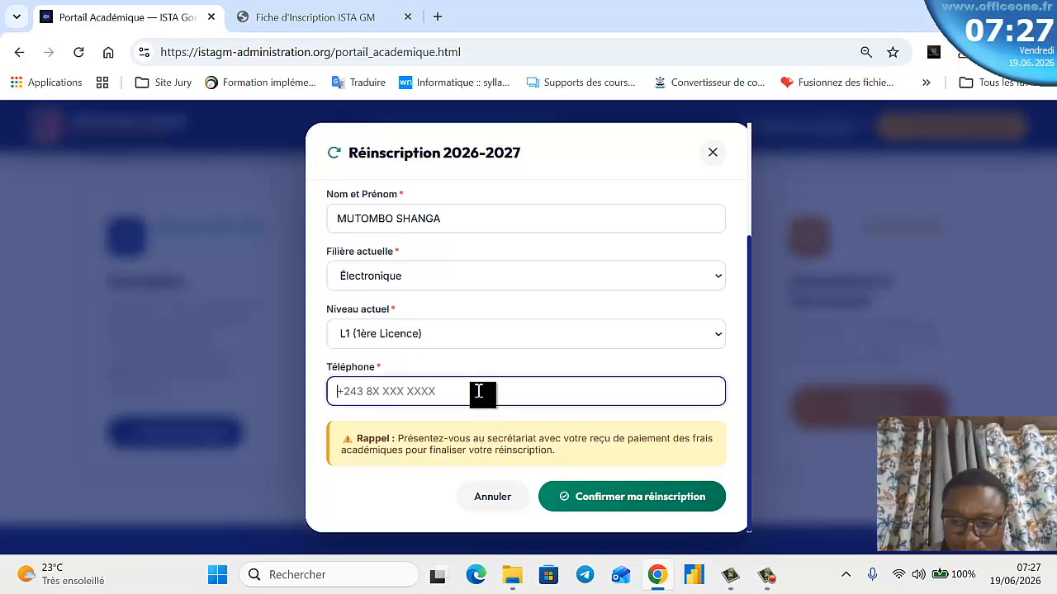
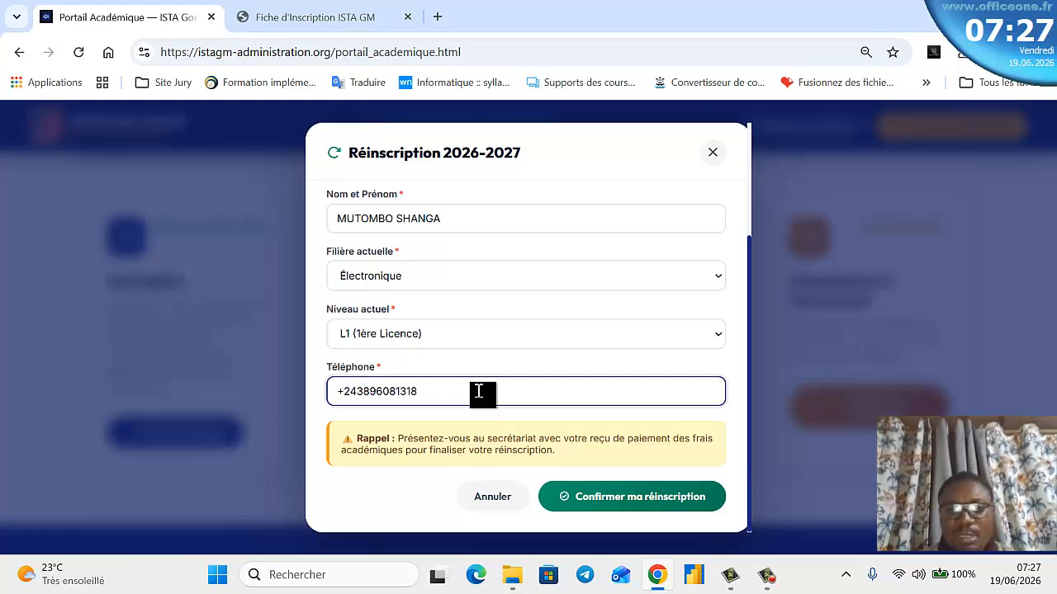
left_click(632, 500)
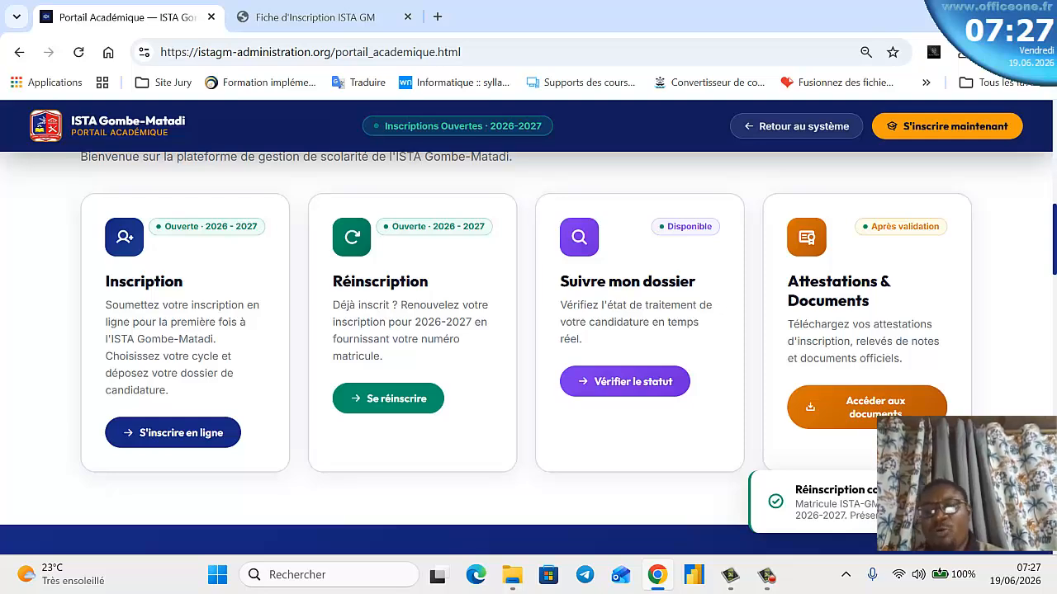
scroll(463, 405, "down", 1)
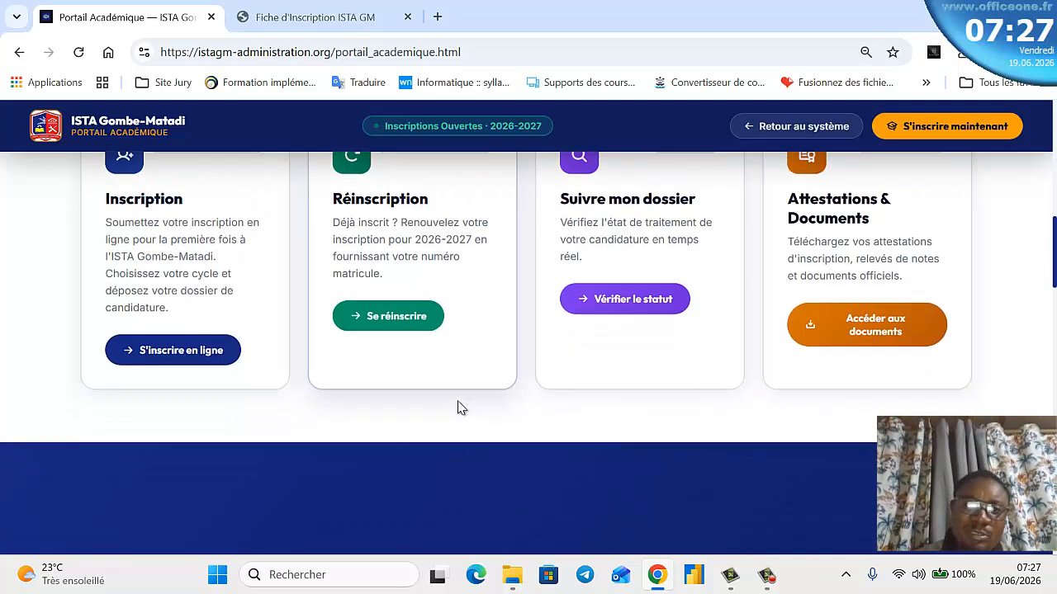
scroll(458, 396, "up", 2)
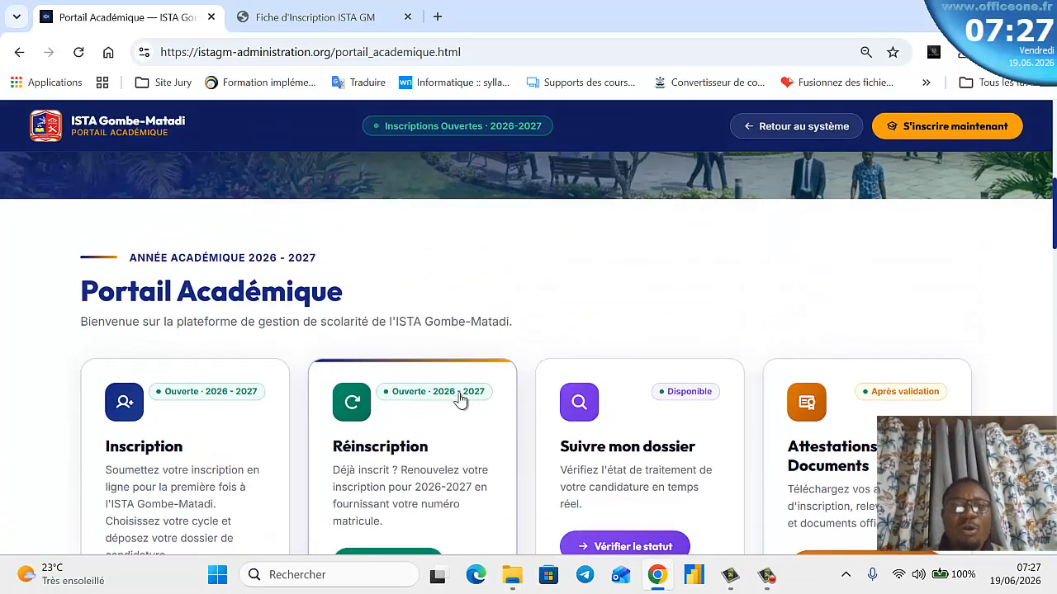
scroll(460, 401, "down", 1)
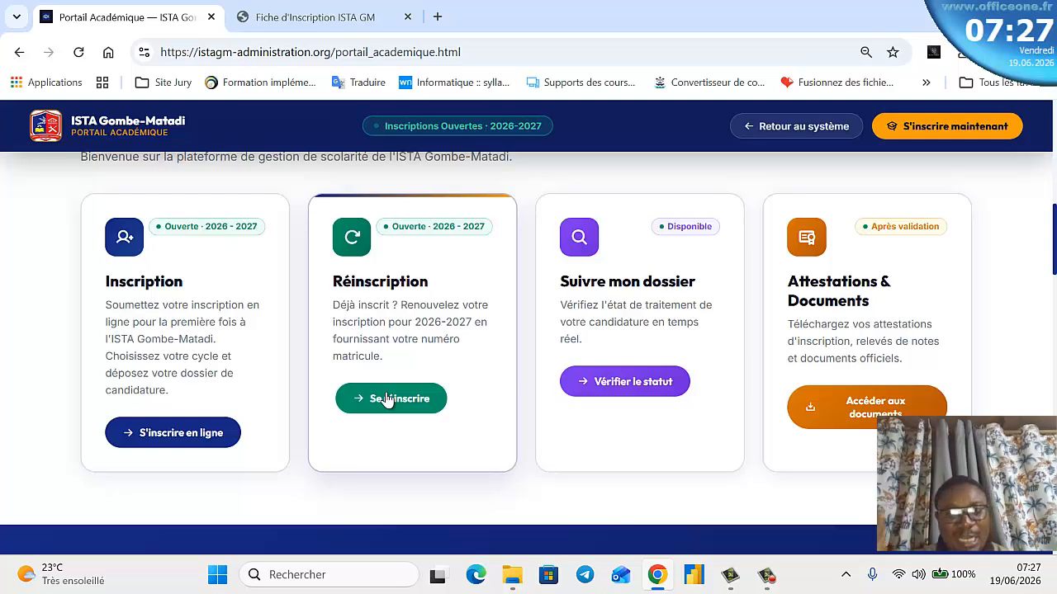
scroll(420, 363, "down", 2)
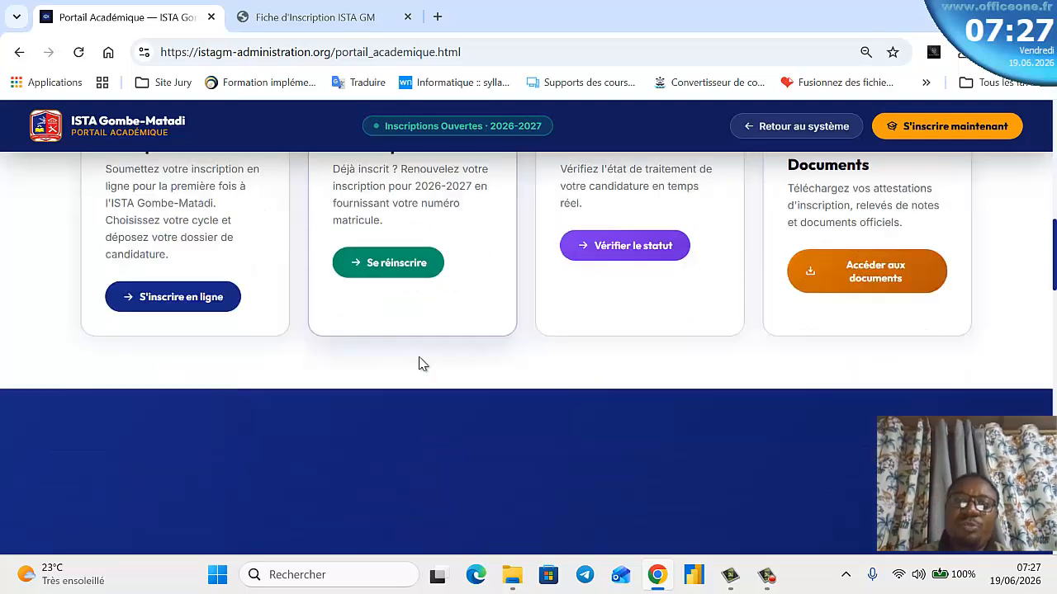
scroll(554, 277, "up", 2)
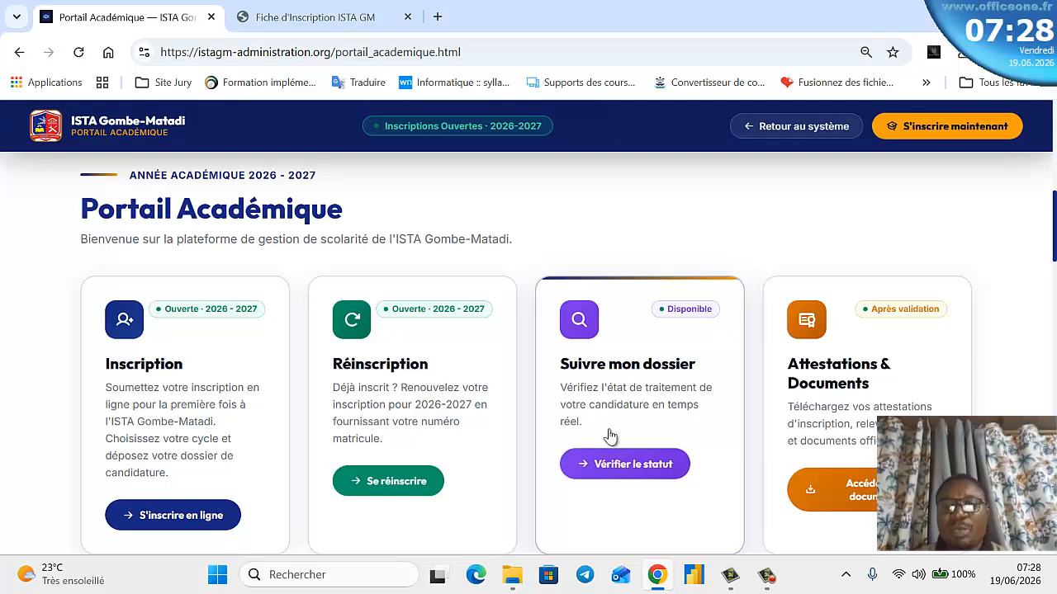
scroll(625, 441, "up", 1)
scroll(623, 442, "up", 6)
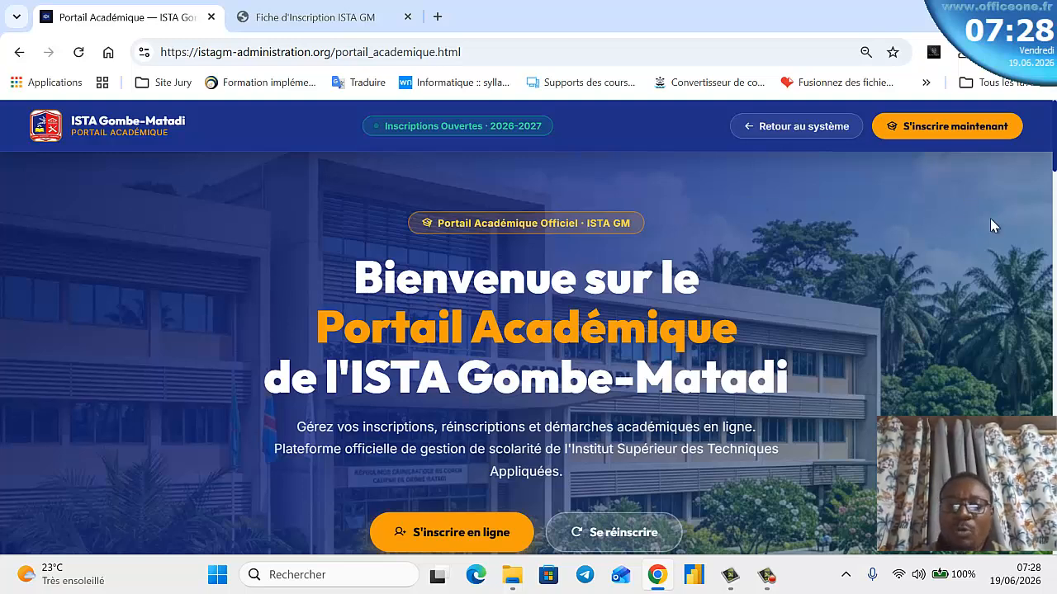
scroll(747, 390, "down", 2)
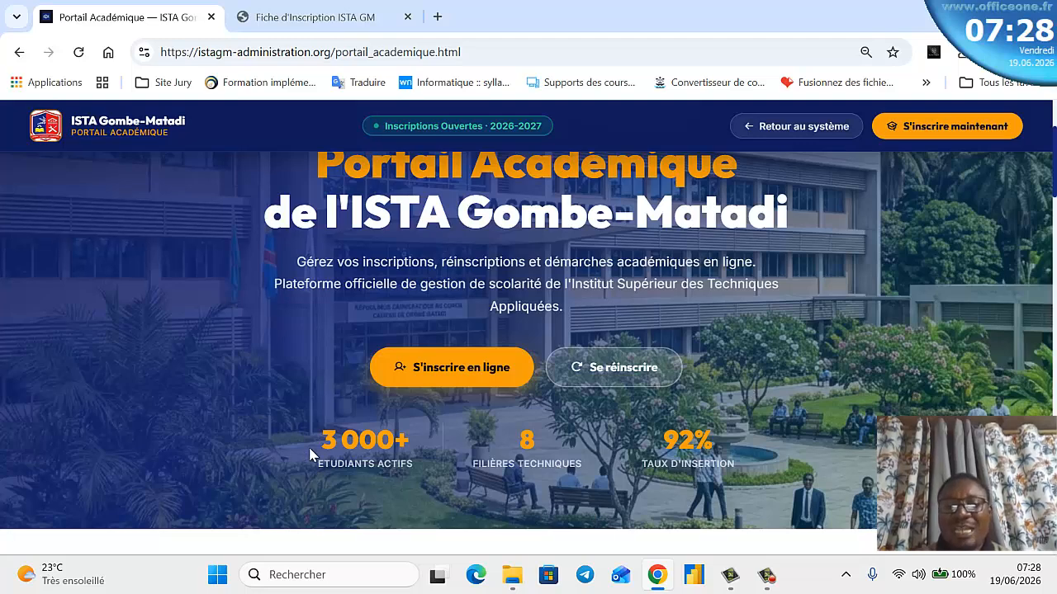
scroll(432, 464, "down", 1)
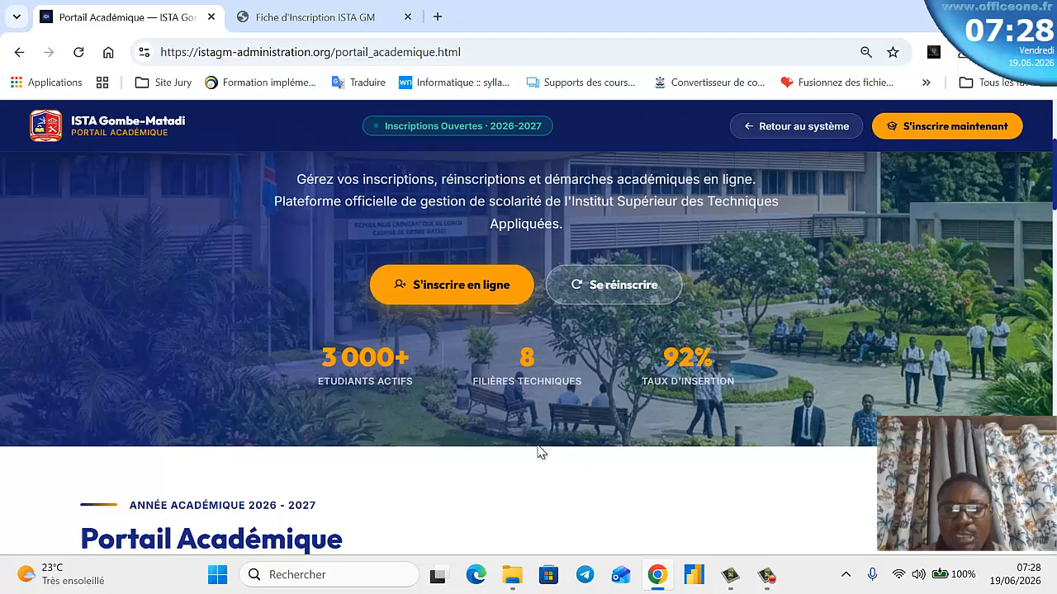
scroll(515, 441, "down", 8)
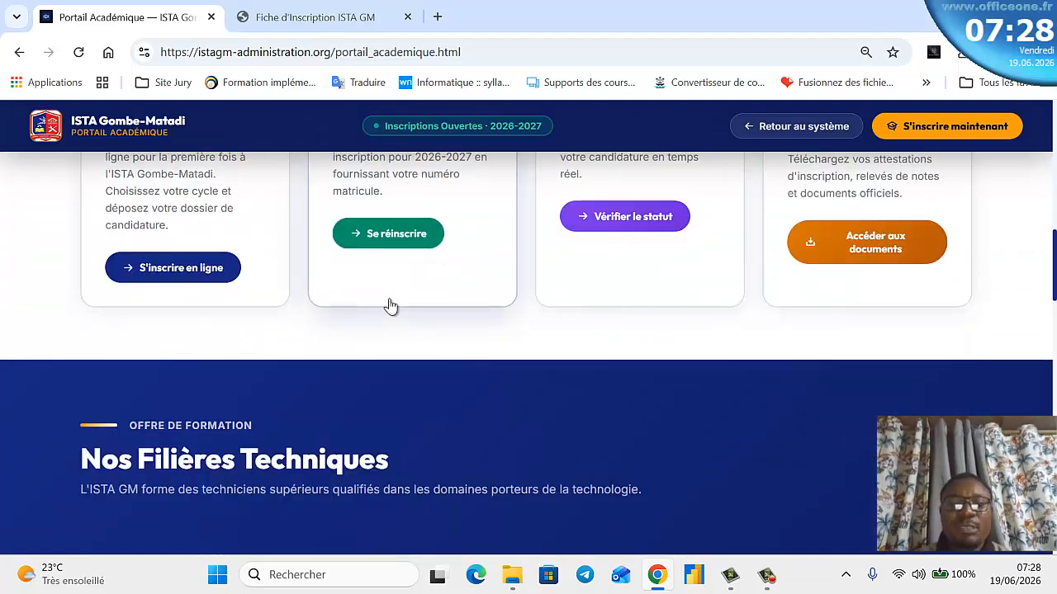
scroll(479, 351, "down", 5)
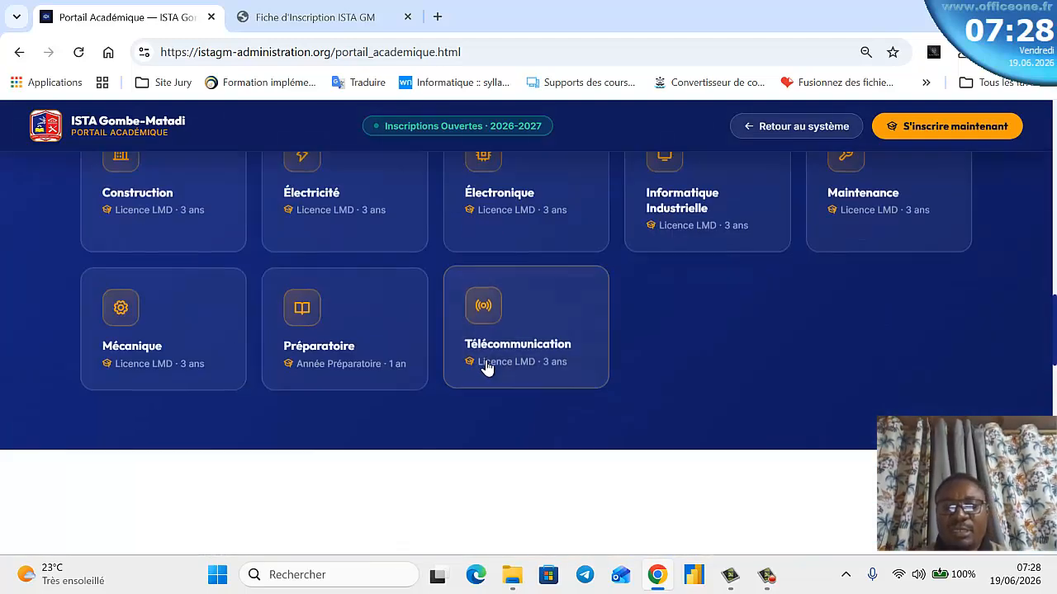
scroll(261, 277, "up", 2)
scroll(463, 339, "down", 4)
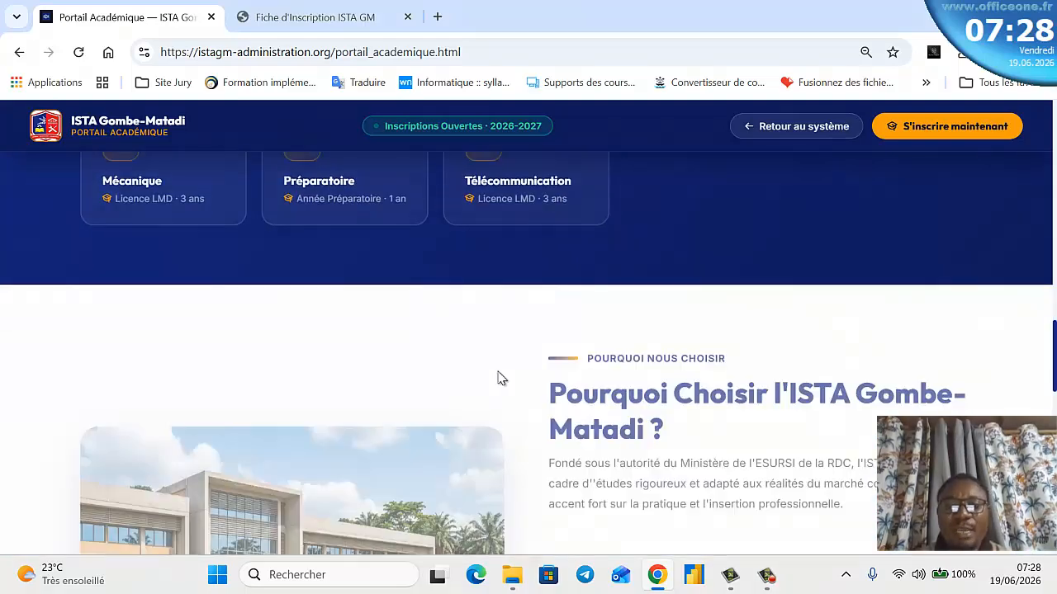
scroll(707, 417, "down", 14)
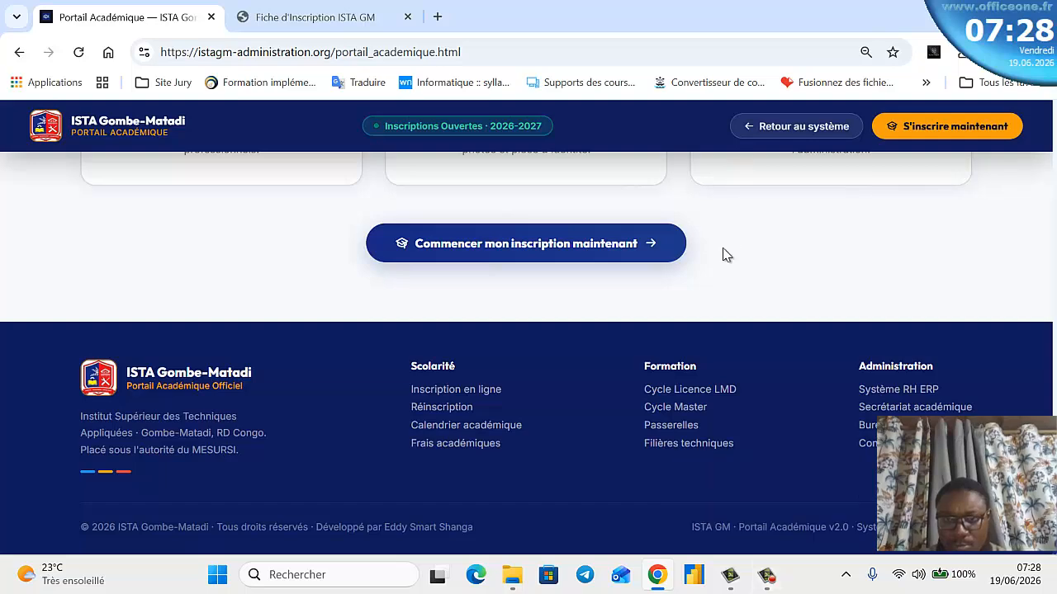
scroll(670, 304, "up", 5)
scroll(670, 305, "up", 1)
scroll(672, 318, "down", 4)
scroll(675, 319, "up", 2)
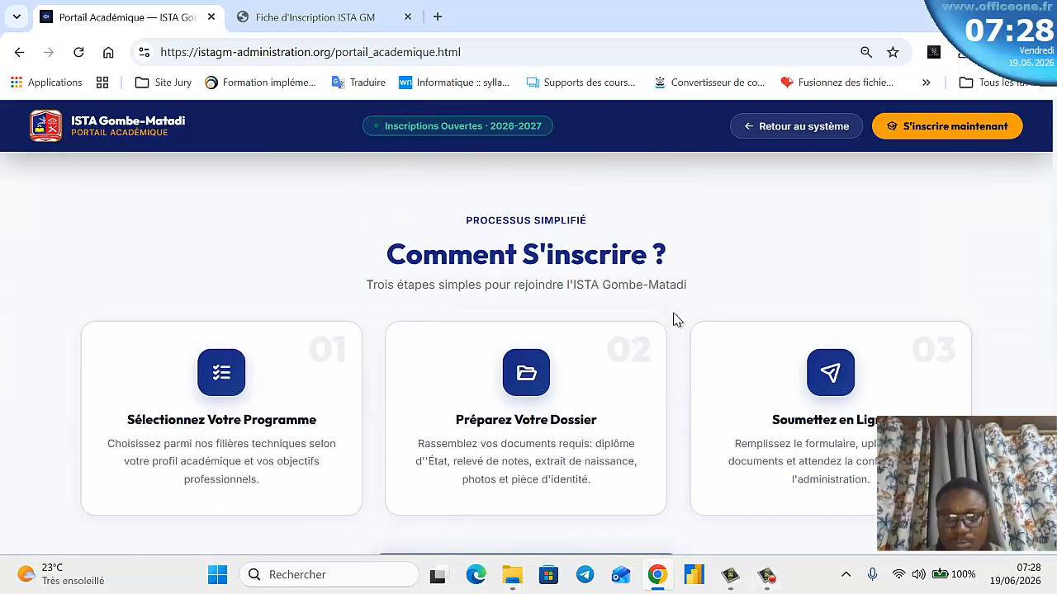
scroll(675, 327, "down", 1)
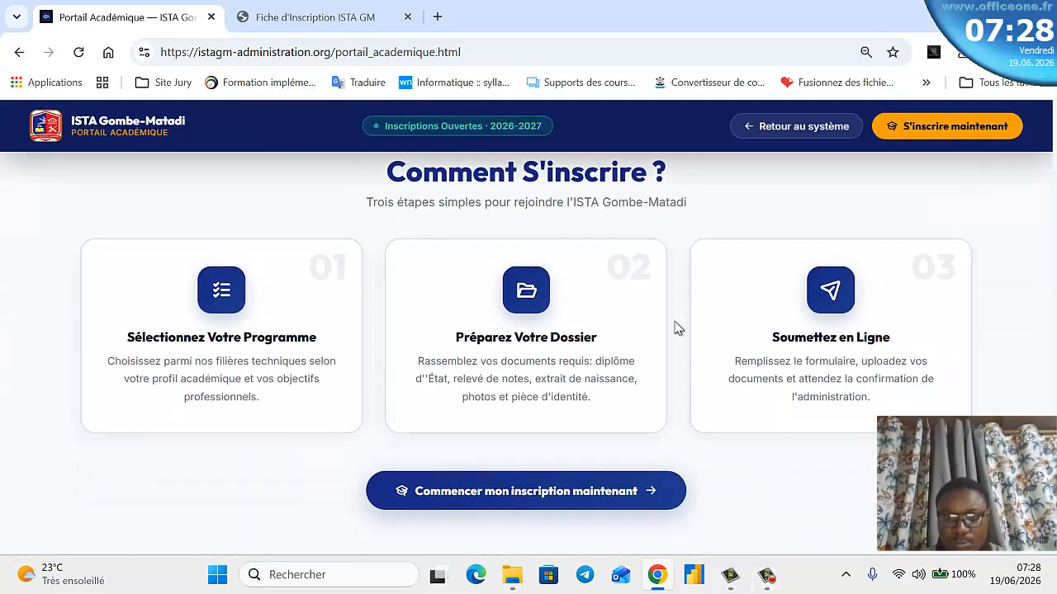
left_click(766, 575)
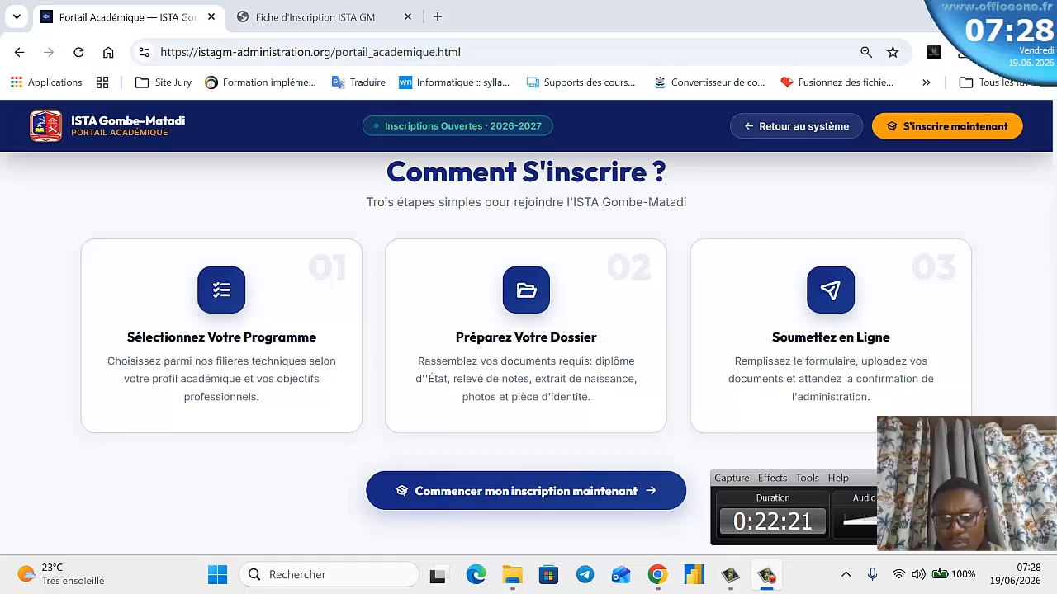